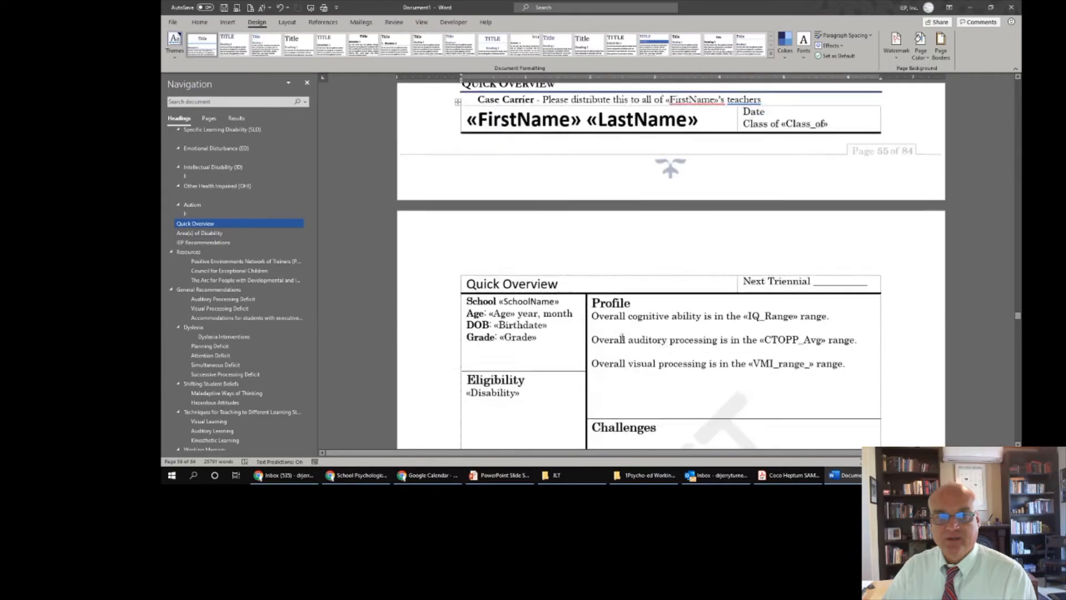
- In row 384, enter the school Mt. View Middle and the student's first and last name
scroll(622, 340, up, 5)
drag(309, 381, 319, 134)
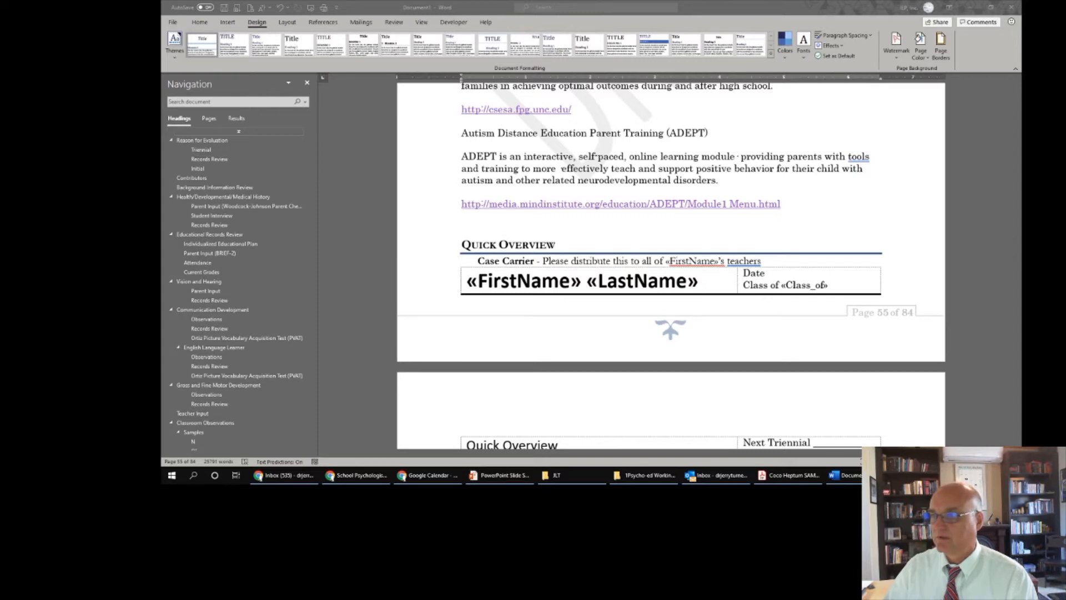
drag(1021, 167, 694, 1)
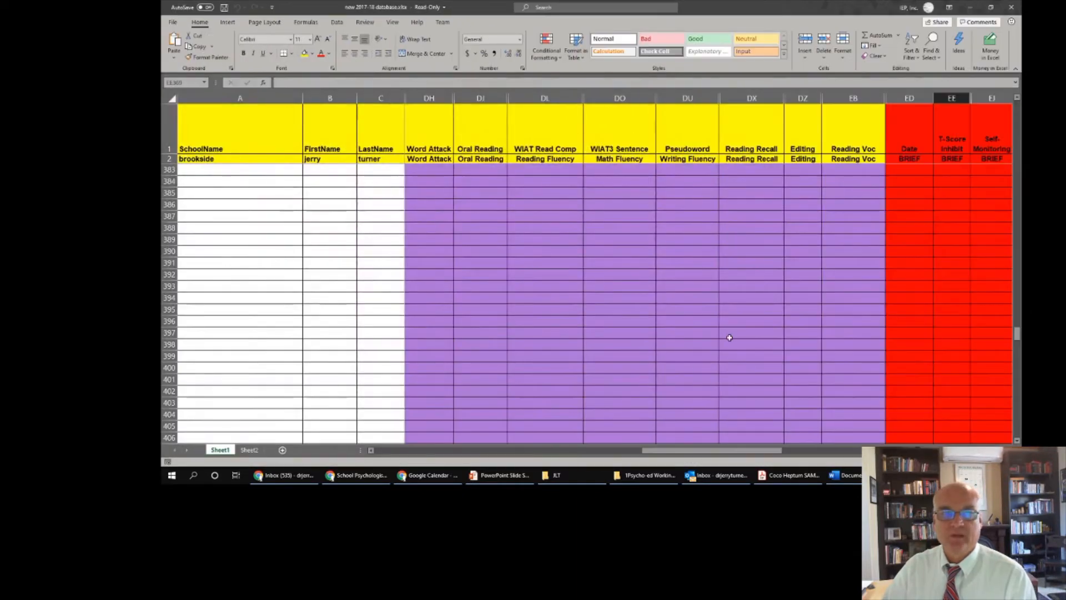
drag(638, 453, 368, 461)
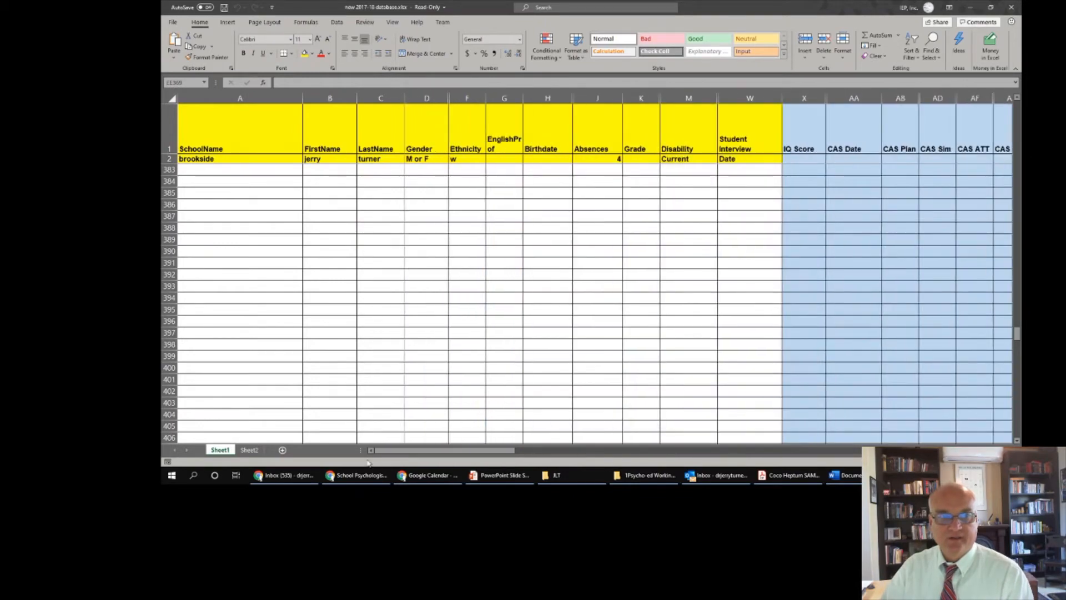
click(227, 182)
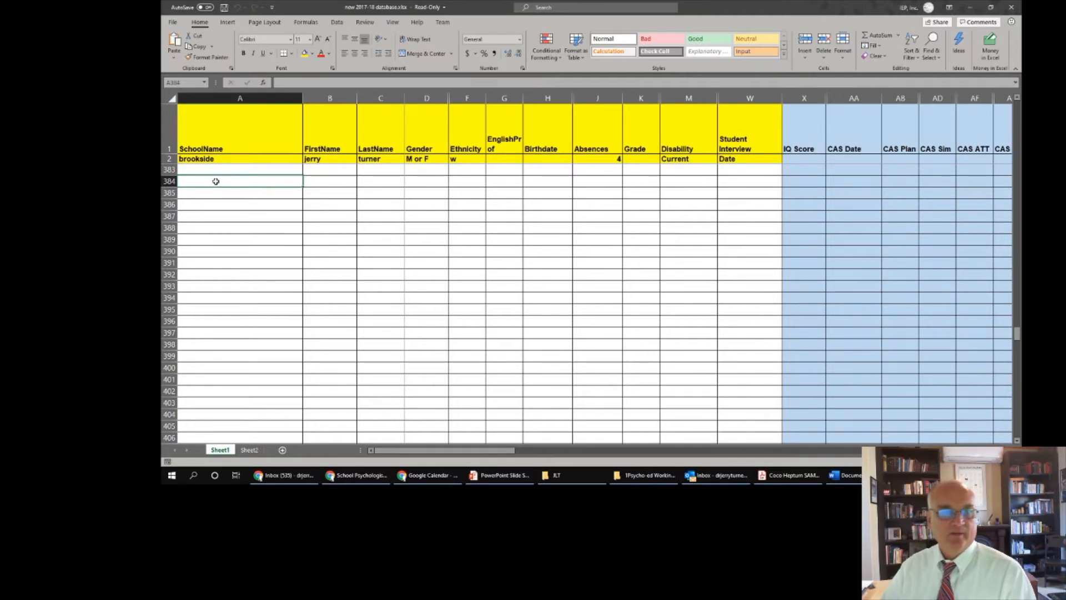
text(Mt)
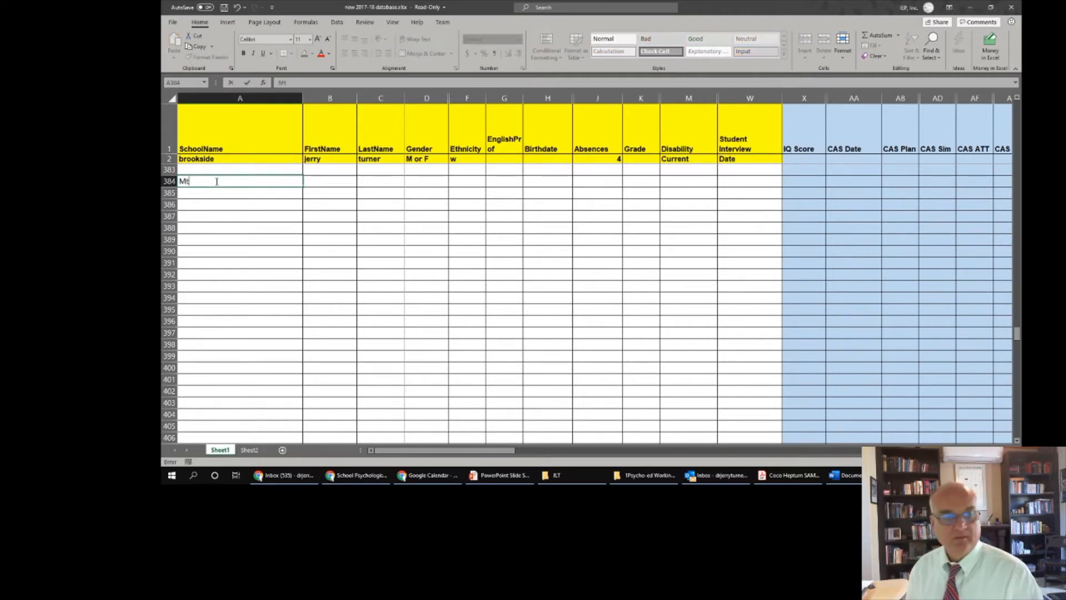
text(. View Middle)
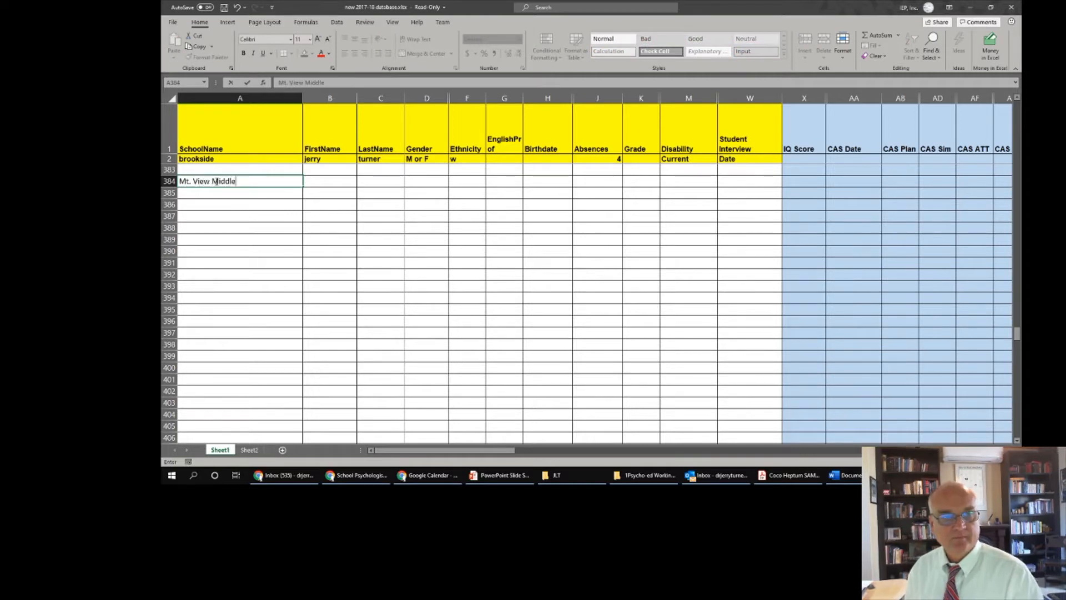
key(Tab)
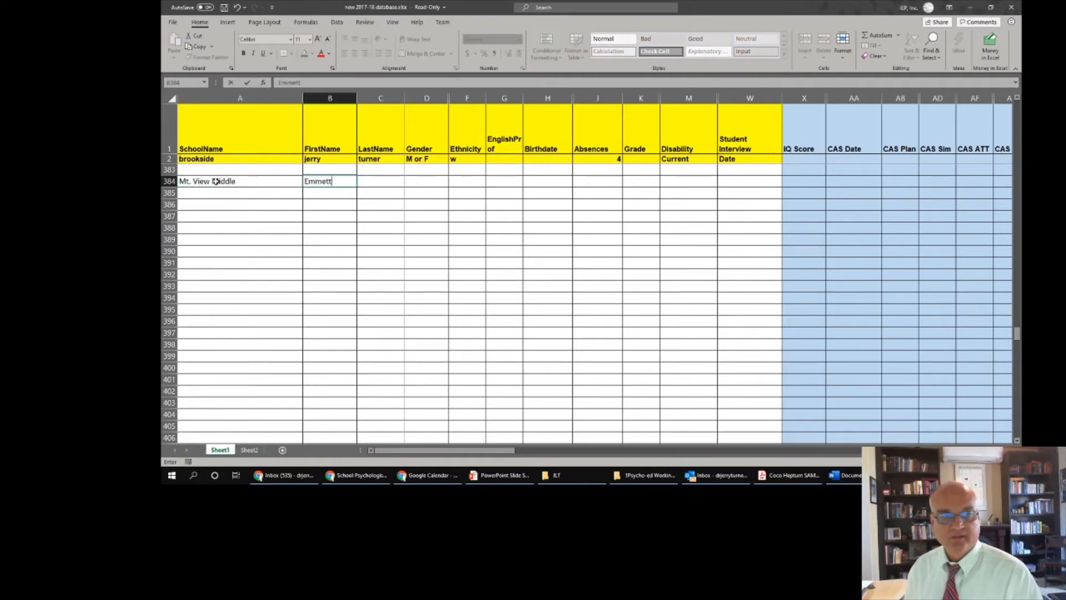
key(Tab)
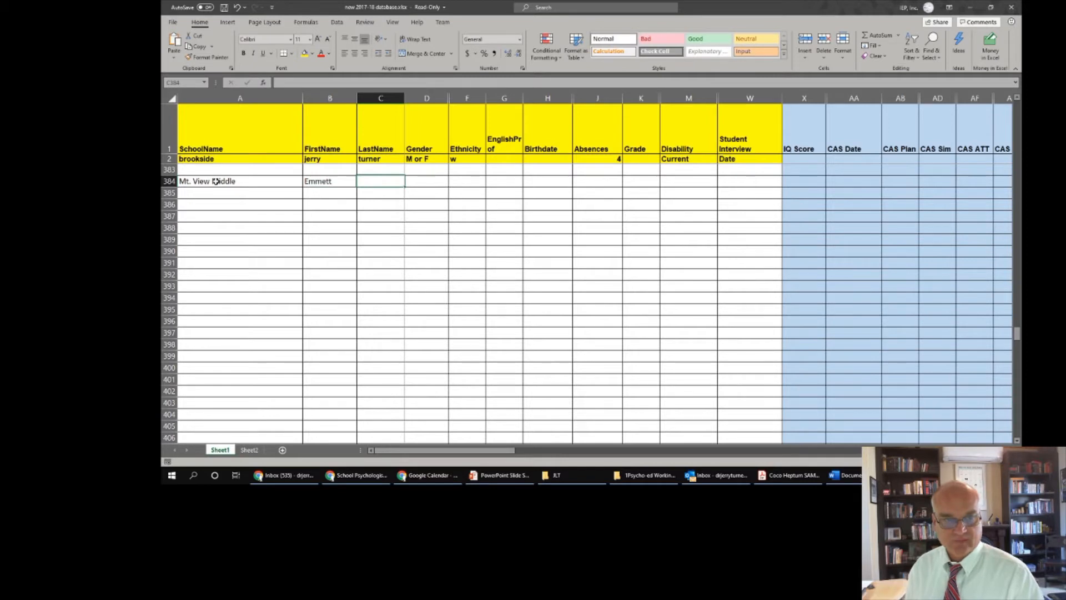
key(Tab)
- Fill in gender M, ethnicity white and English proficiency English Only for the student
text(M)
key(Tab)
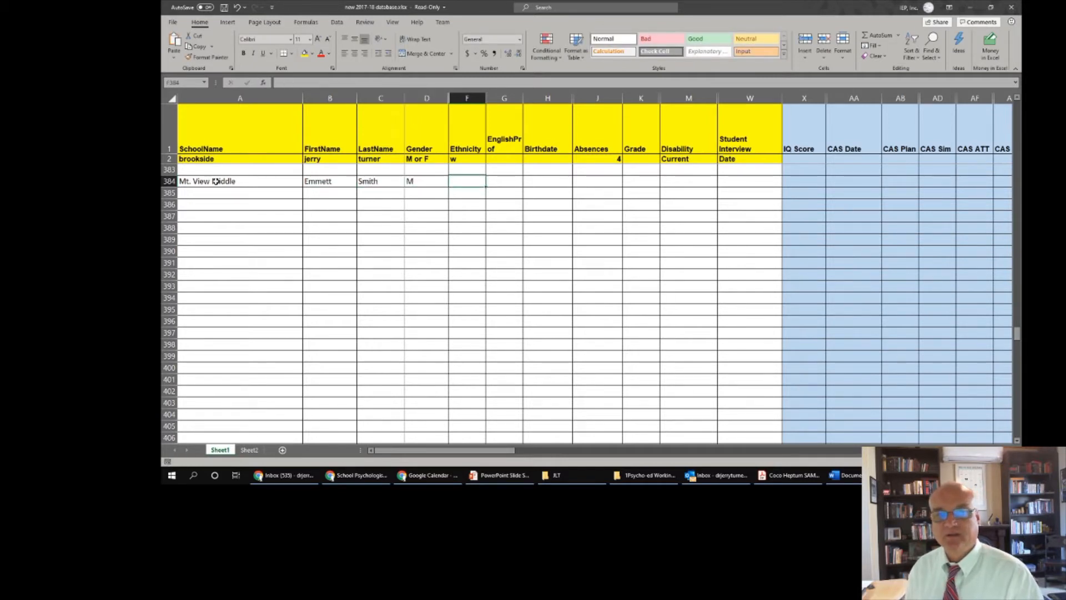
text(white)
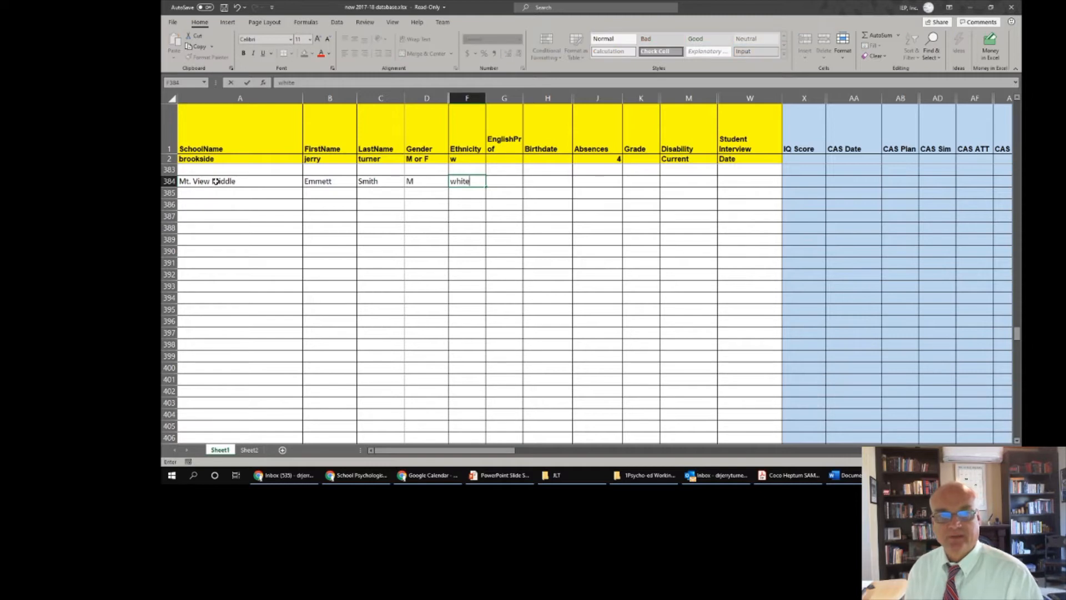
key(Tab)
text(English)
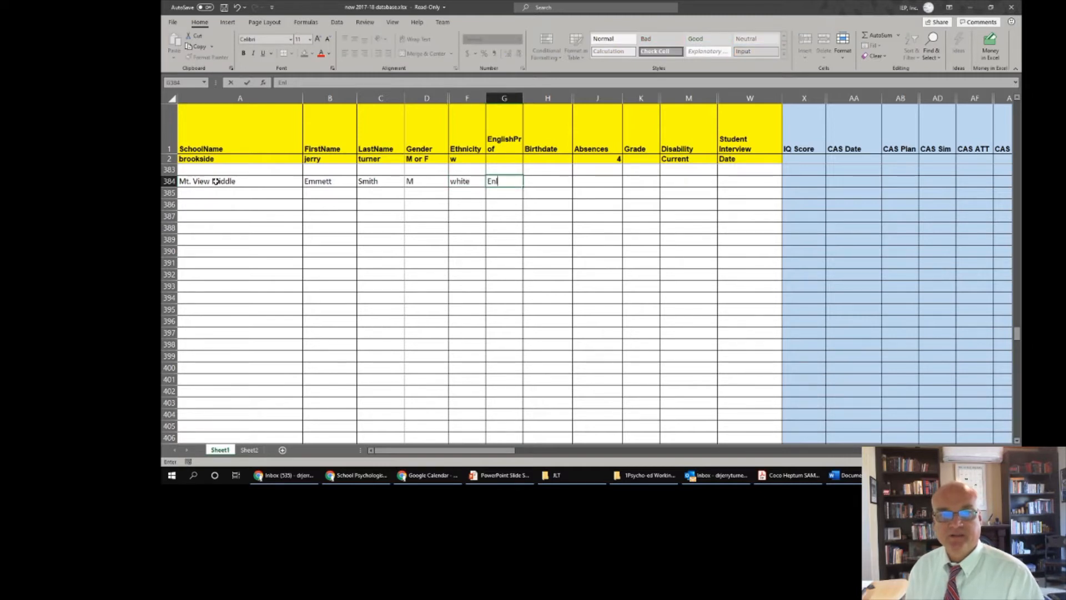
text( Only)
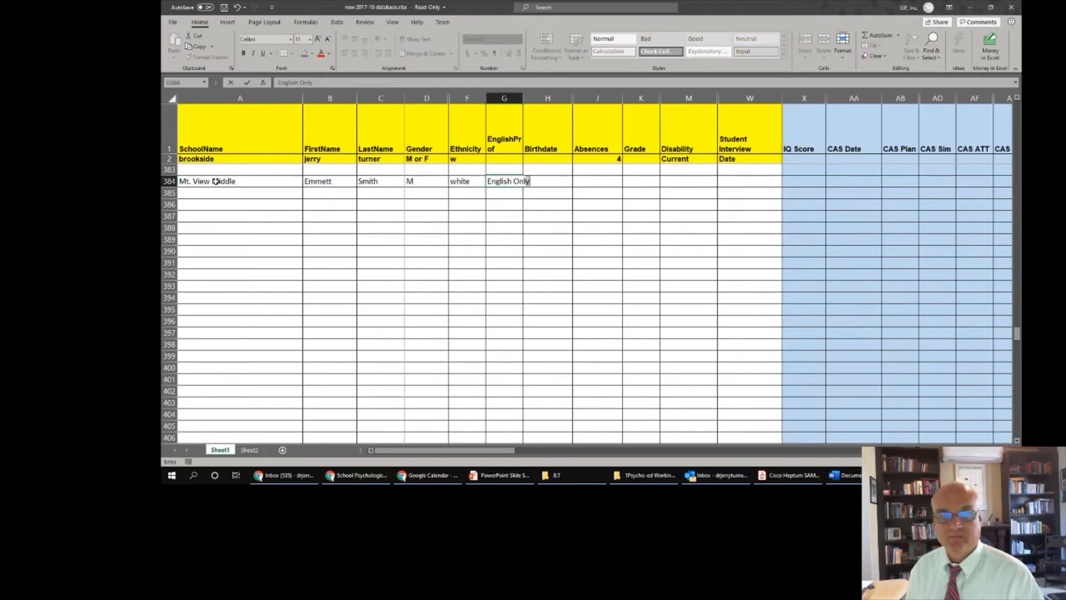
key(Tab)
key(Tab)
key(Tab)
key(Tab)
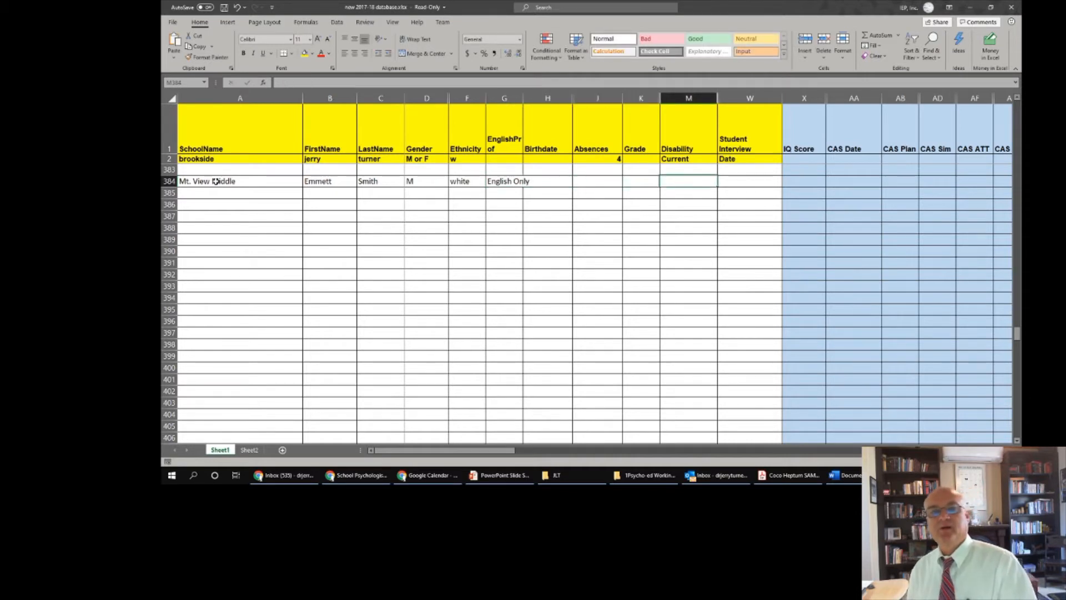
key(Tab)
key(Tab)
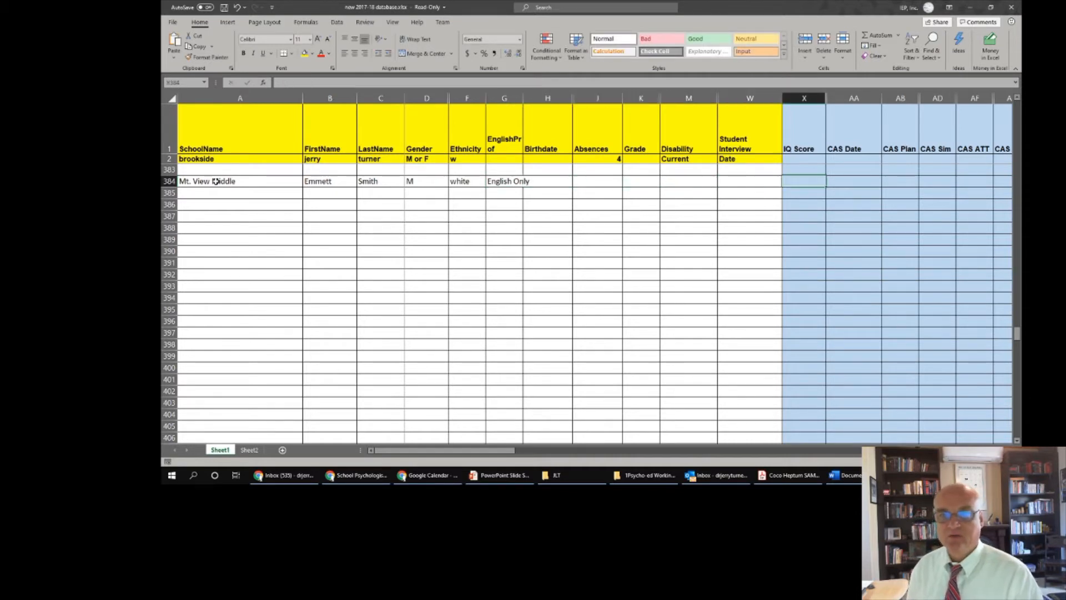
- Enter IQ Score 100 and the CAS Date for the student in row 384
text(10)
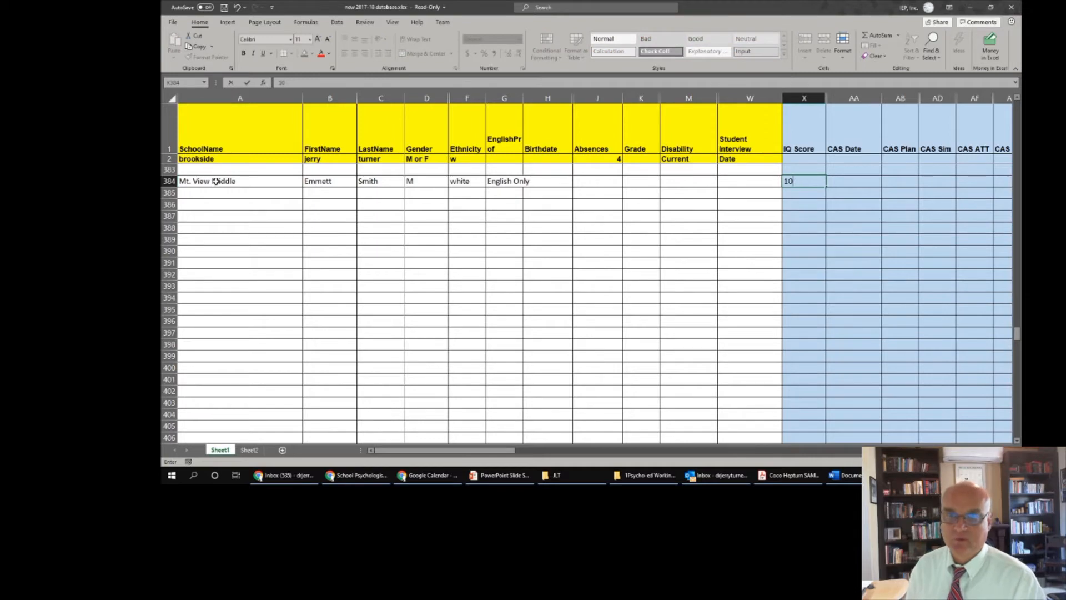
text(0)
key(Tab)
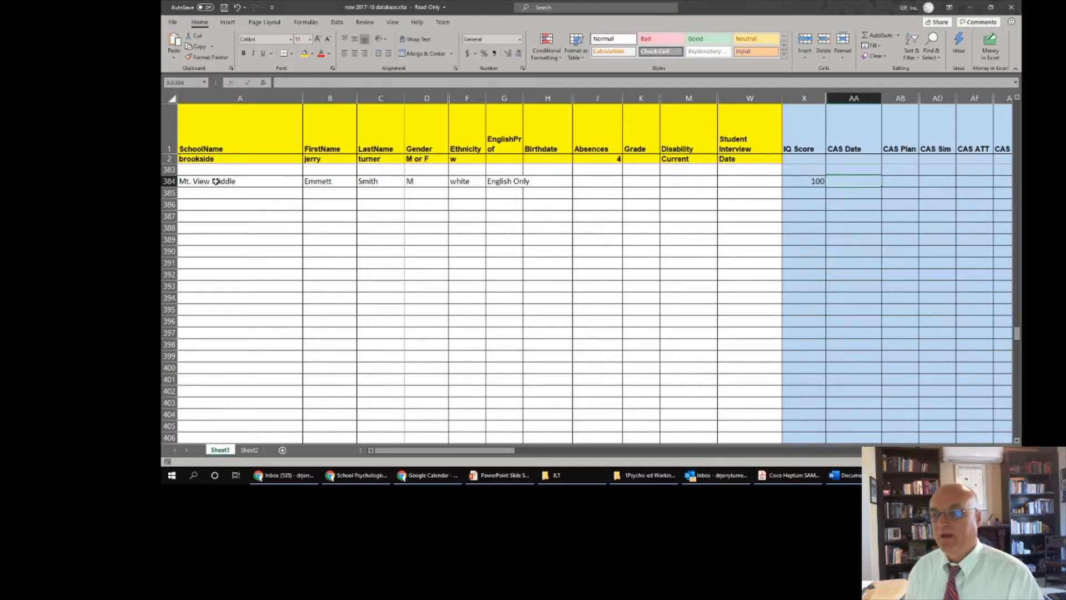
text(10/1/2020)
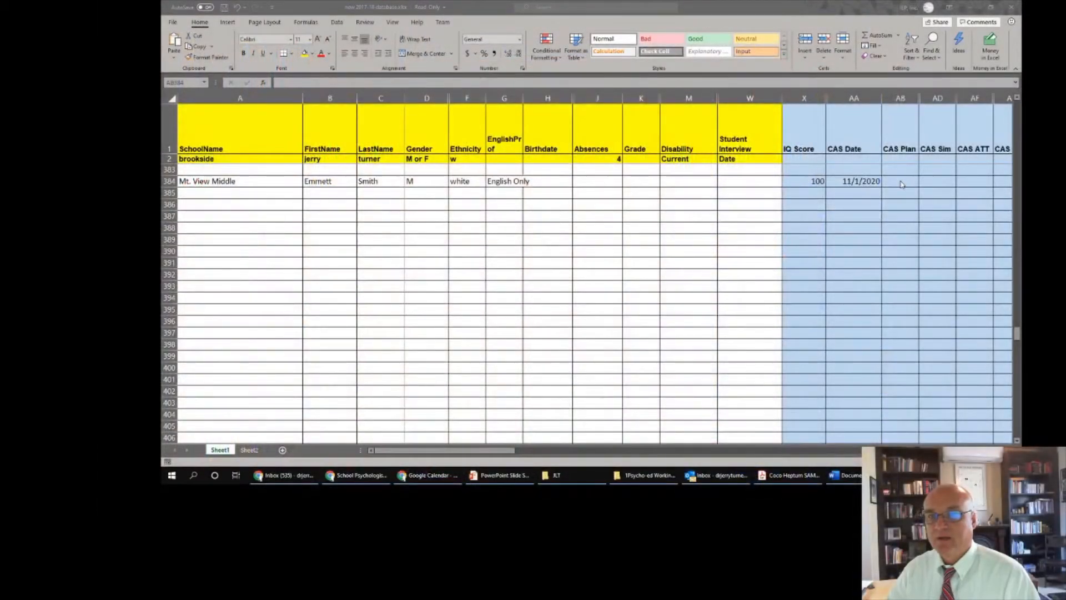
click(901, 183)
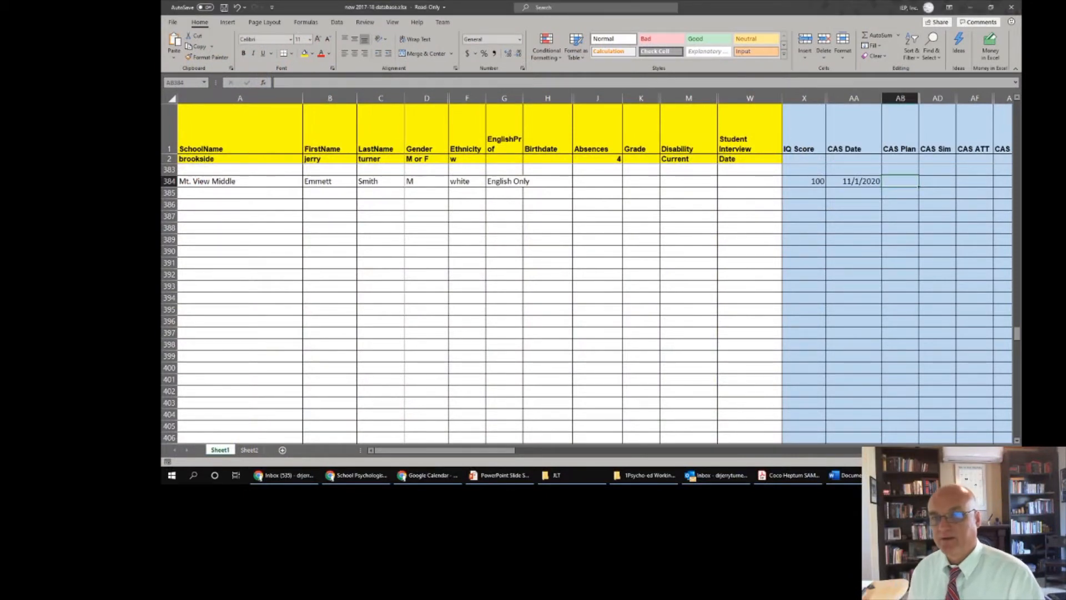
- Enter CAS scores Plan 85, Sim 99, ATT 90 and SUC 94
text(85)
key(Tab)
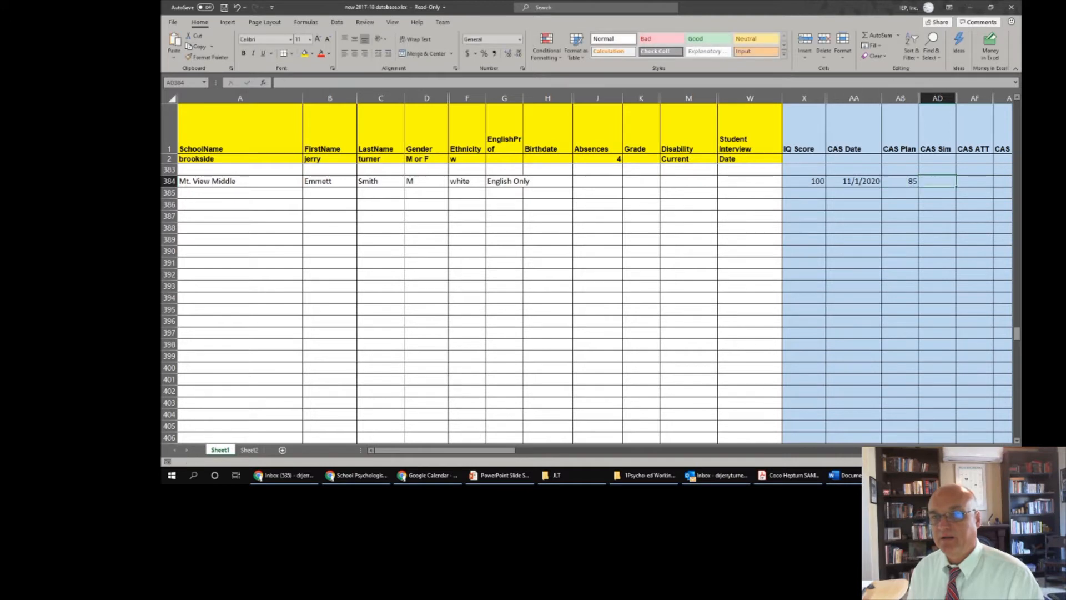
text(99)
key(Tab)
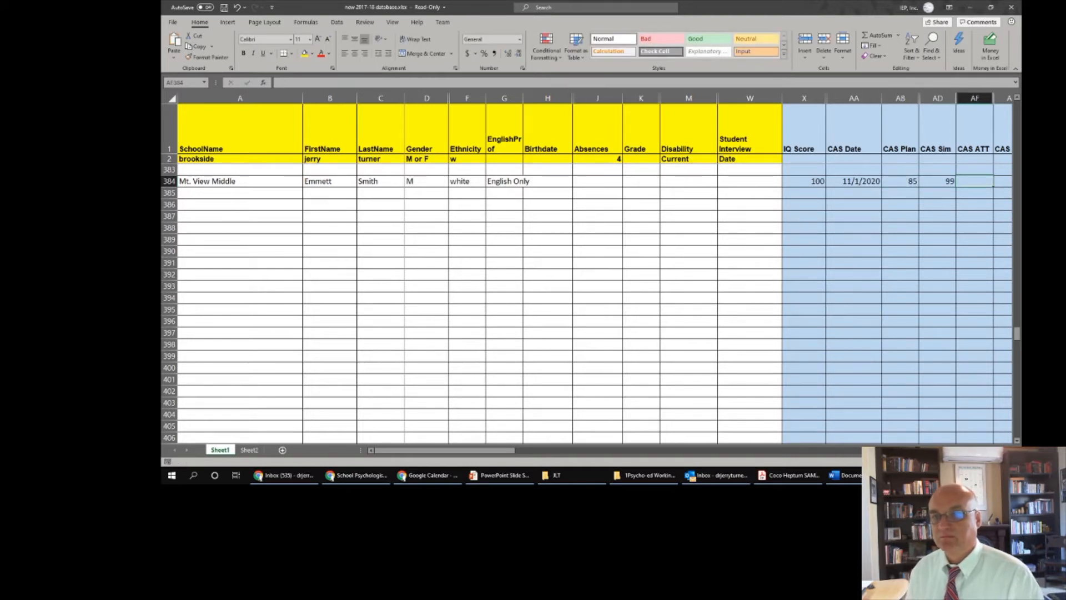
text(90)
key(Tab)
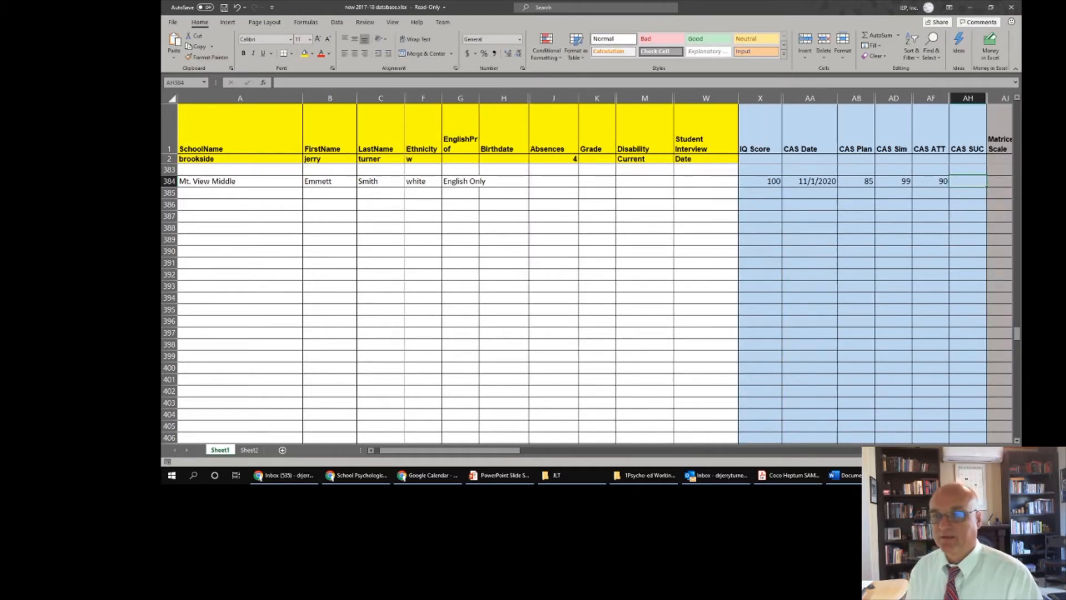
text(94)
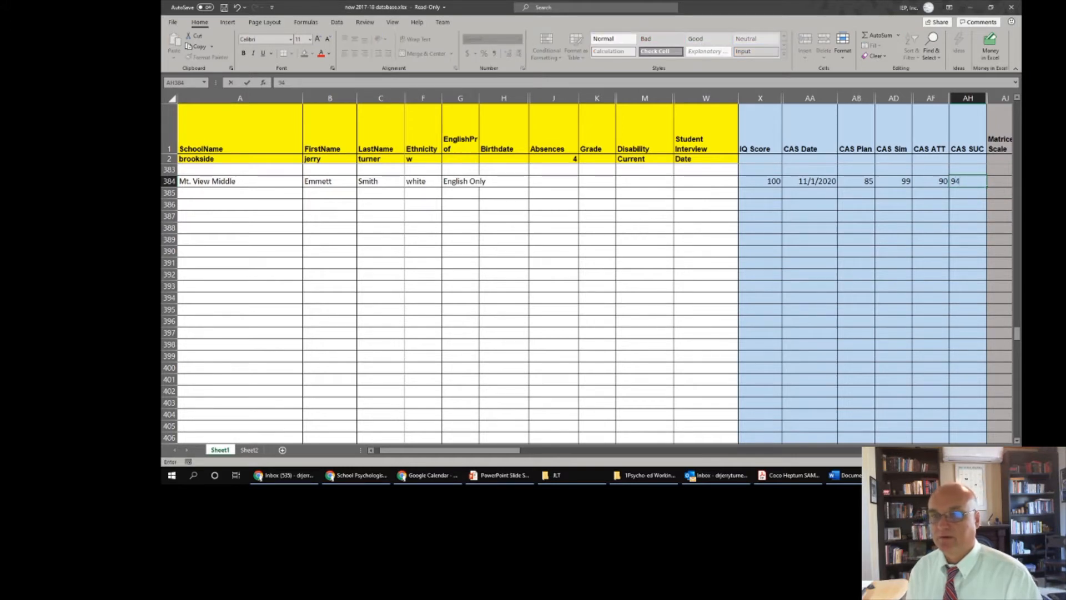
key(Tab)
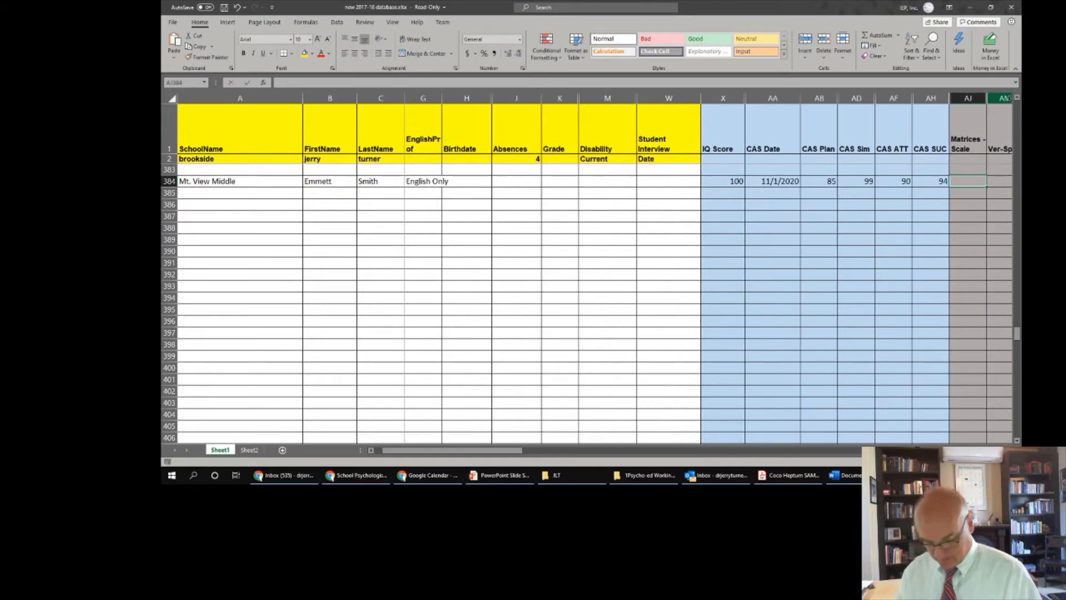
- Enter Matrices 10, Ver-Sp 7, Express Attend 6, Number Detection 7, Word Series 8 and Snt Rep 9
key(Tab)
key(Tab)
key(Tab)
key(Tab)
key(Tab)
key(Tab)
key(Tab)
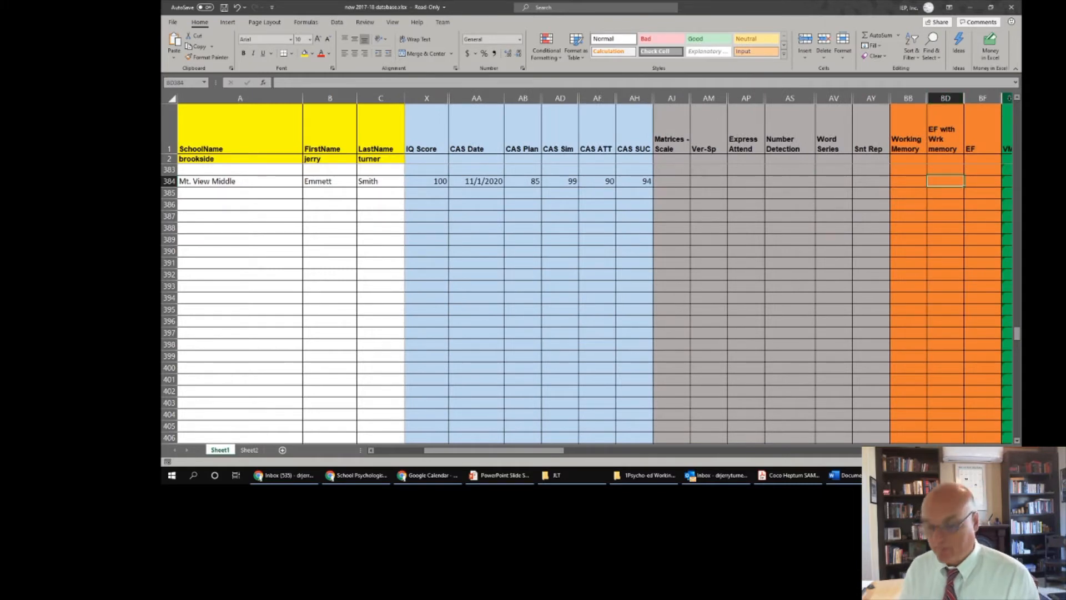
key(shift+Tab)
key(shift+Tab)
key(shift+Tab)
key(shift+Tab)
key(shift+Tab)
key(shift+Tab)
key(shift+Tab)
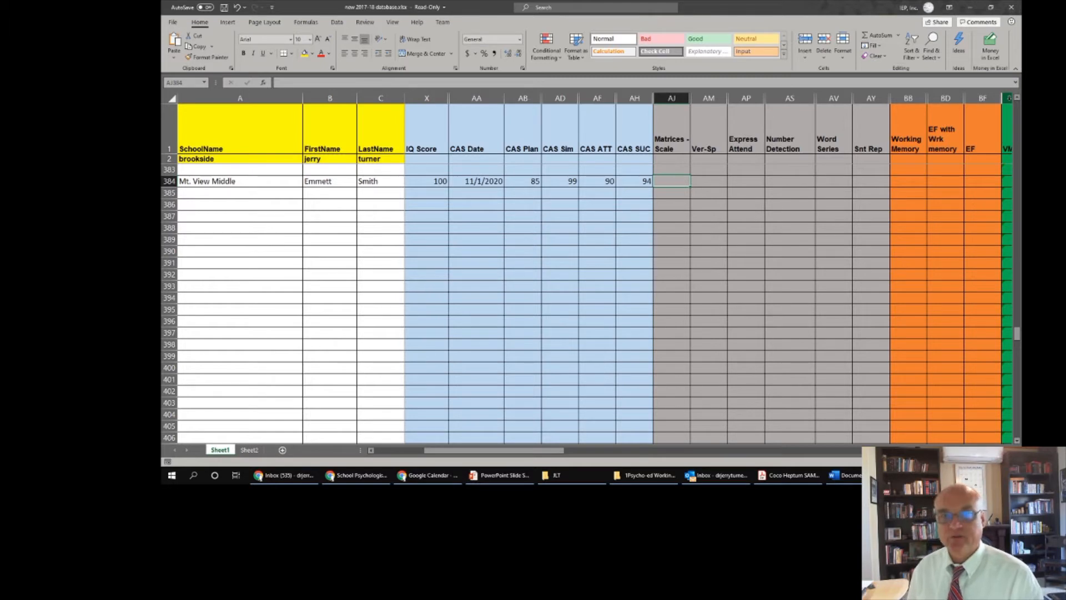
text(10)
key(Tab)
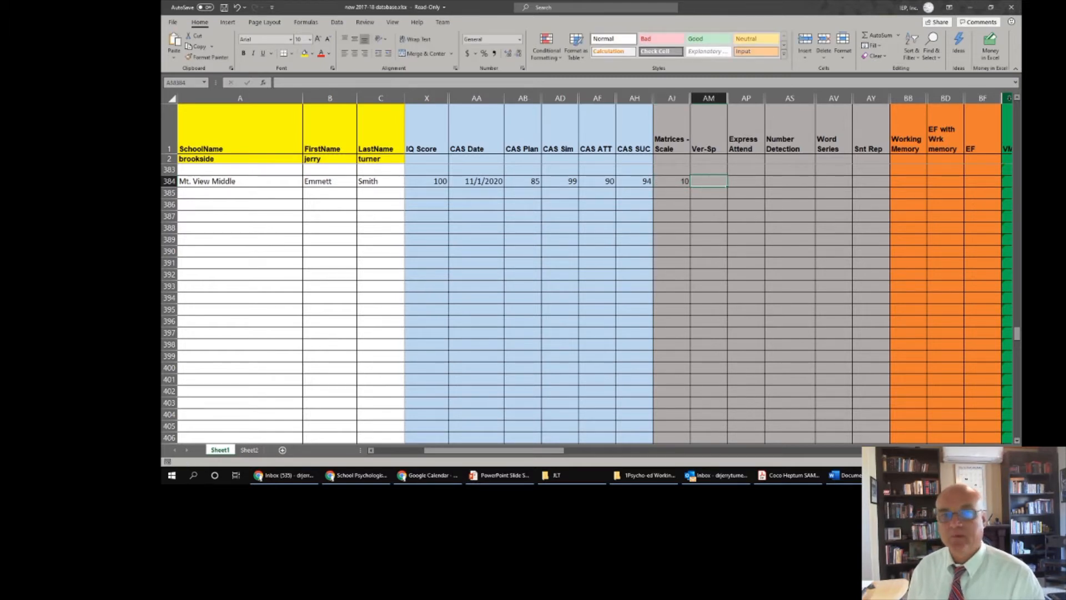
text(7)
key(Tab)
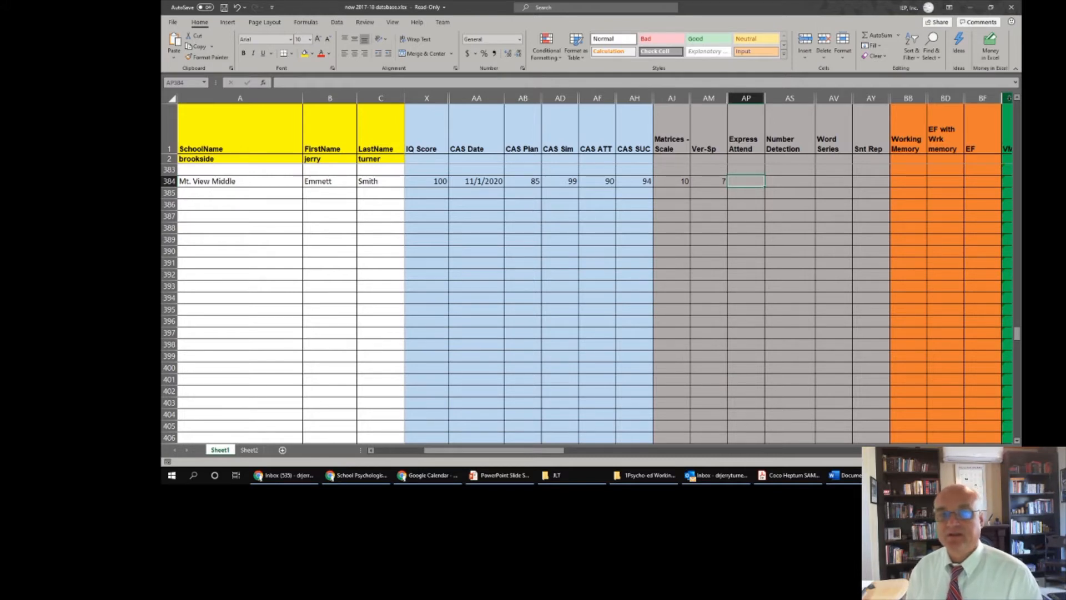
text(6)
key(Tab)
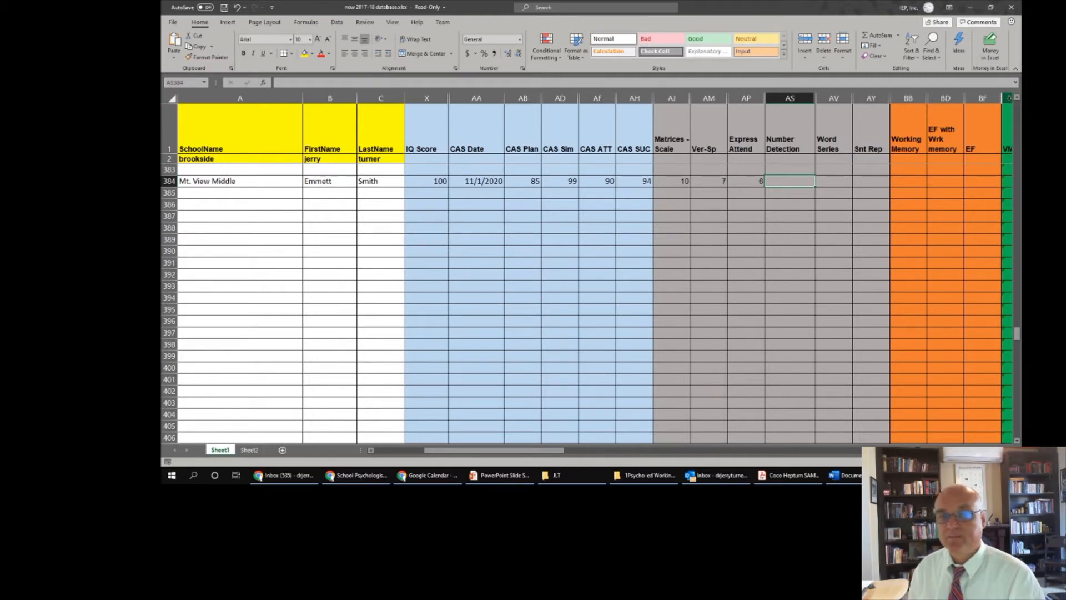
text(7)
key(Tab)
text(8)
key(Tab)
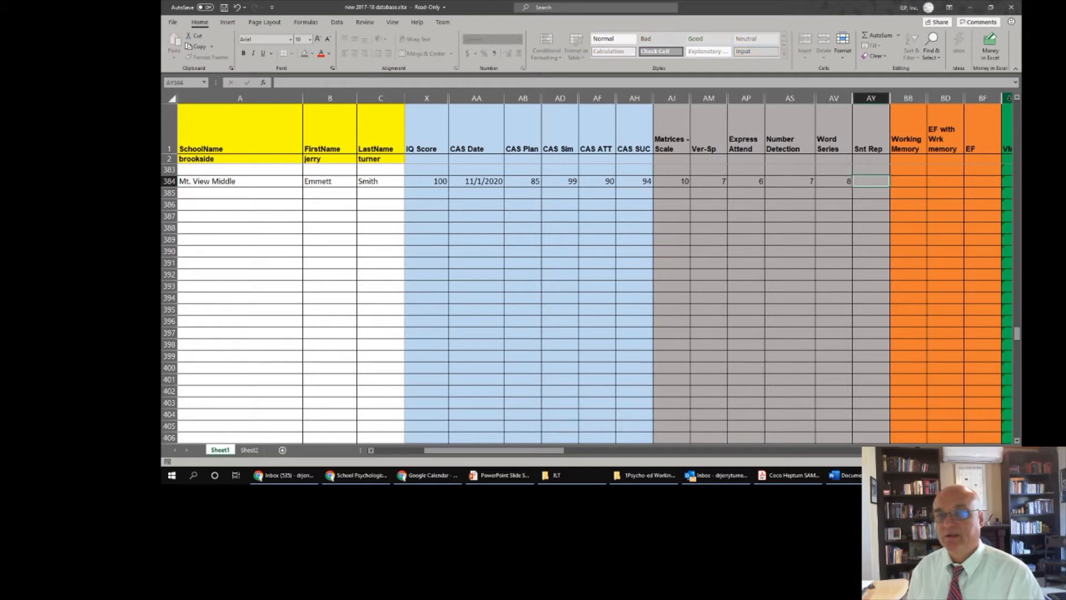
text(9)
key(Tab)
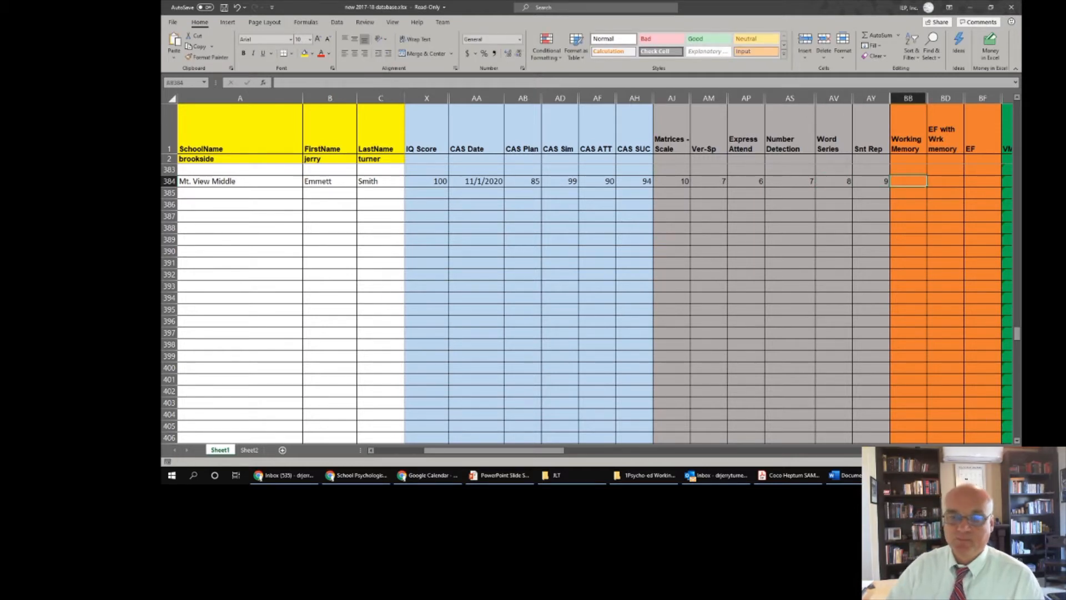
scroll(710, 272, right, 6)
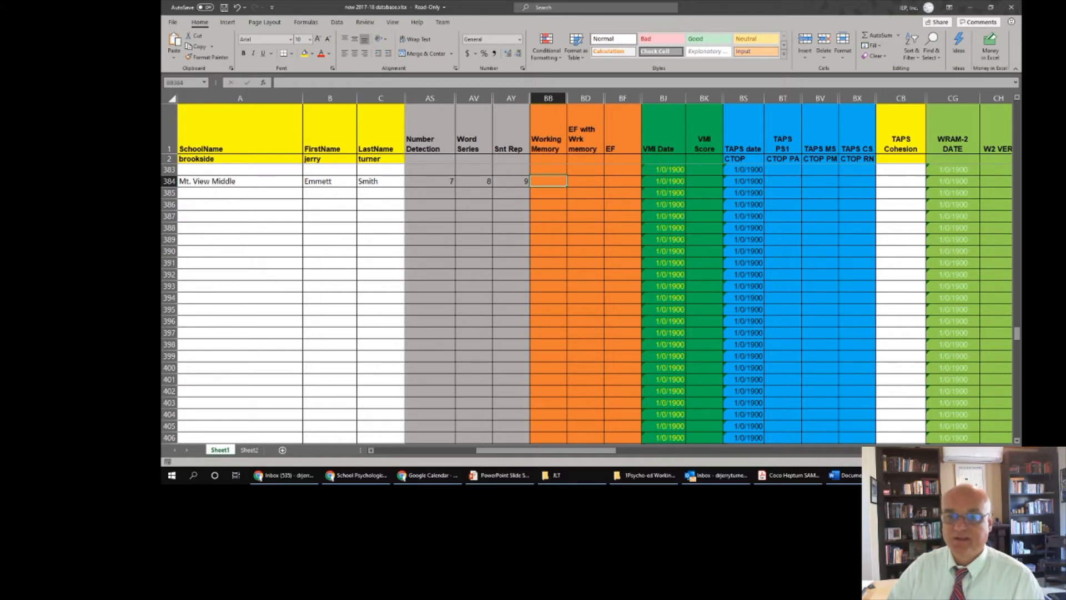
scroll(1010, 442, right, 4)
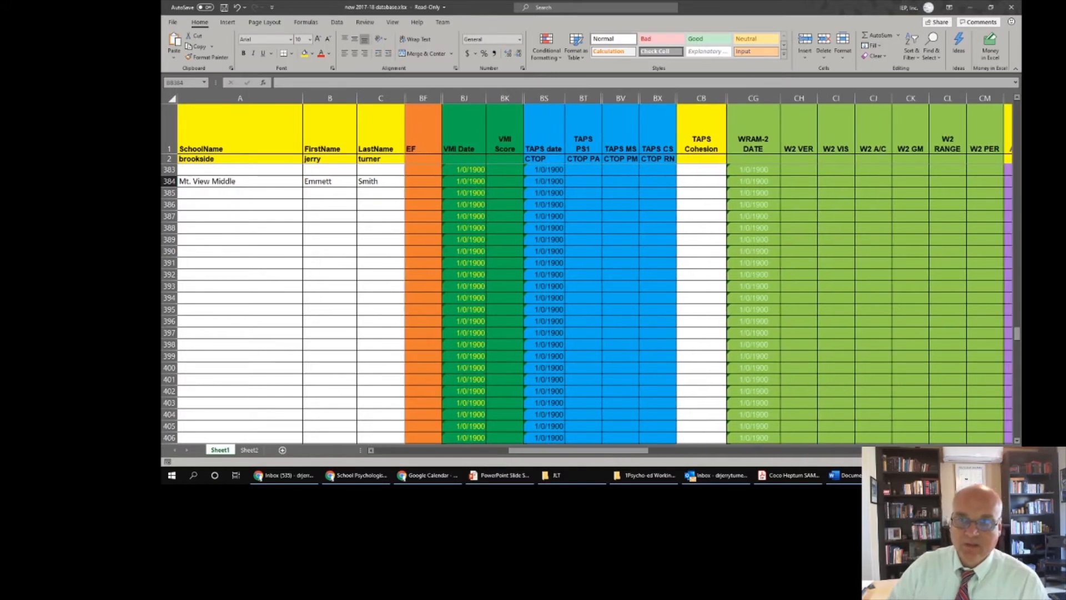
scroll(1009, 443, right, 1)
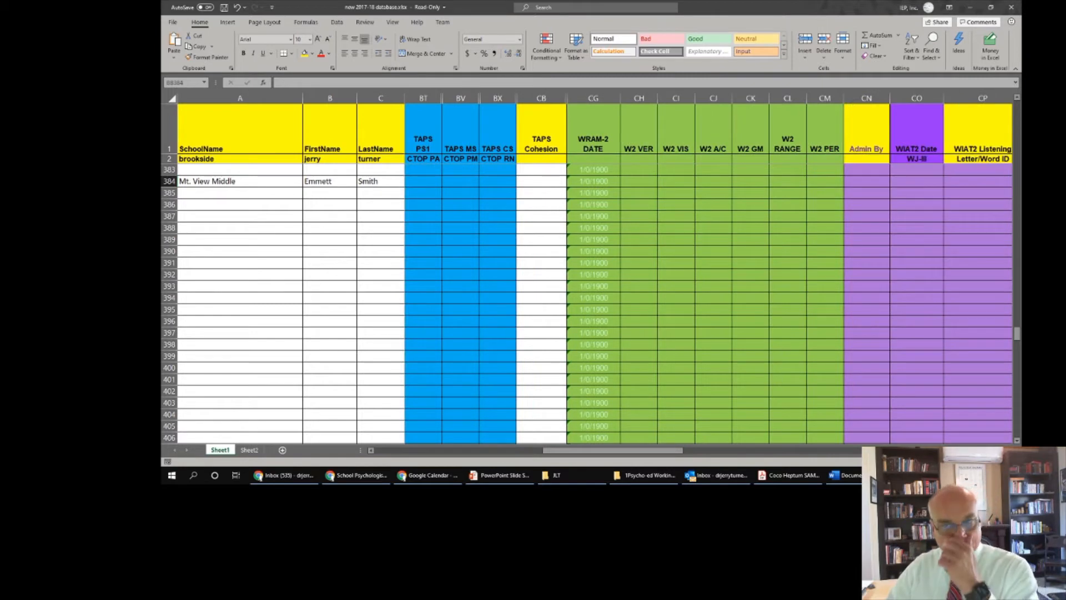
scroll(620, 174, right, 3)
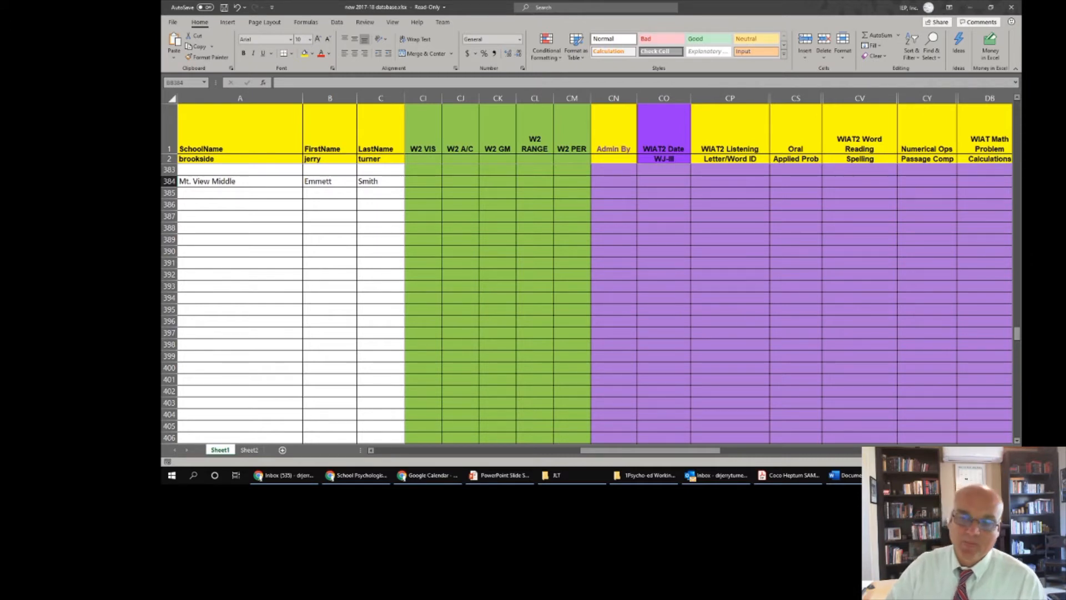
scroll(709, 272, right, 10)
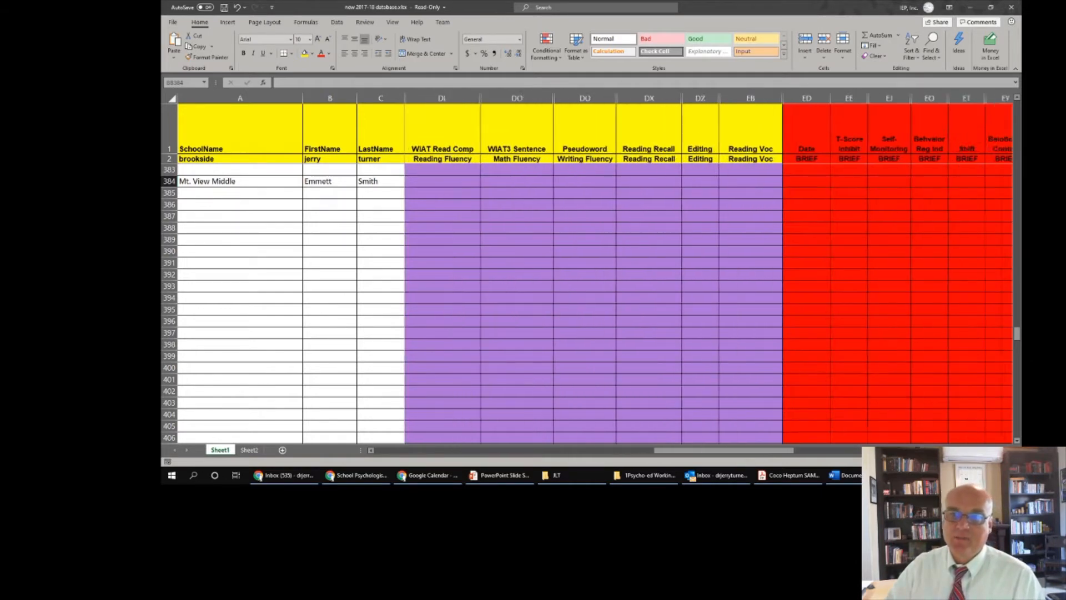
scroll(594, 272, right, 1)
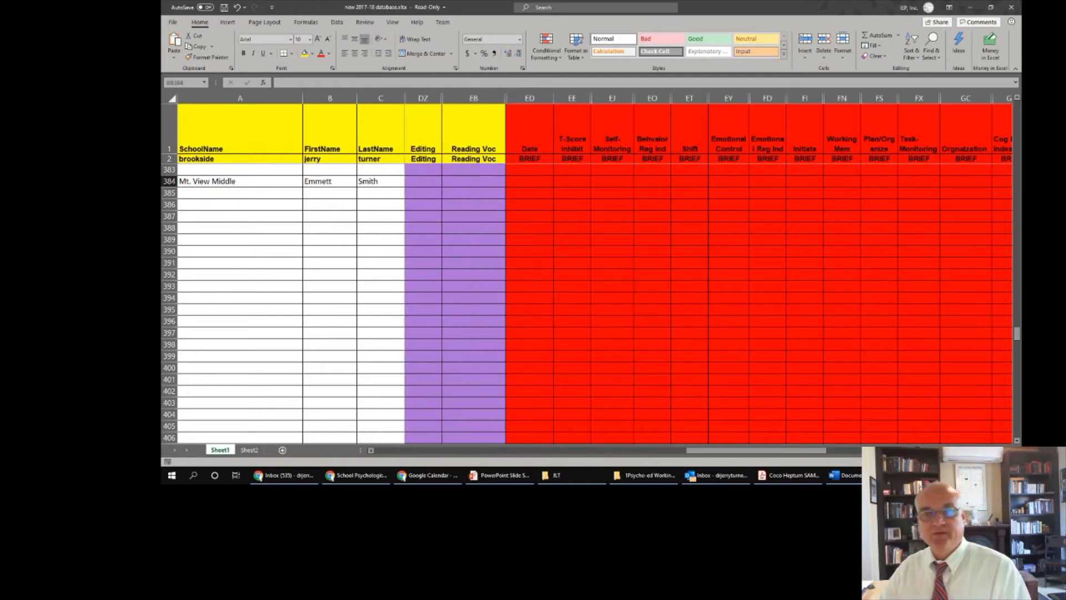
scroll(597, 272, right, 10)
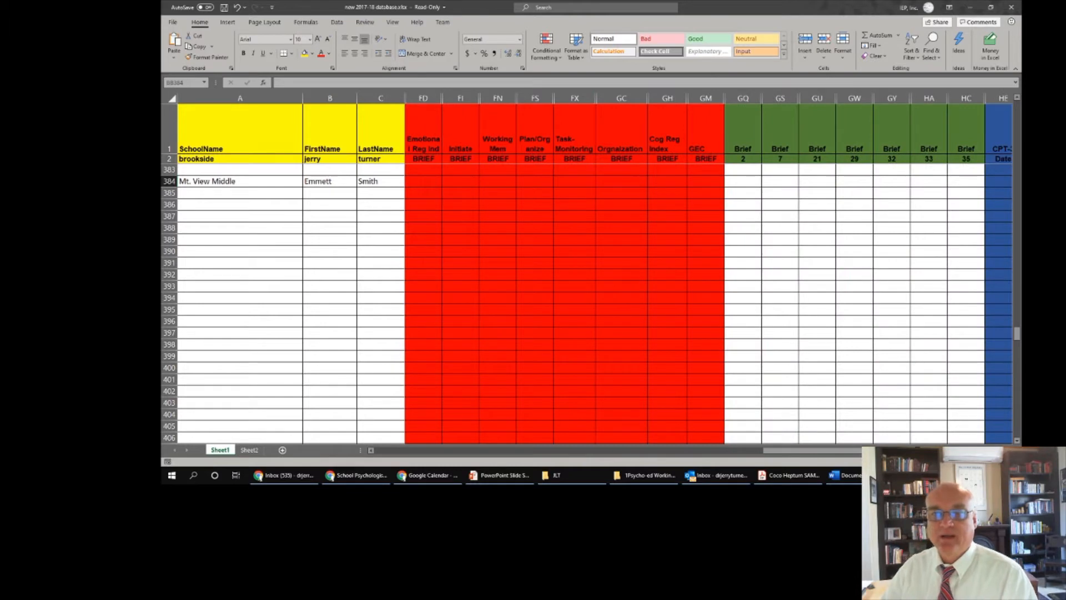
scroll(597, 272, right, 3)
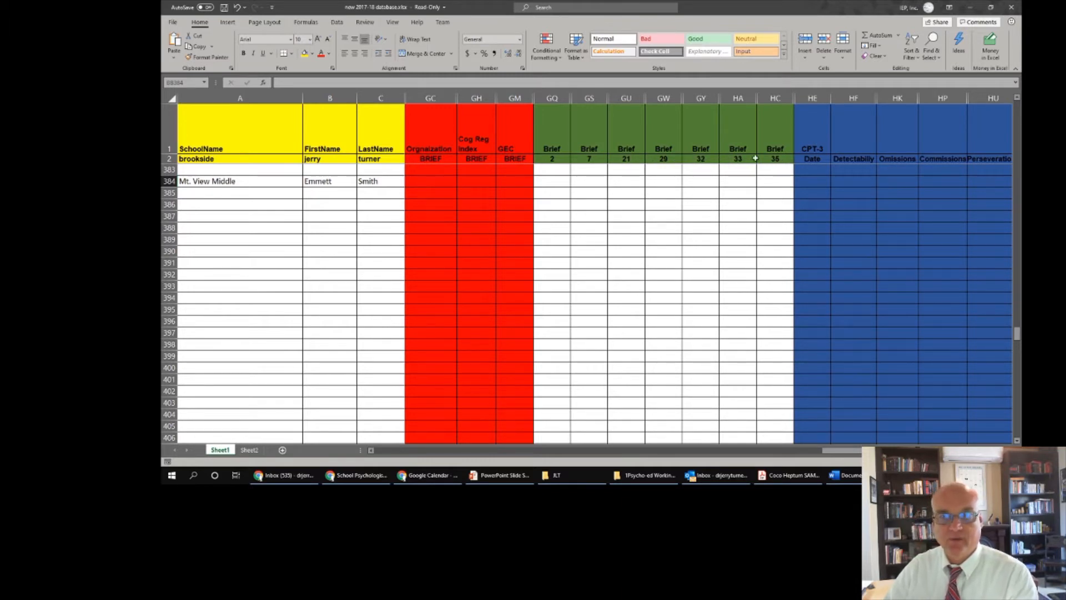
drag(894, 451, 939, 451)
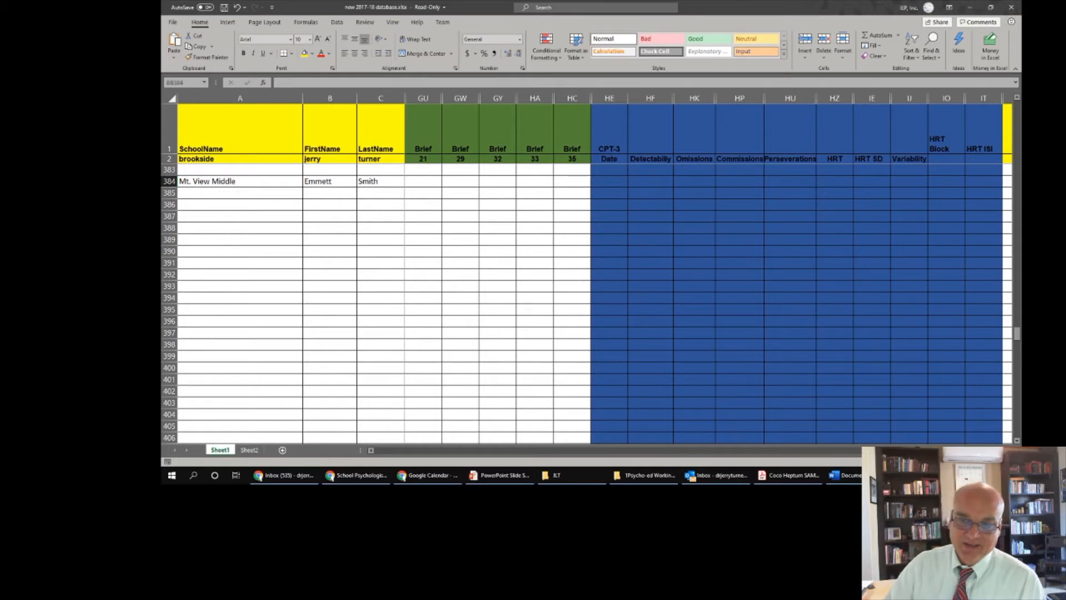
click(1008, 451)
click(1009, 451)
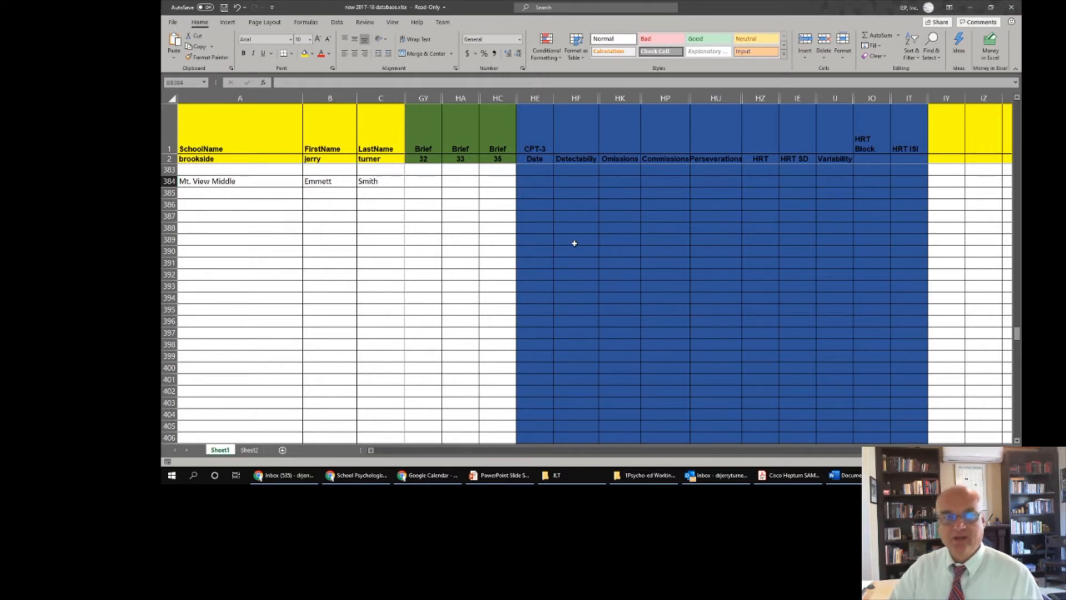
drag(876, 450, 438, 464)
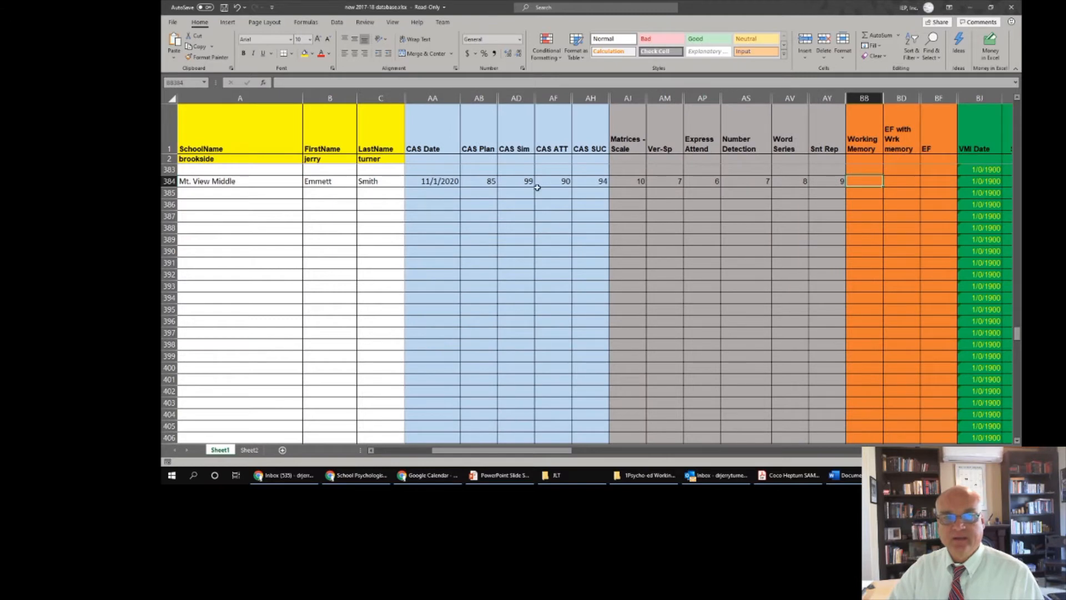
drag(525, 98, 547, 98)
right_click(543, 100)
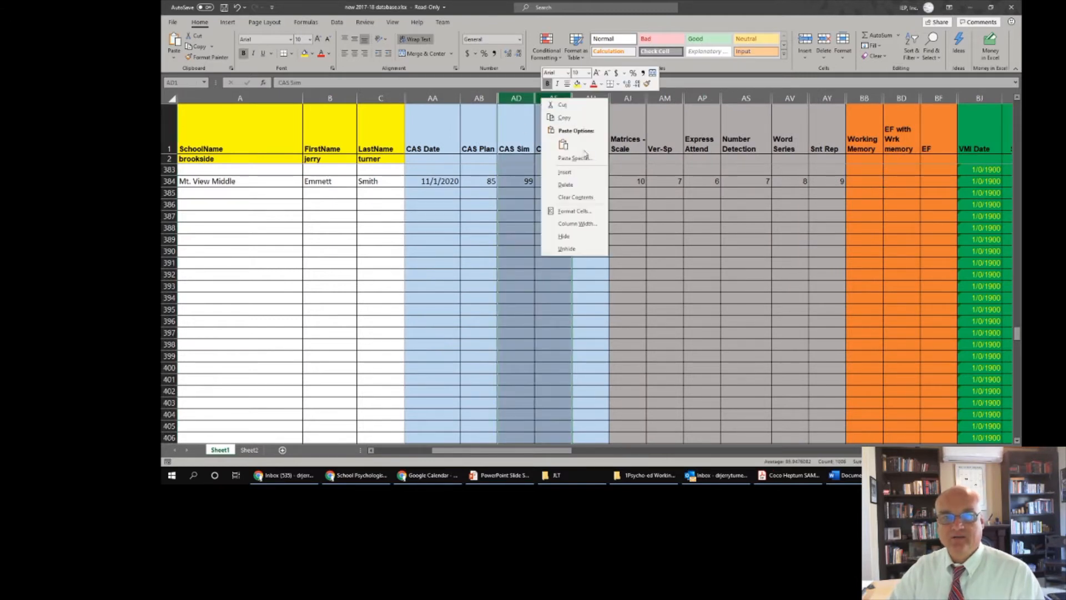
click(593, 225)
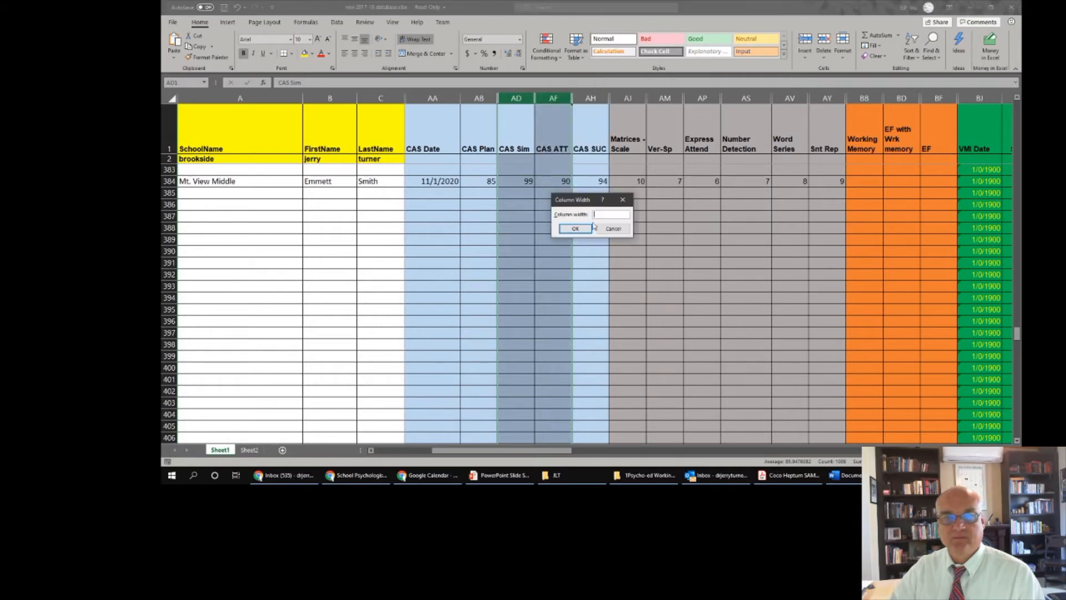
click(611, 229)
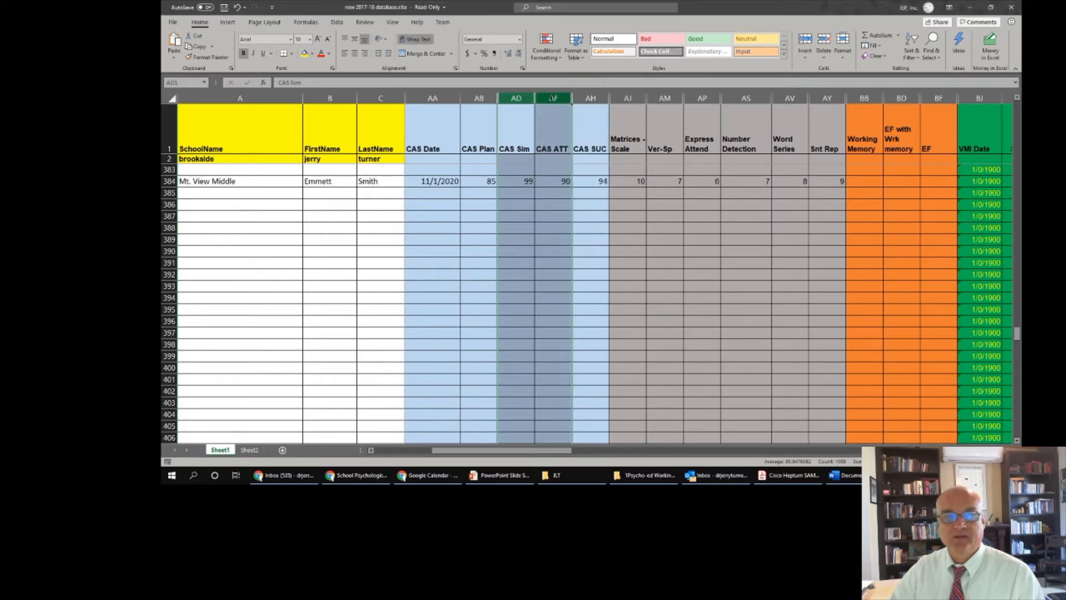
right_click(553, 97)
click(588, 253)
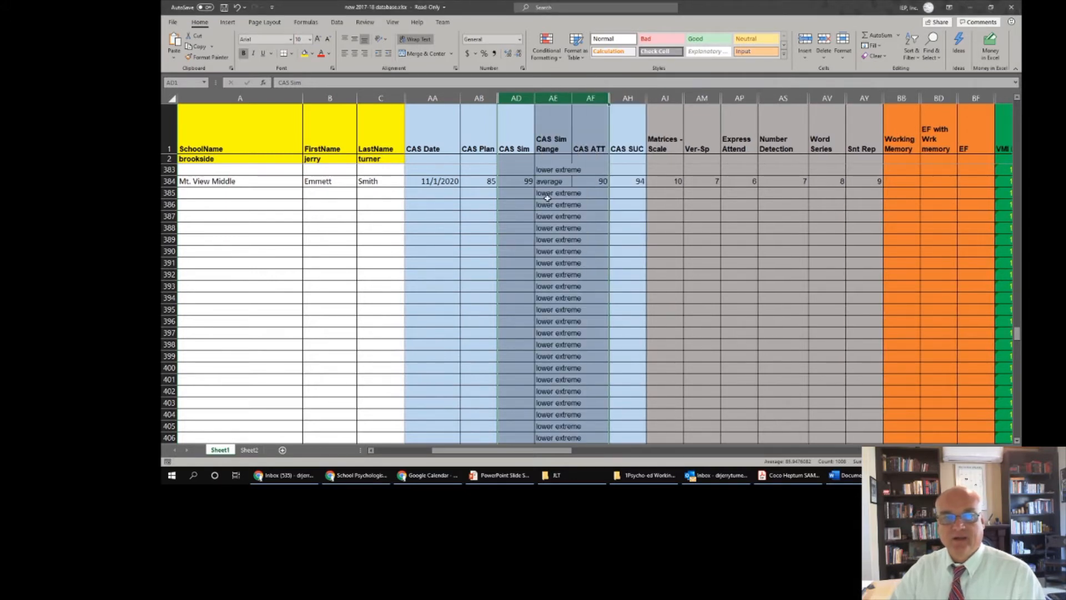
click(553, 181)
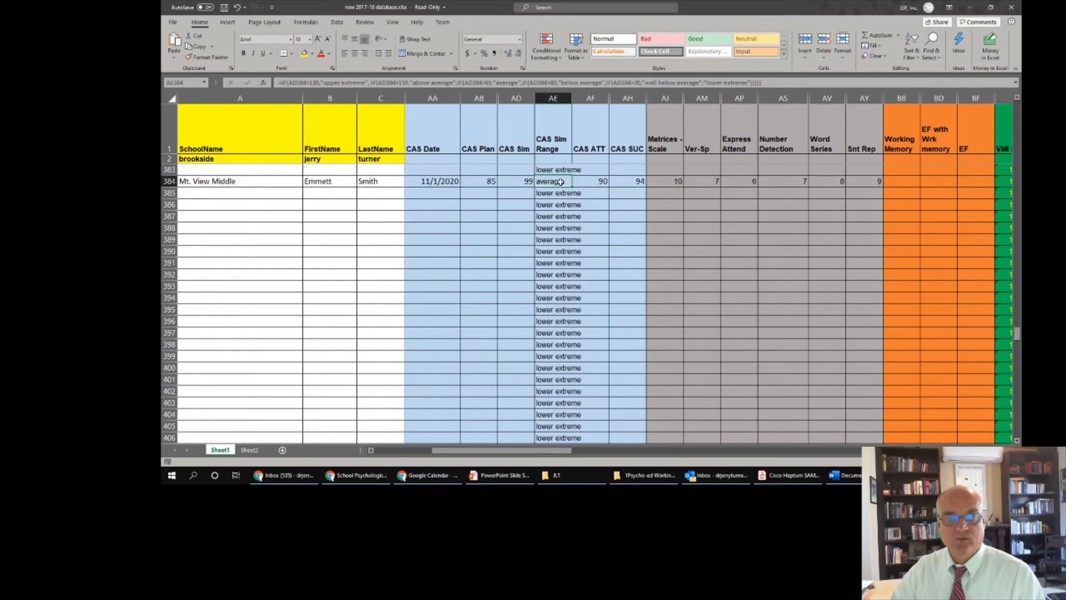
right_click(558, 99)
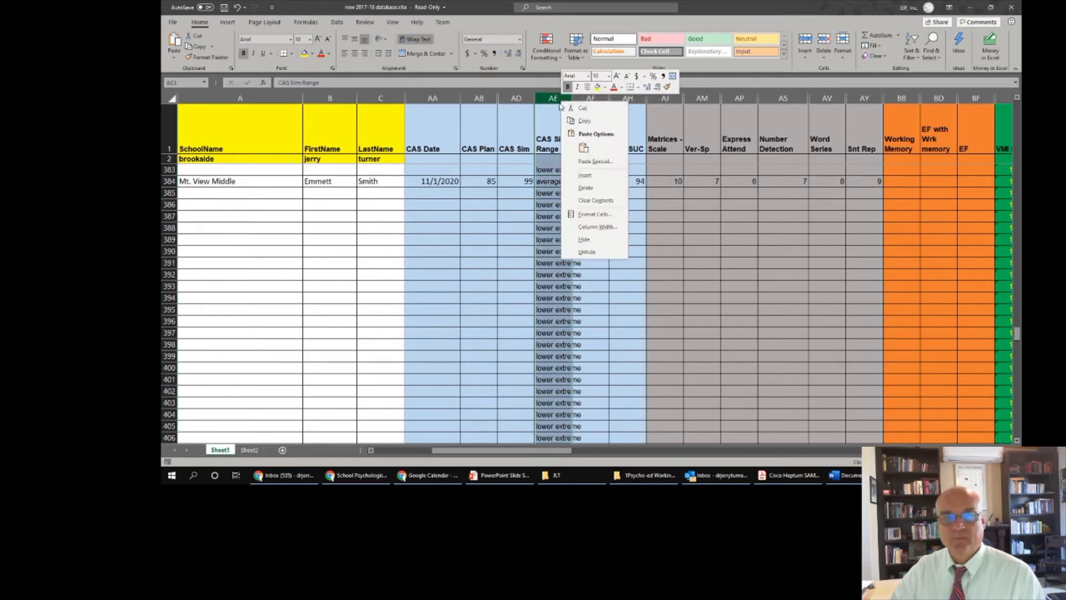
click(587, 240)
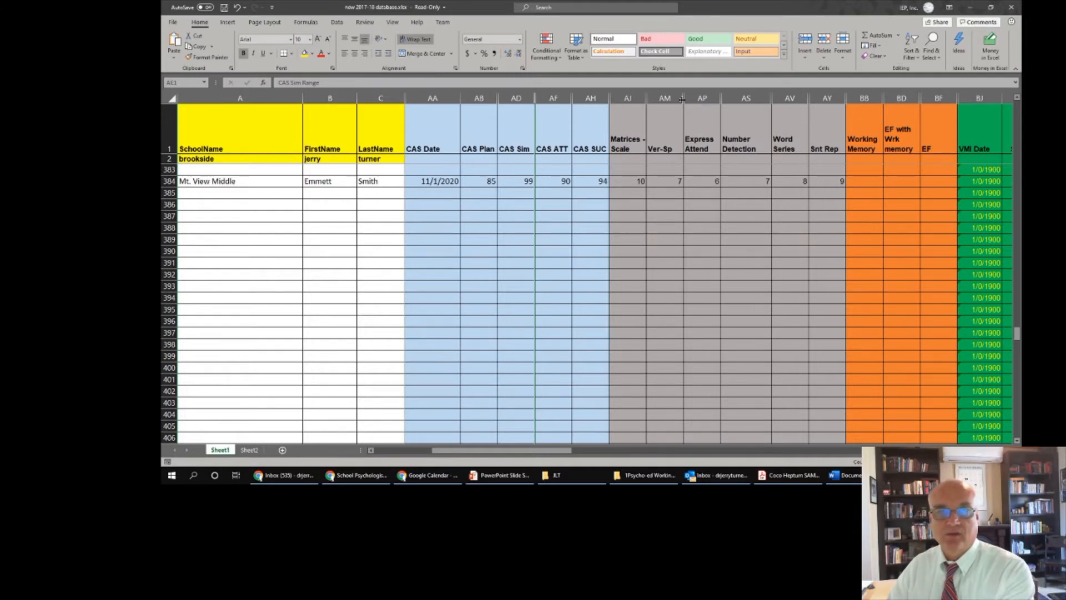
- Close the score database workbook, discarding unsaved changes
click(702, 98)
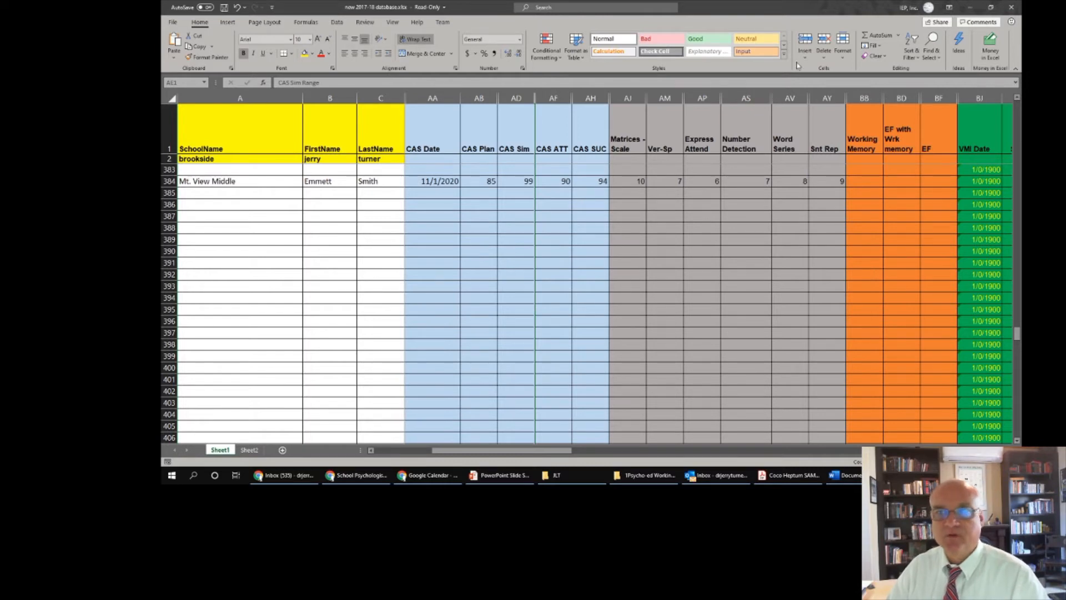
click(1013, 7)
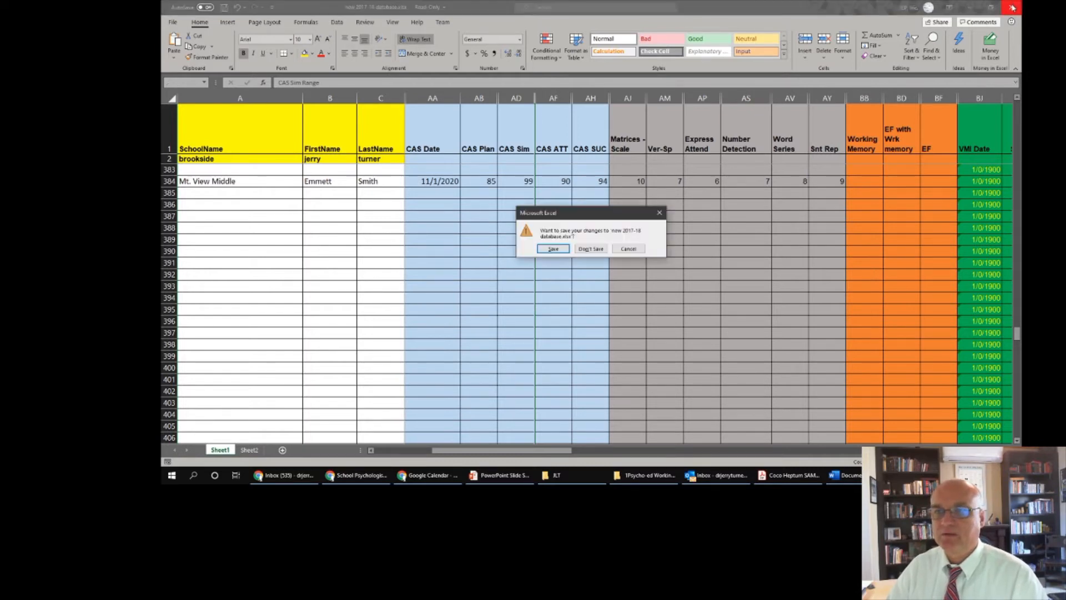
click(591, 249)
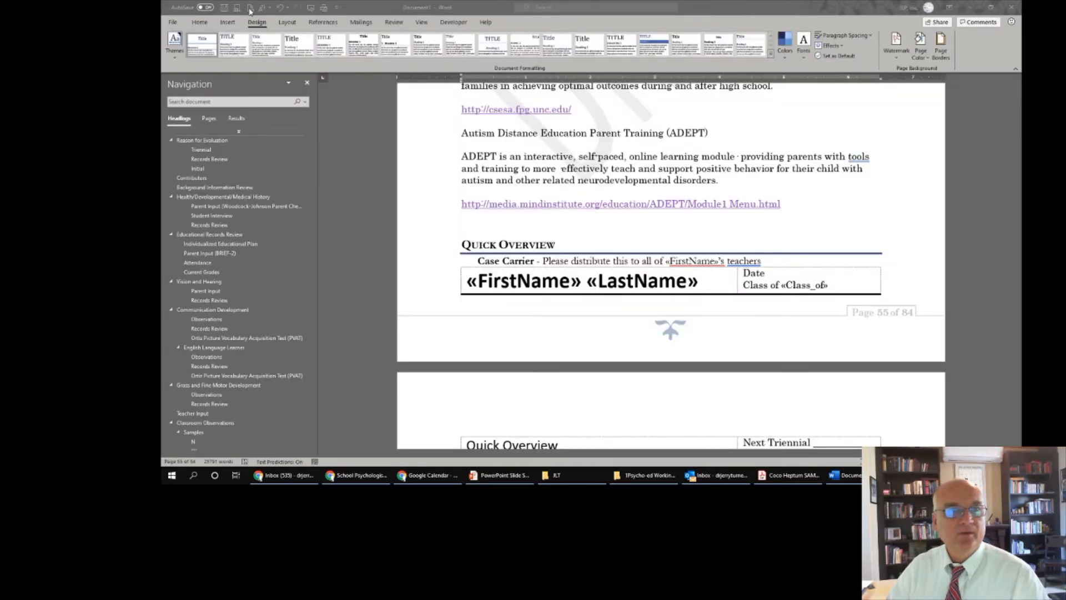
- Use Sheet1$ of the new 2017-18 database workbook as the mail-merge recipient list
click(361, 24)
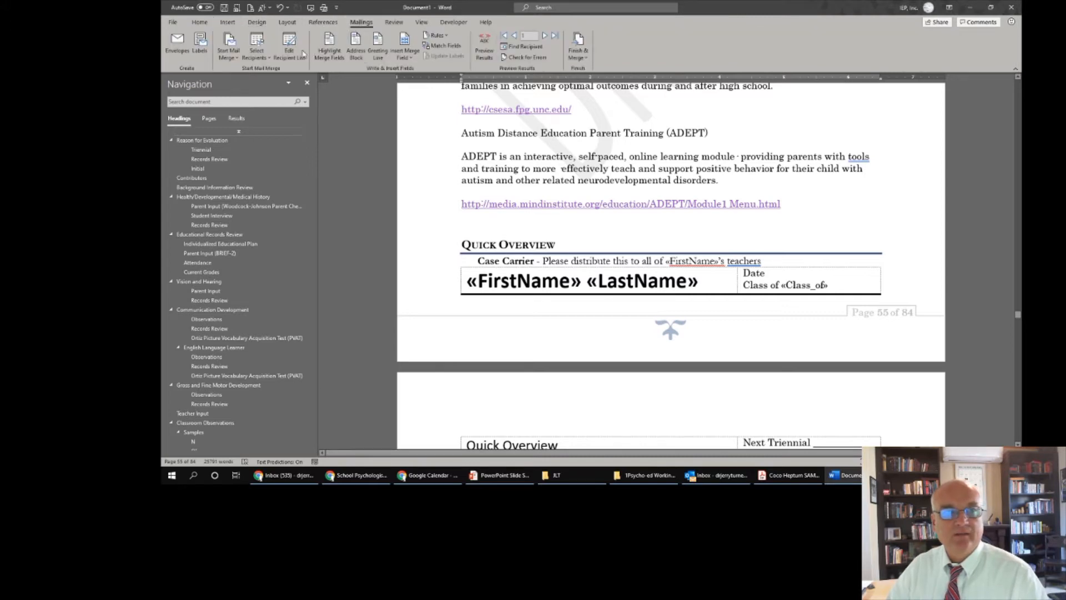
click(264, 59)
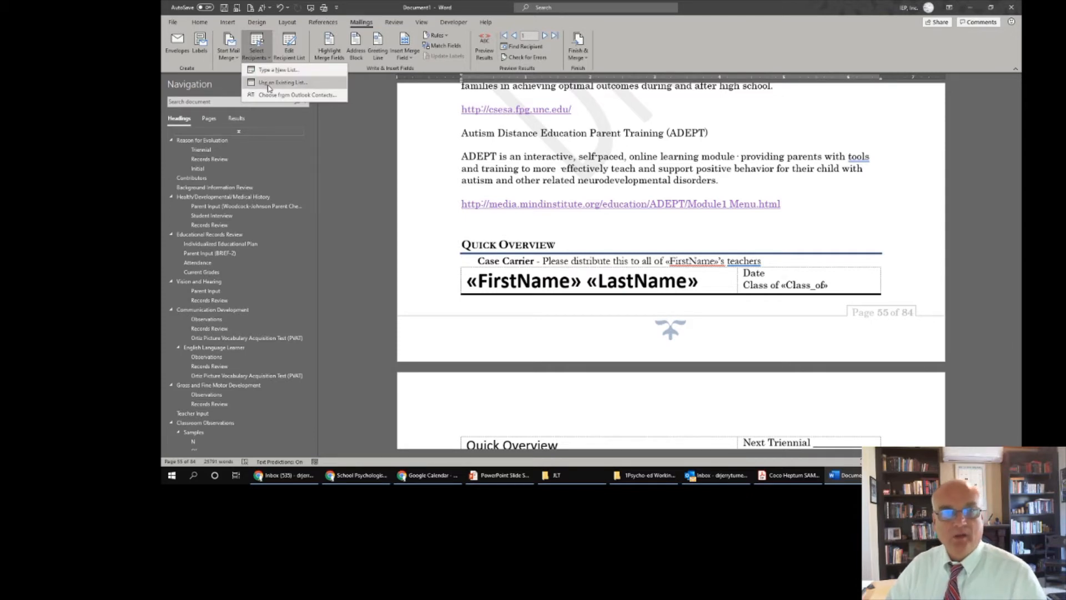
click(269, 86)
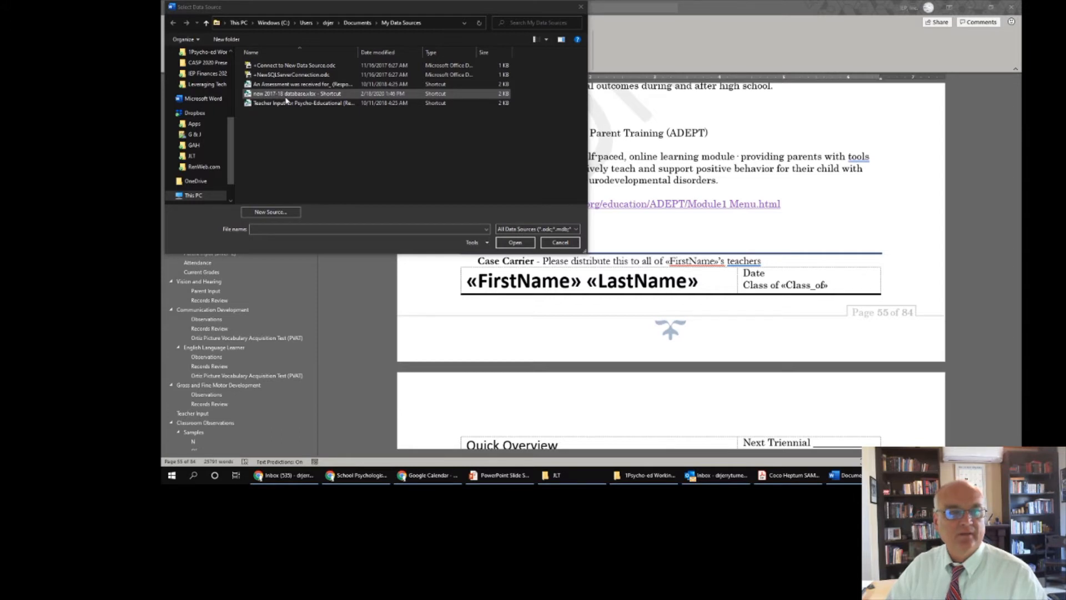
click(286, 96)
click(515, 242)
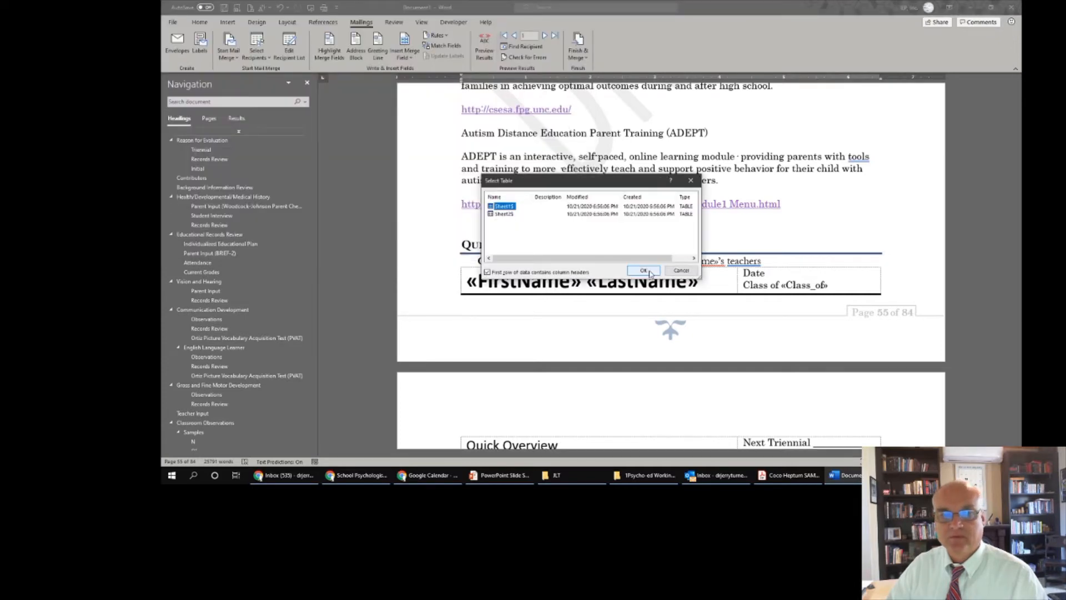
click(643, 271)
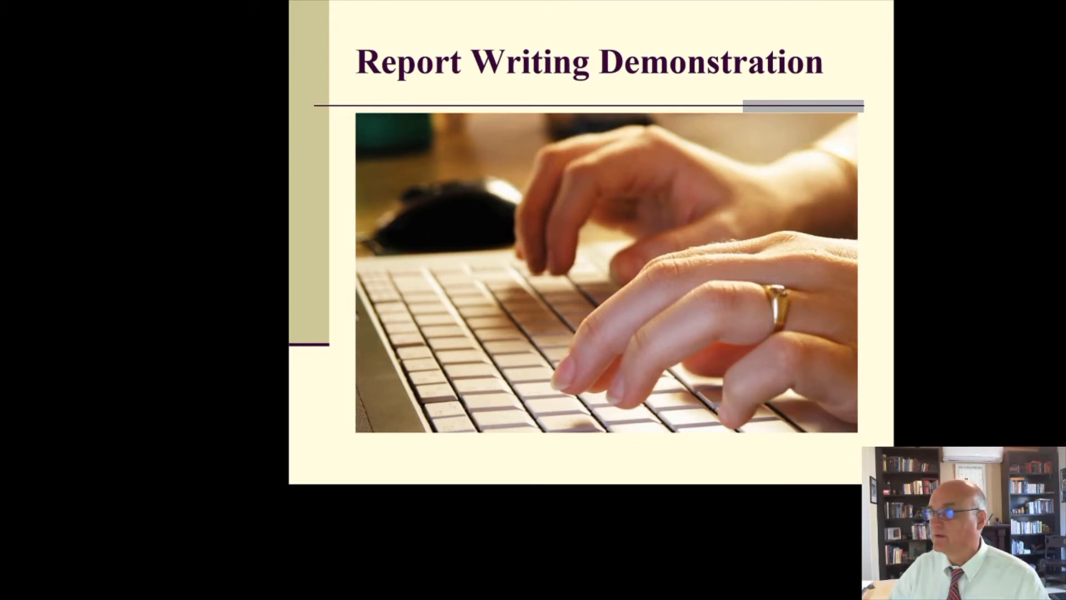
drag(1022, 89, 409, 0)
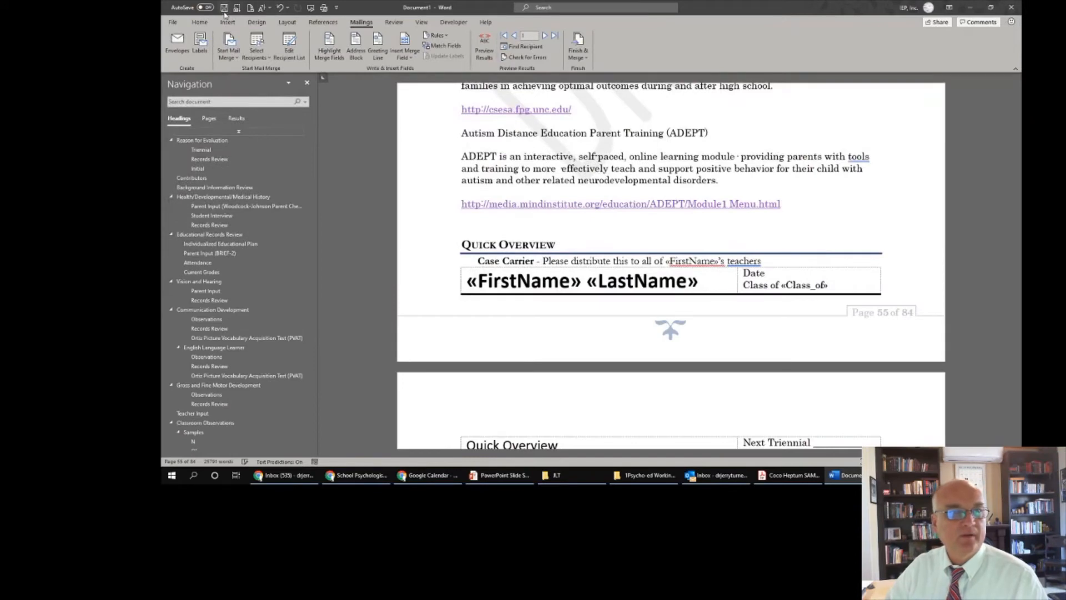
- Use Sheet1$ of Coco Database for Distro.xlsx from Dropbox > G & J > CASP 2020 > Leveraging Tech as the recipient list
click(257, 47)
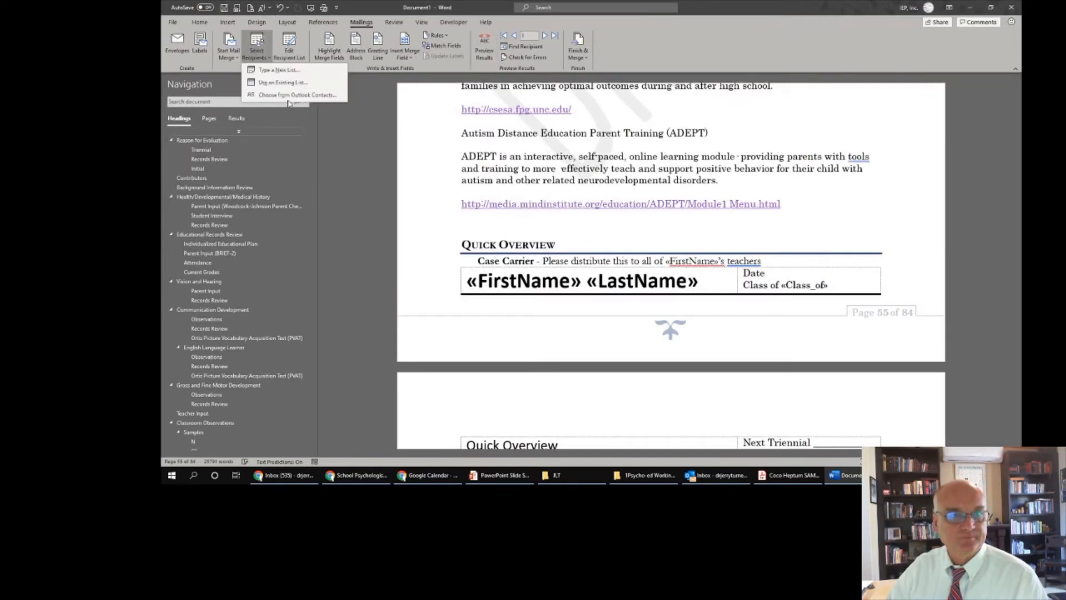
click(282, 82)
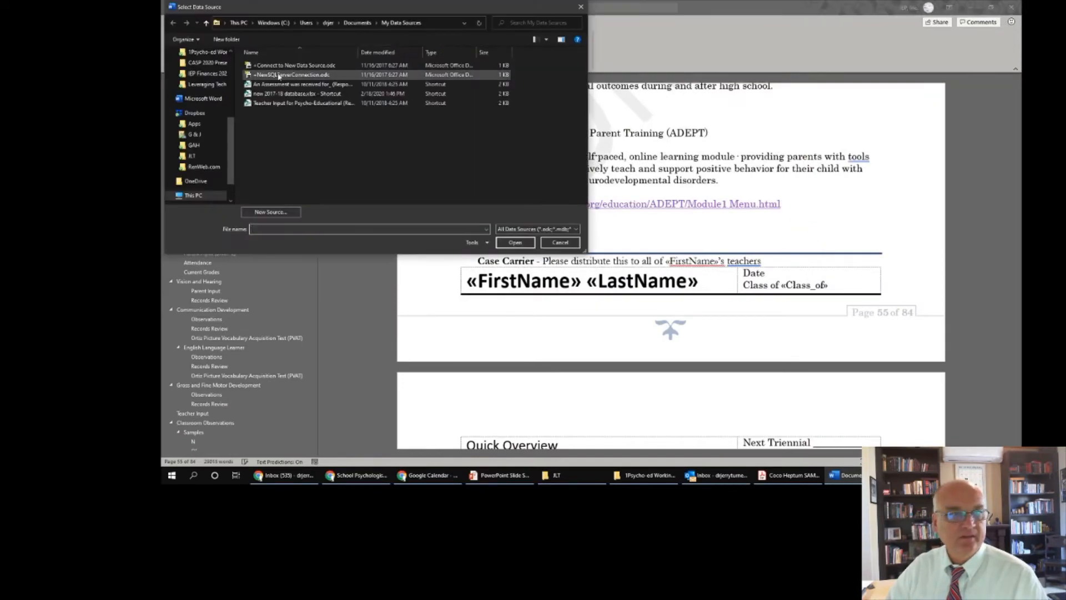
click(194, 134)
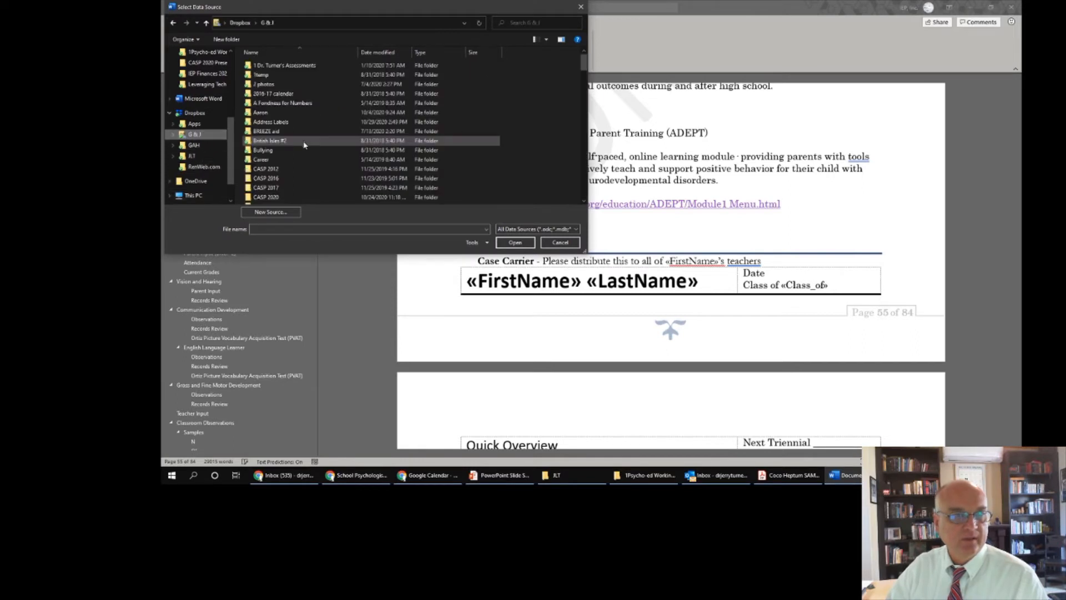
click(304, 144)
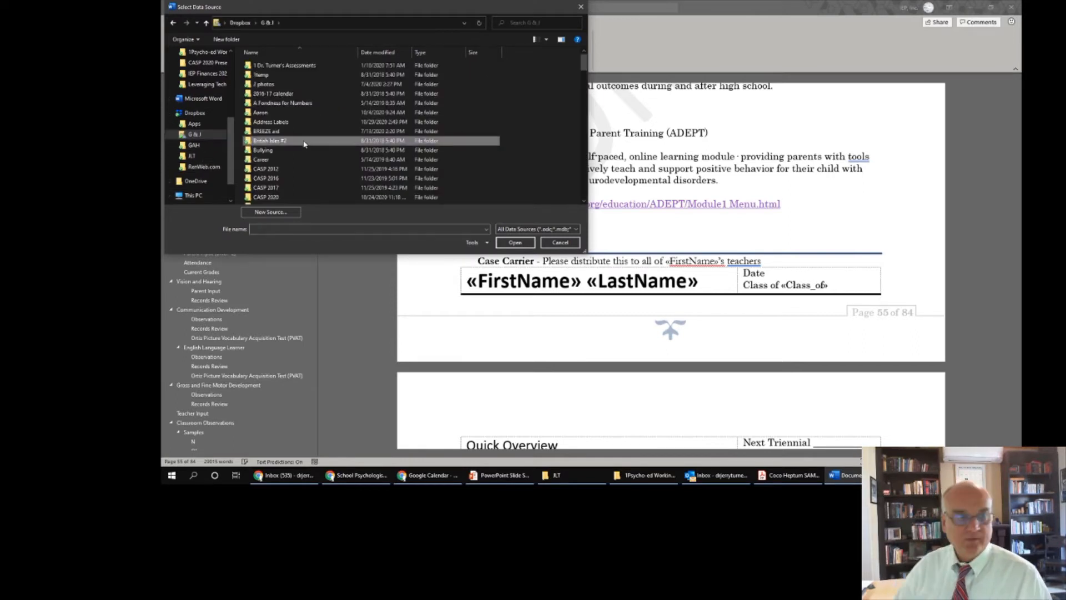
click(273, 197)
double_click(273, 197)
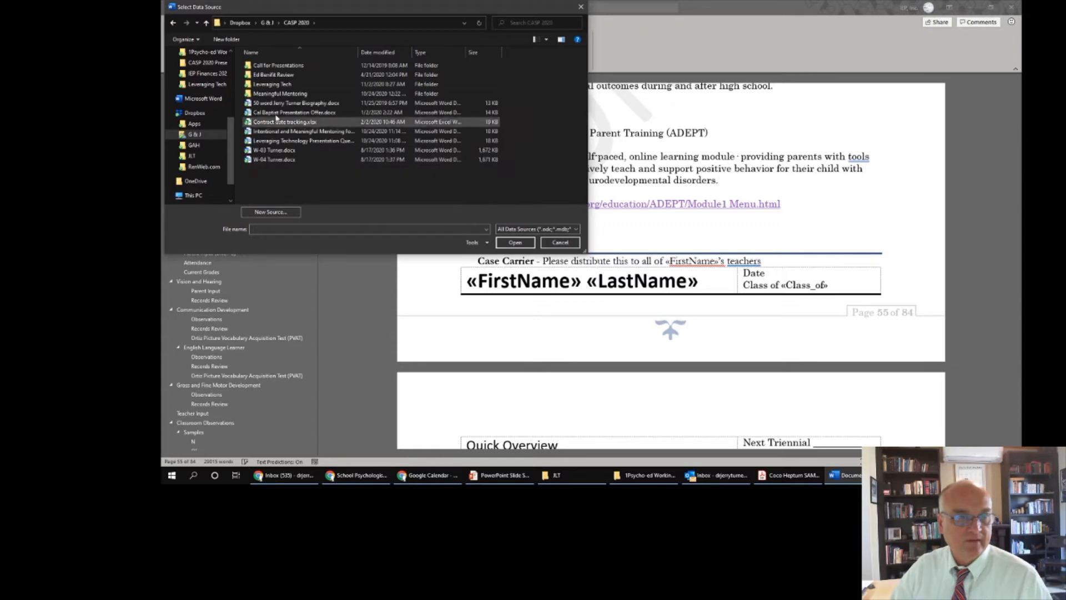
double_click(285, 84)
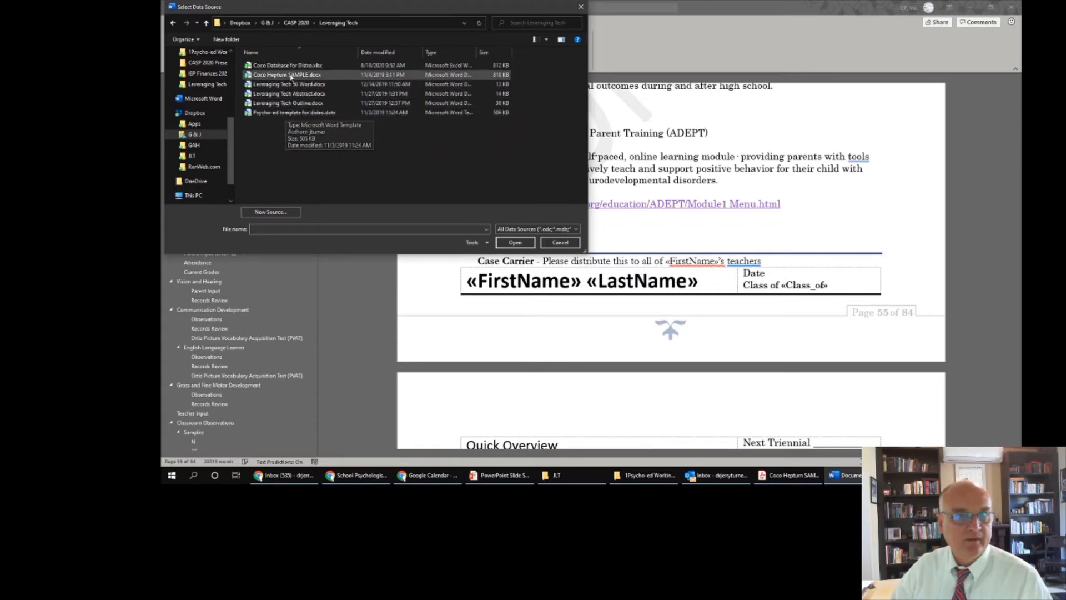
drag(359, 53, 422, 53)
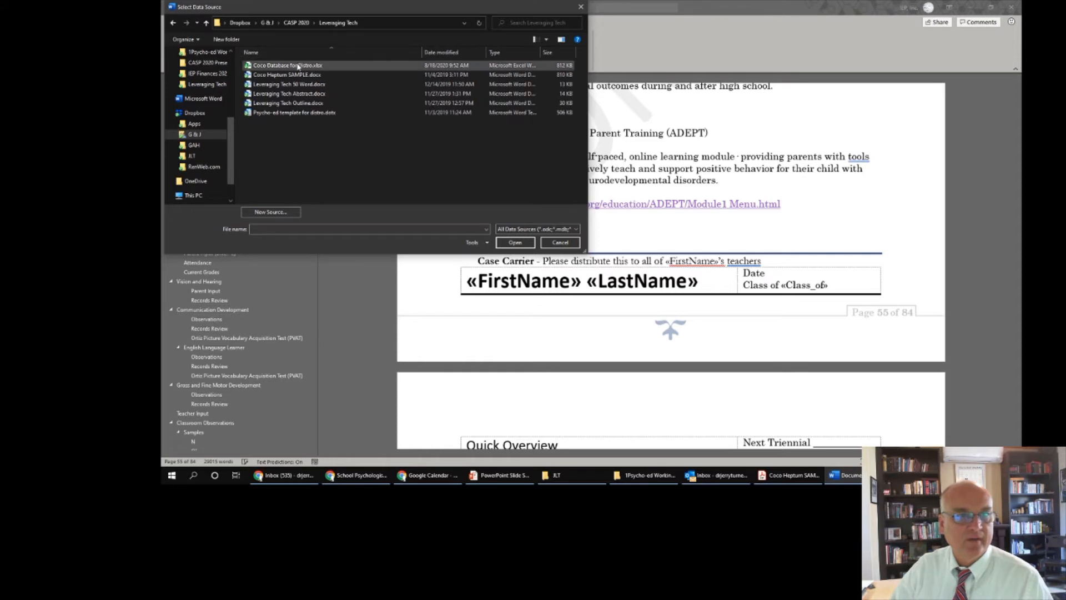
double_click(299, 67)
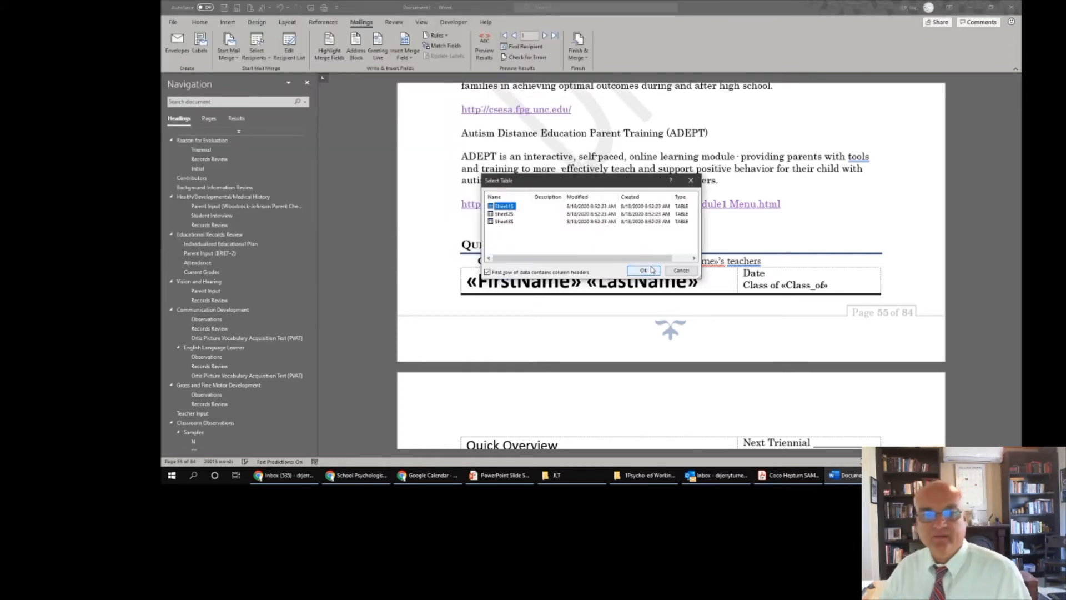
click(644, 271)
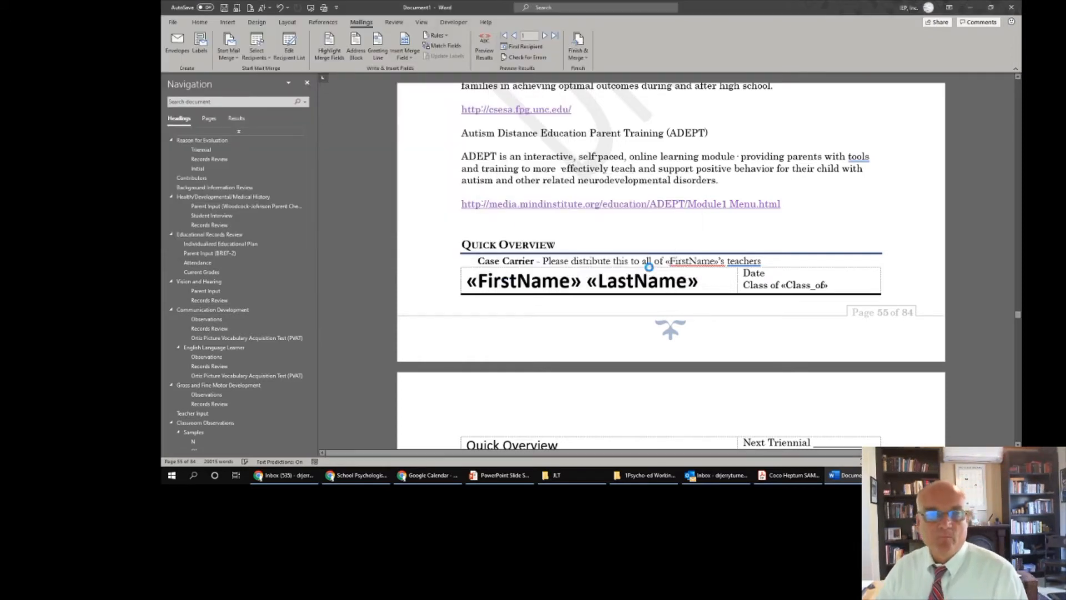
- In the recipient list, clear all records and toggle the second student's record
click(289, 48)
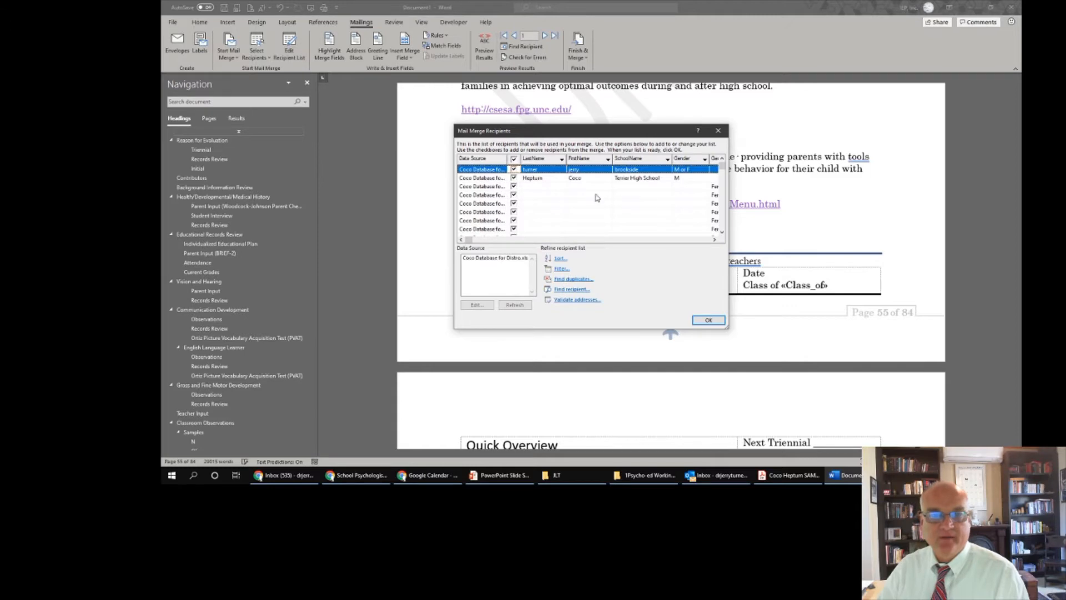
click(514, 160)
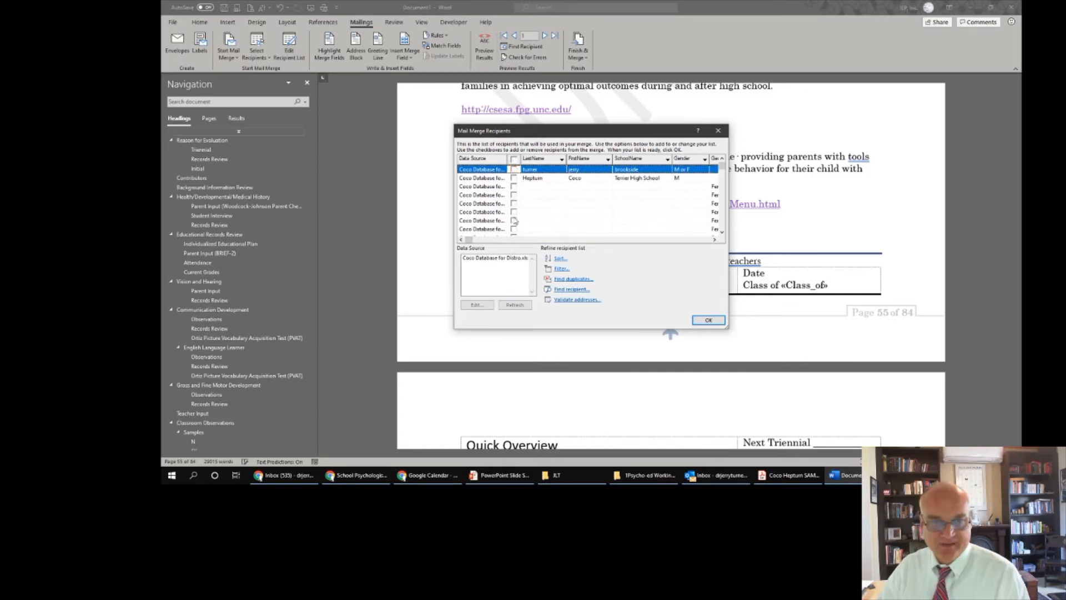
click(514, 178)
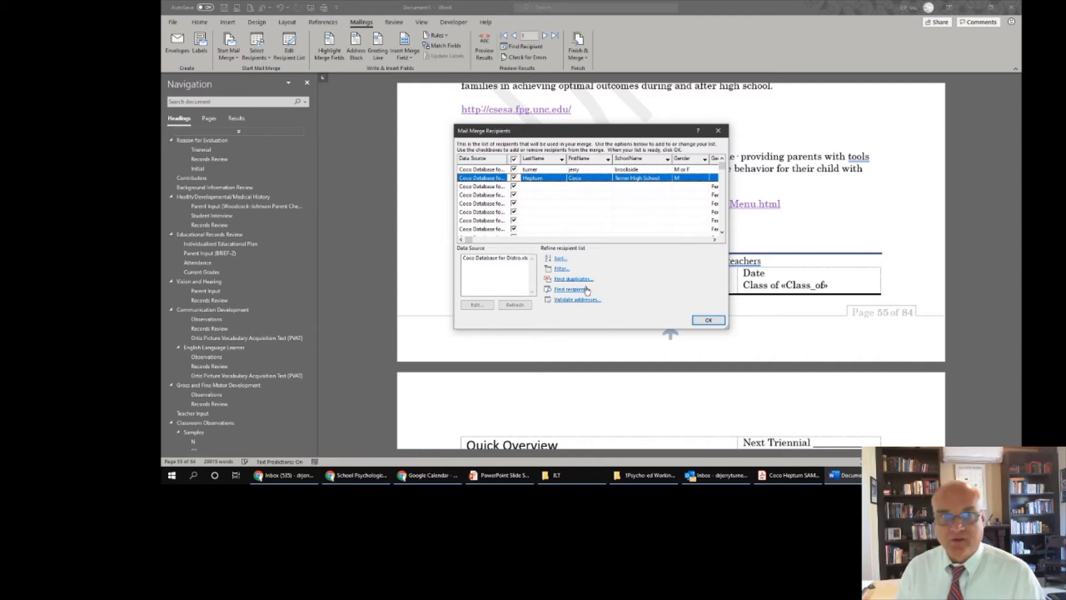
click(513, 159)
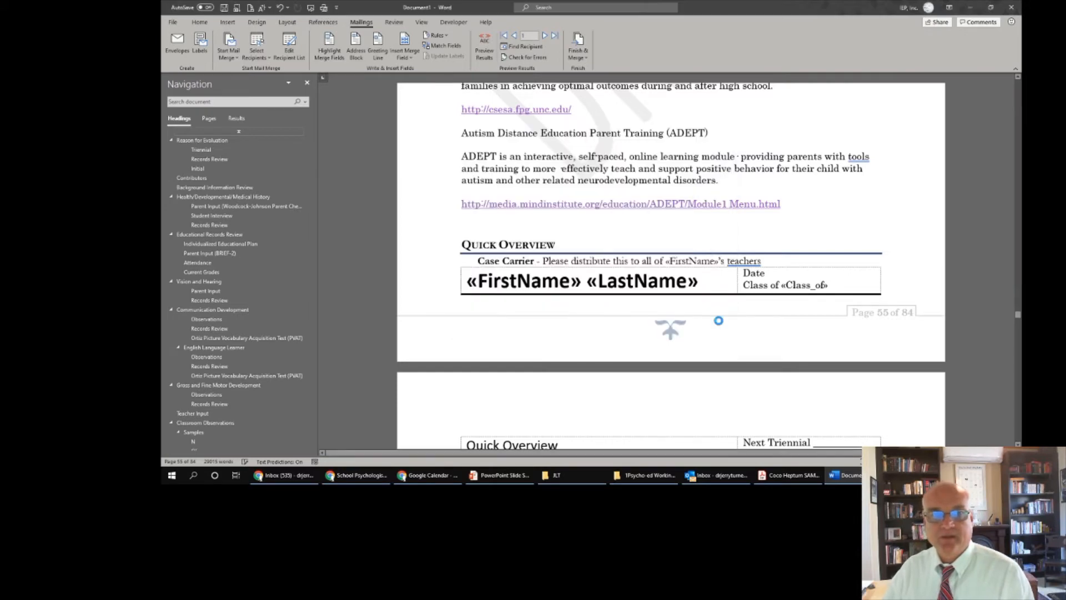
- Accept the recipients and merge all records into a new editable document
click(695, 321)
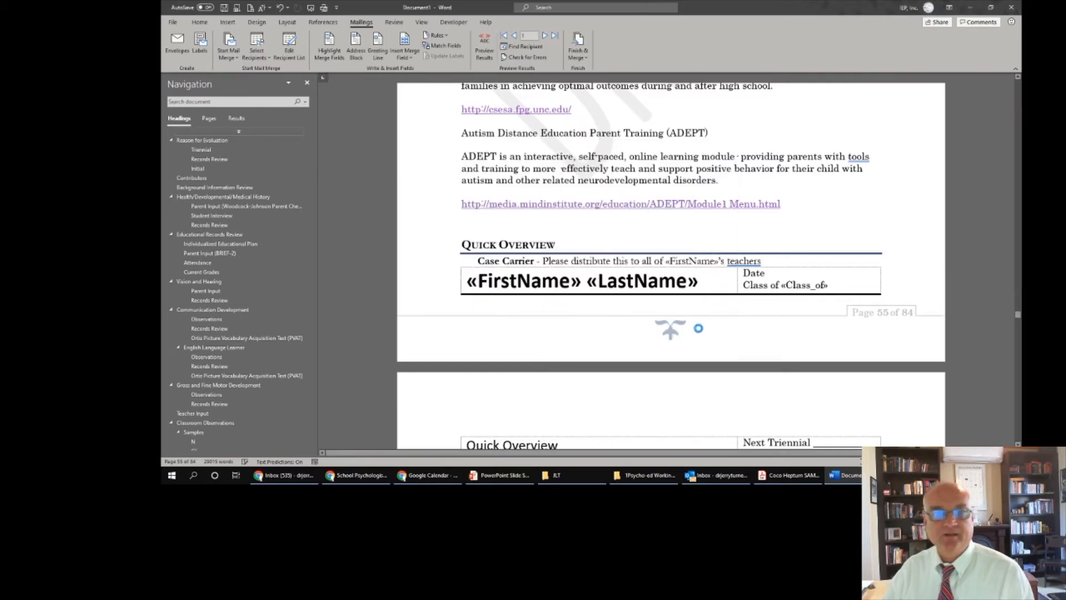
click(580, 53)
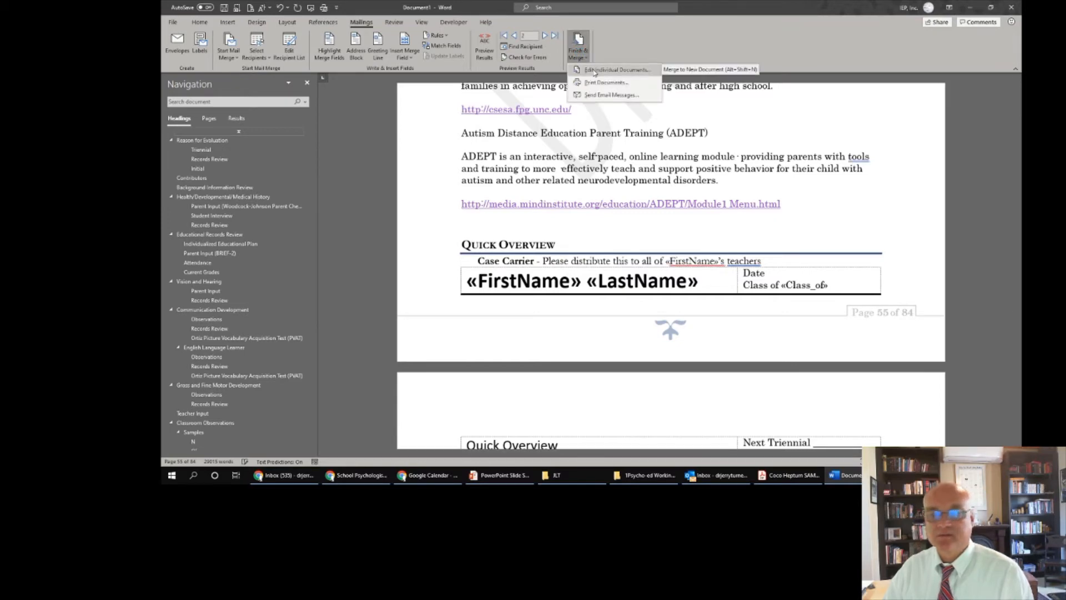
click(595, 71)
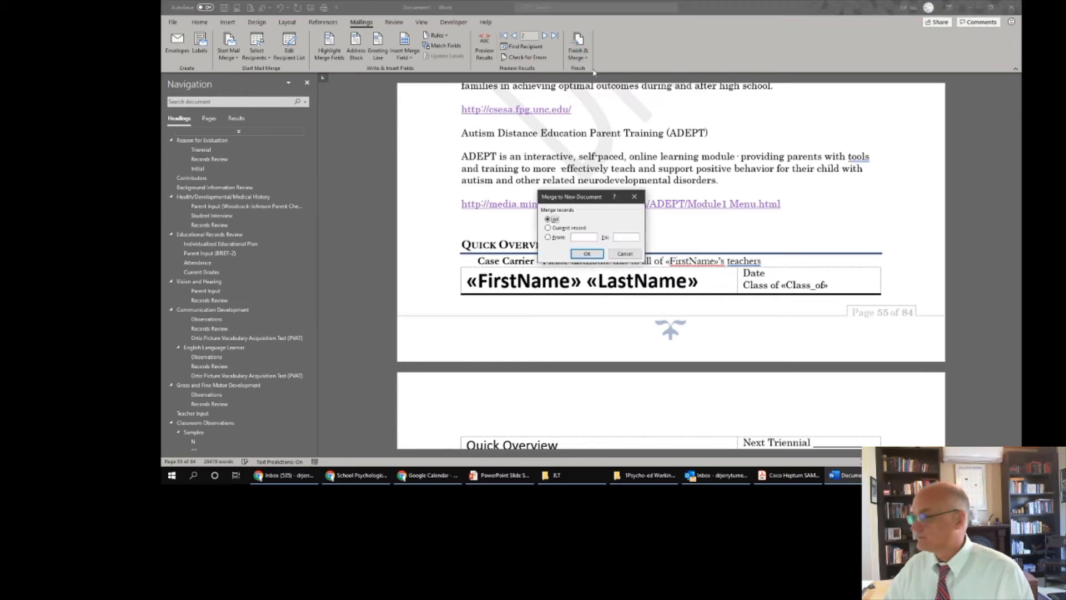
click(588, 254)
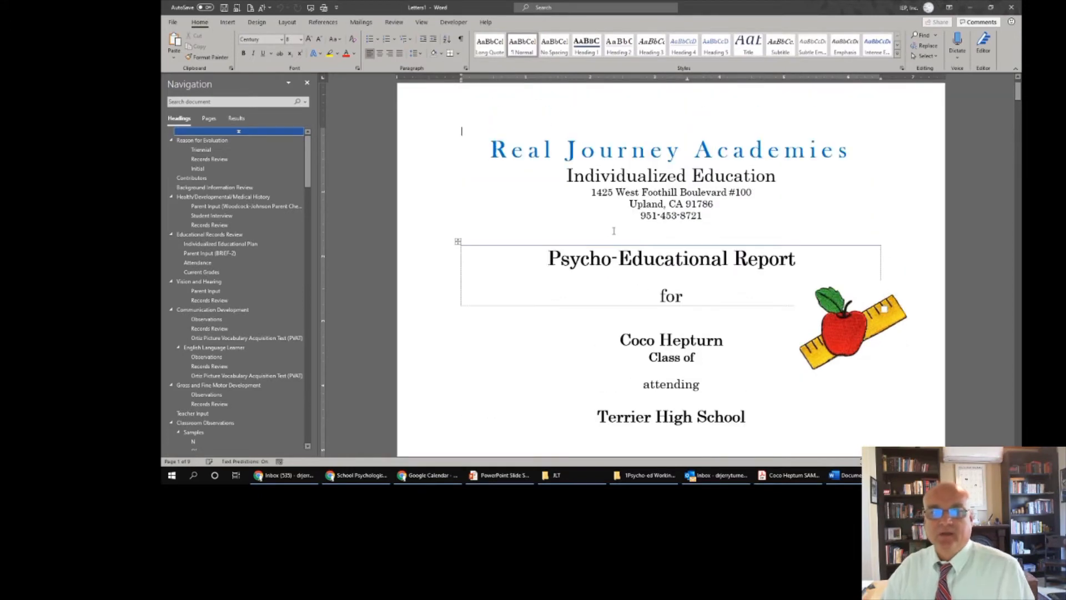
- Compare the template's title page with the merged report, then scroll to the student information table
scroll(645, 270, down, 3)
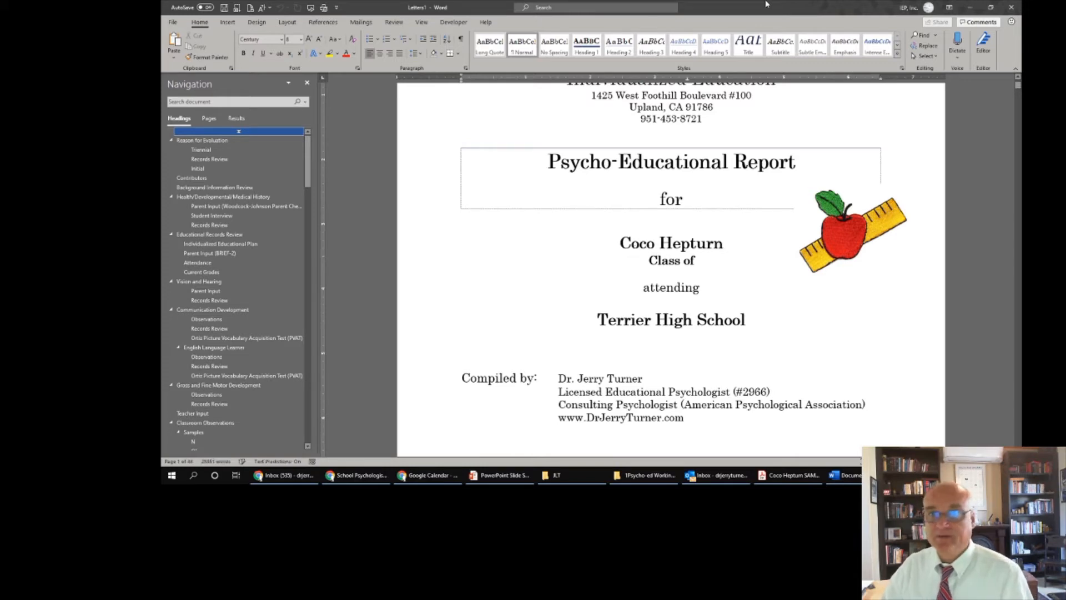
click(848, 477)
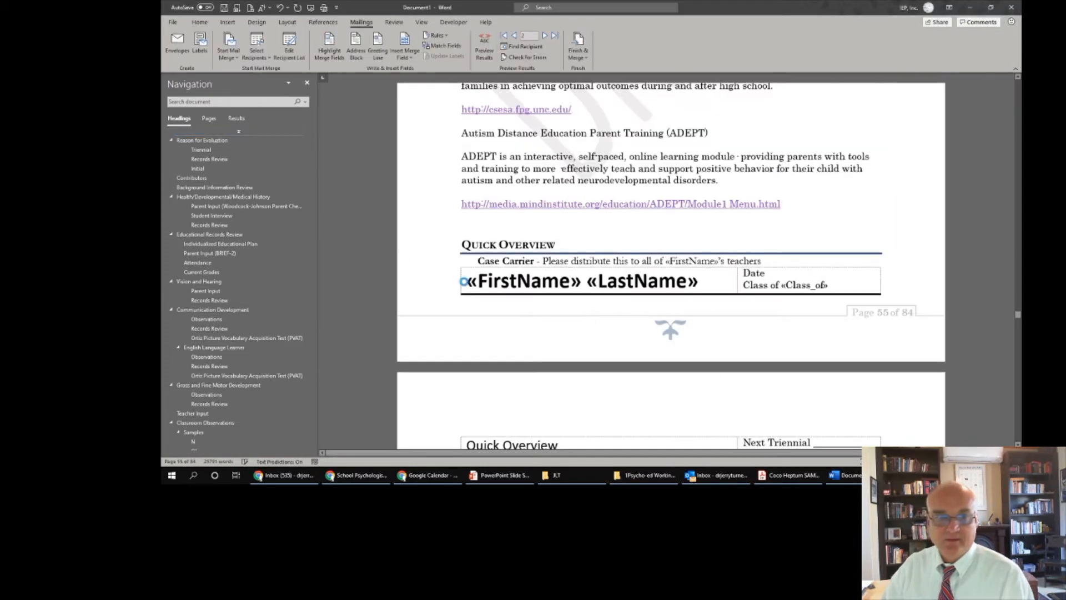
click(256, 132)
scroll(742, 277, down, 3)
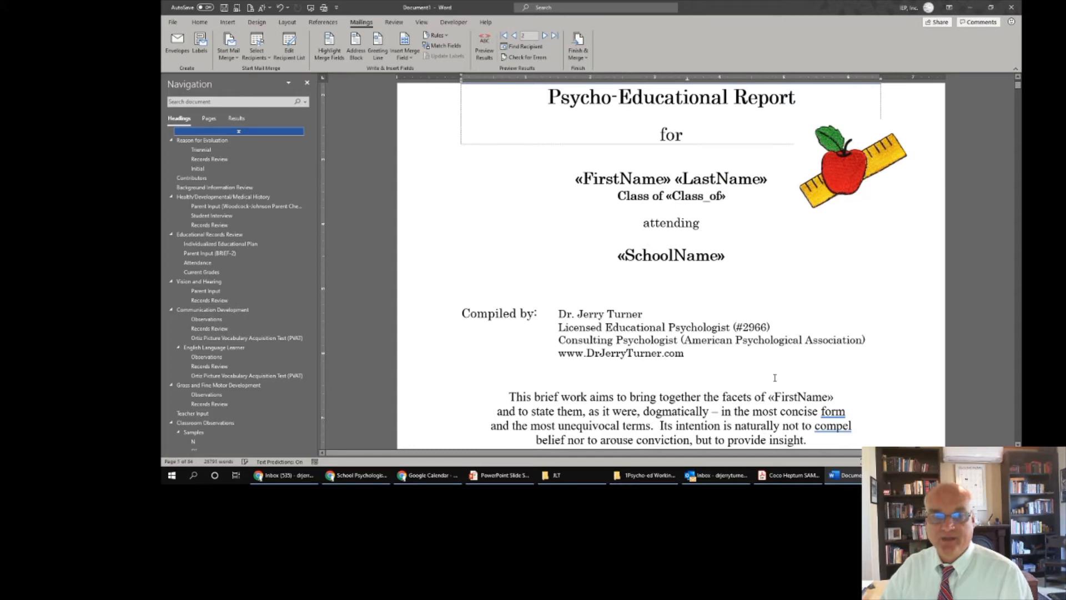
click(930, 475)
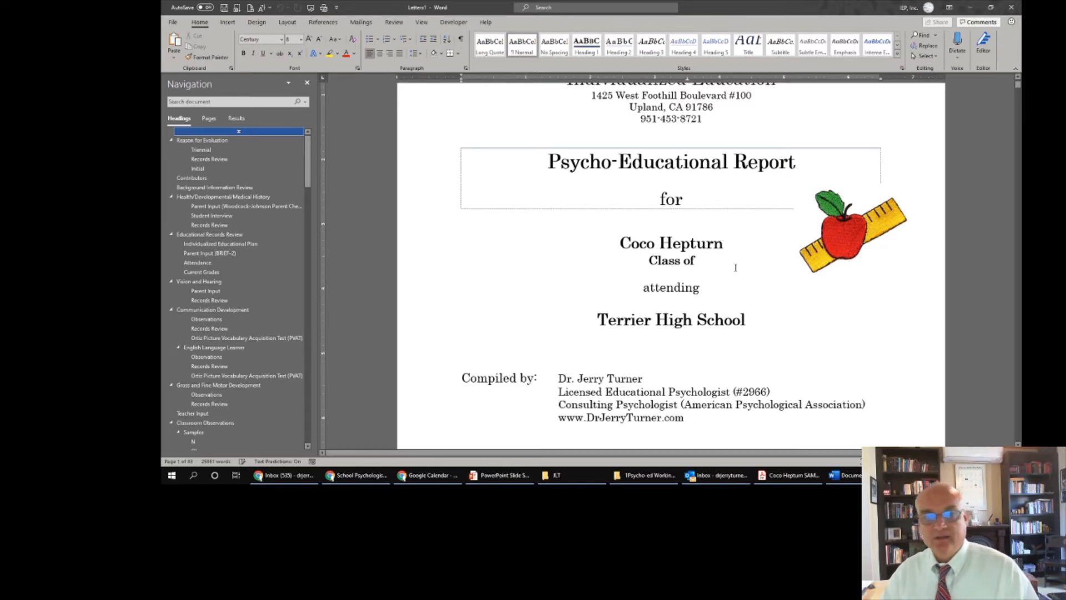
scroll(722, 237, down, 10)
scroll(710, 289, down, 5)
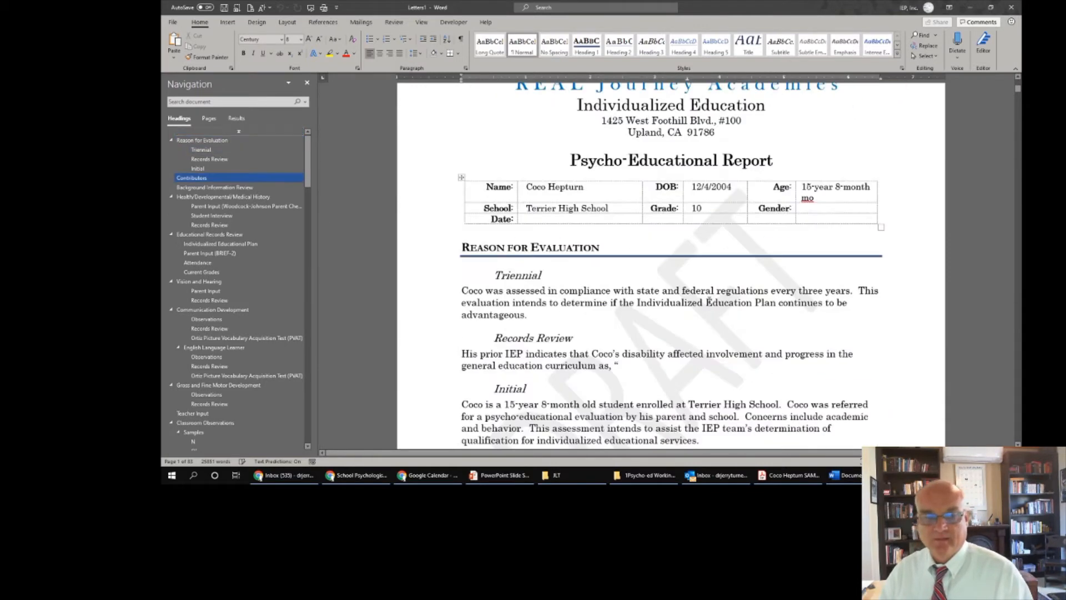
- Delete the stray 'mo' so the Age cell reads 15-year 8-month
click(821, 199)
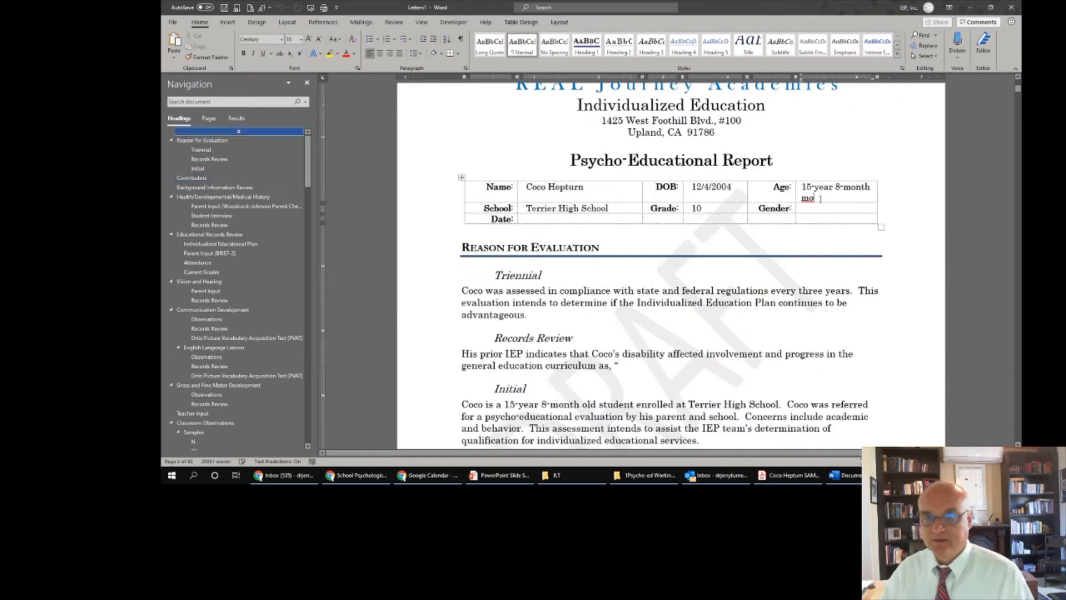
key(BackSpace)
key(BackSpace)
key(BackSpace)
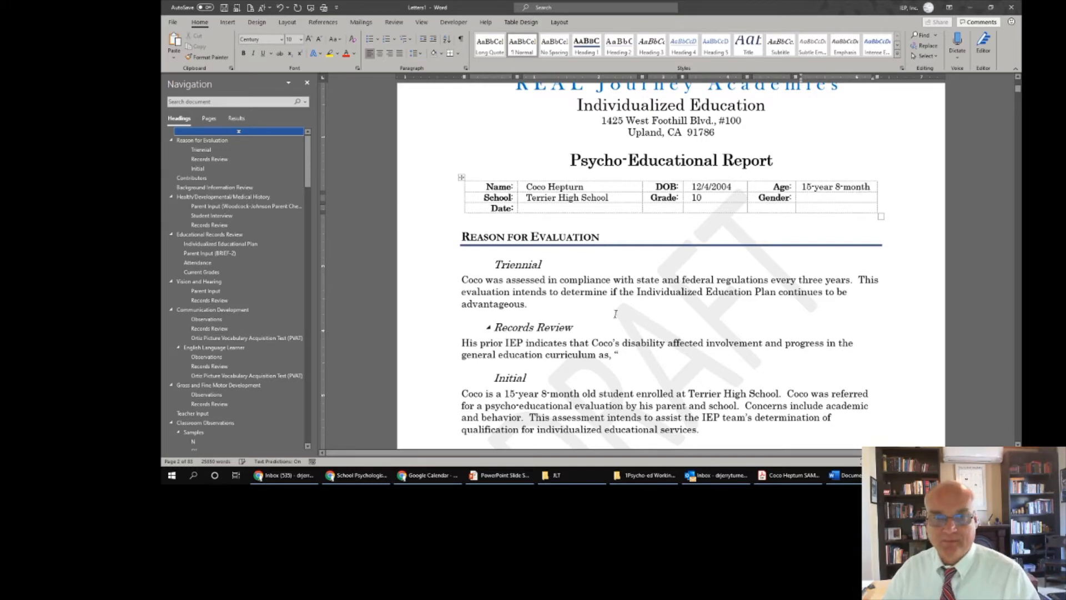
scroll(616, 314, down, 2)
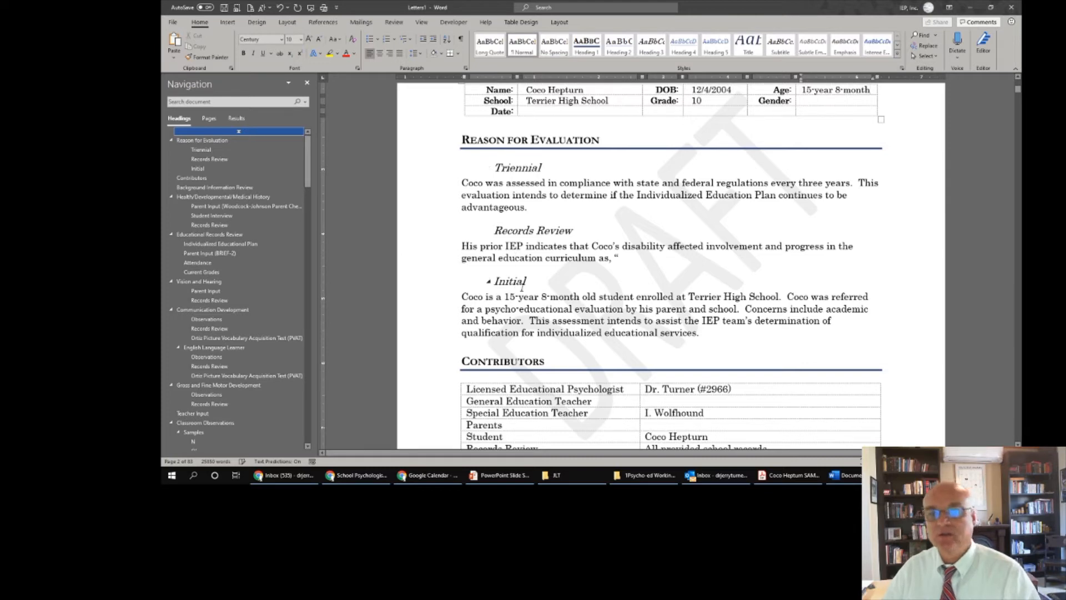
scroll(666, 293, down, 2)
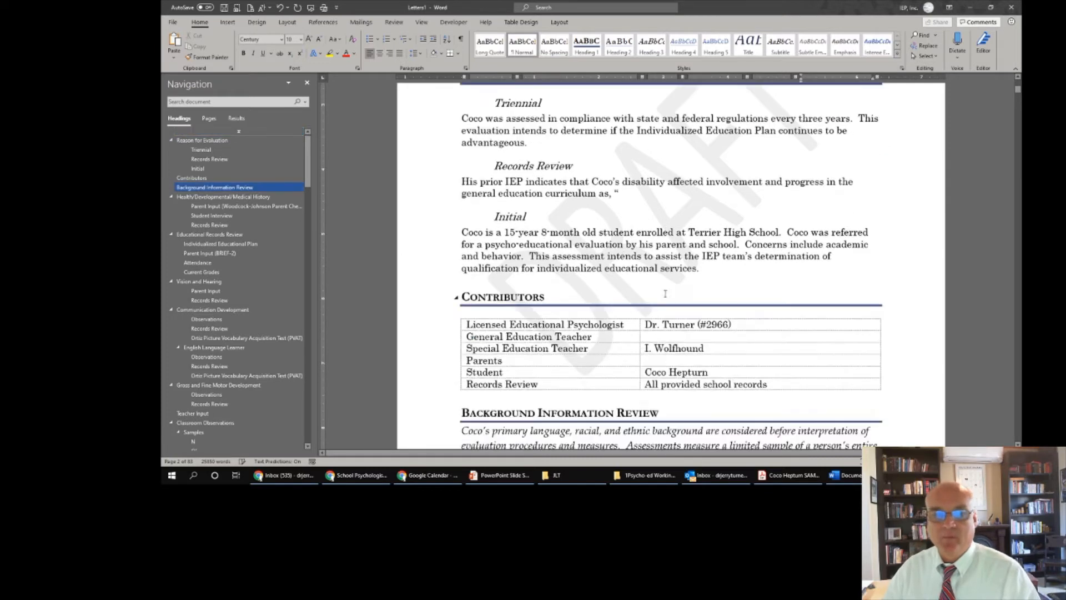
- Select 'his' in the Initial reason paragraph and review the following sections
double_click(646, 246)
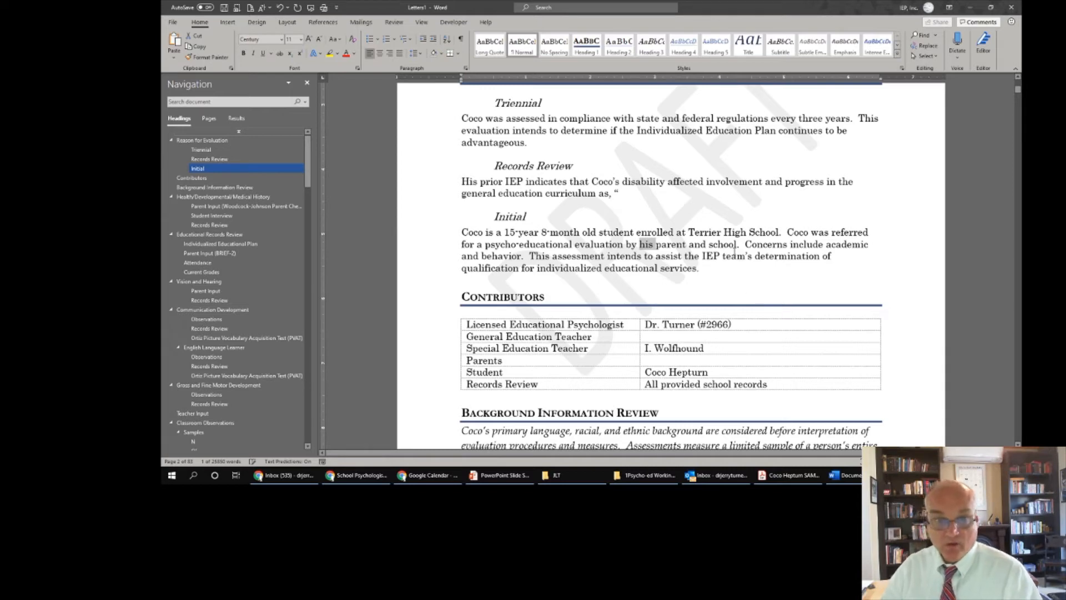
scroll(737, 248, down, 3)
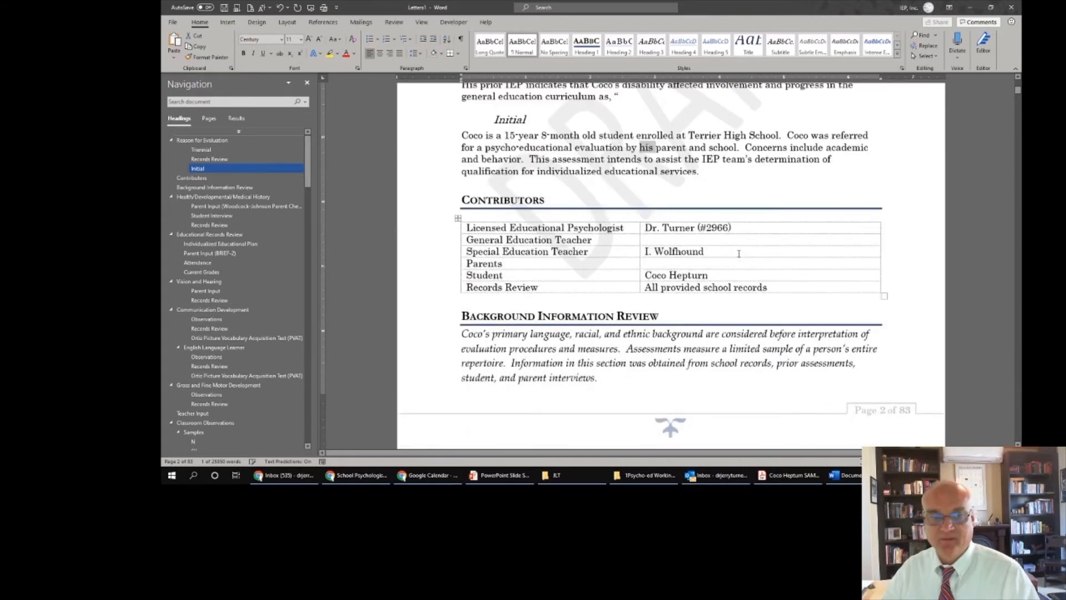
scroll(739, 253, down, 15)
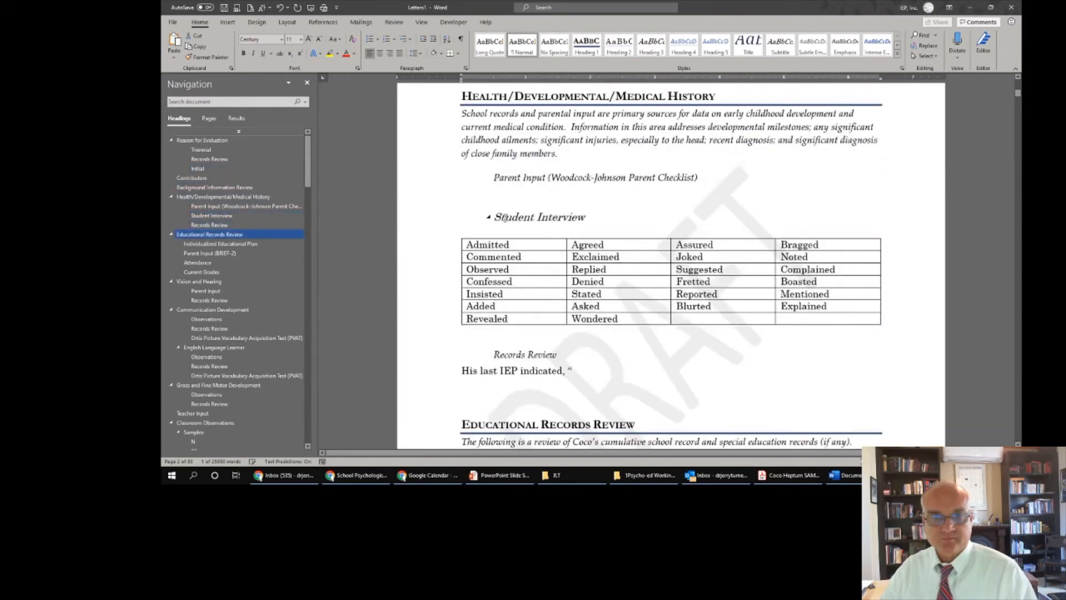
click(507, 192)
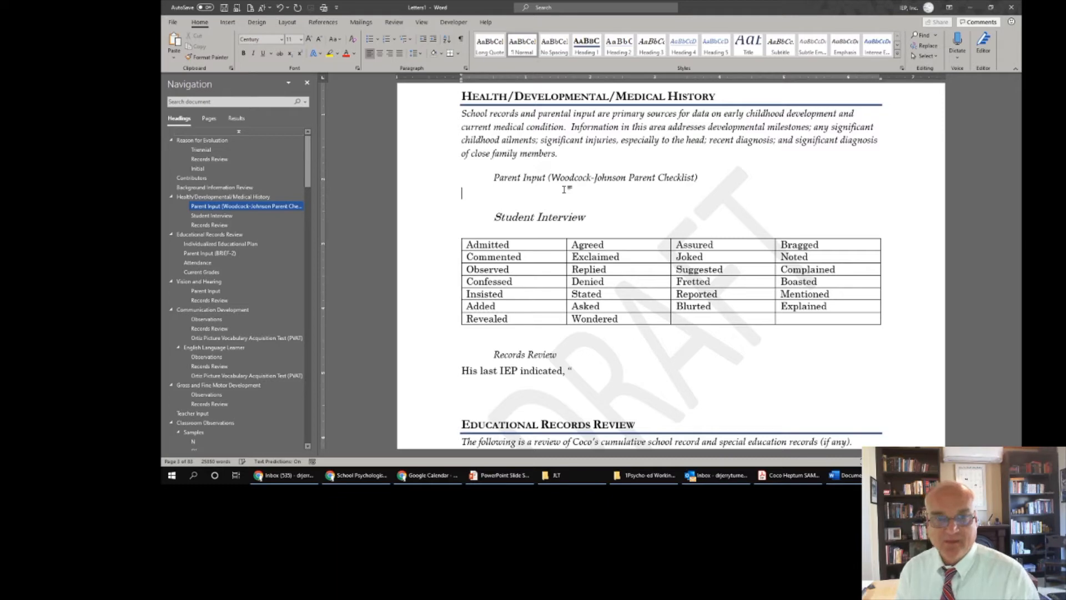
click(504, 229)
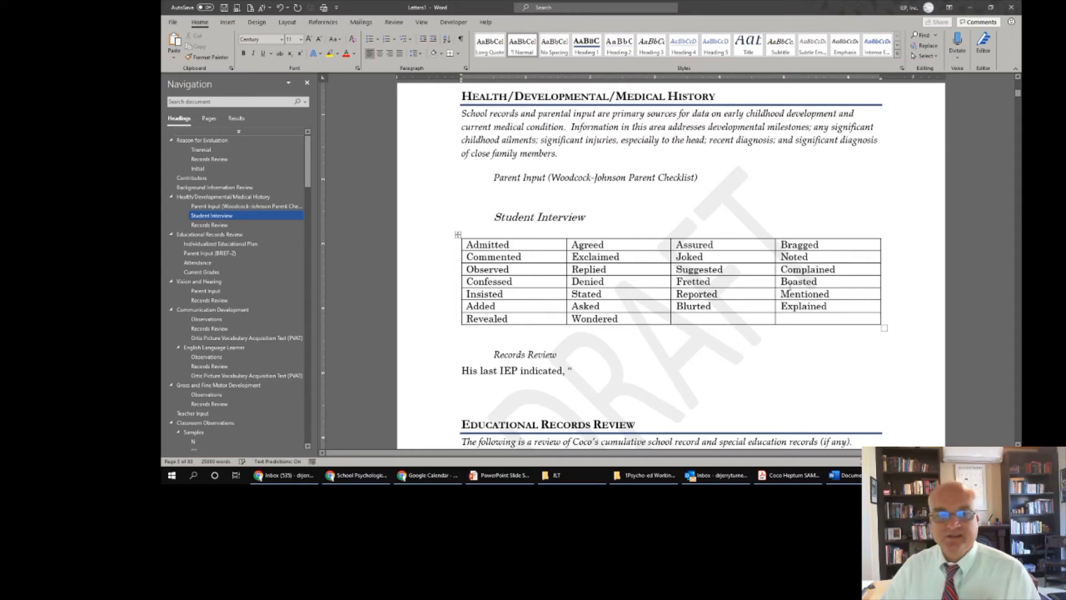
scroll(574, 356, down, 1)
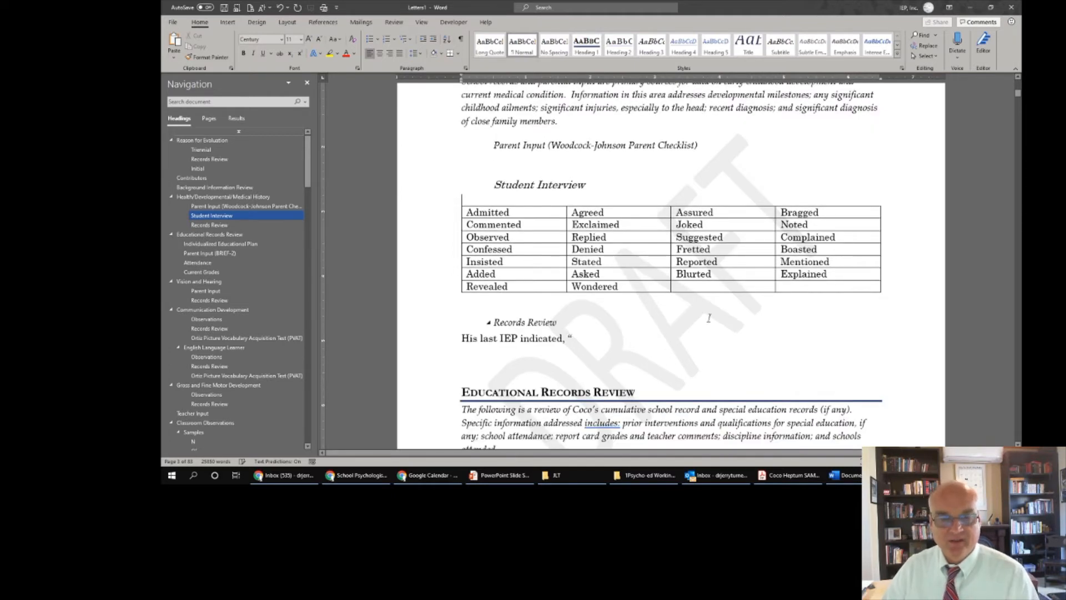
scroll(700, 315, down, 3)
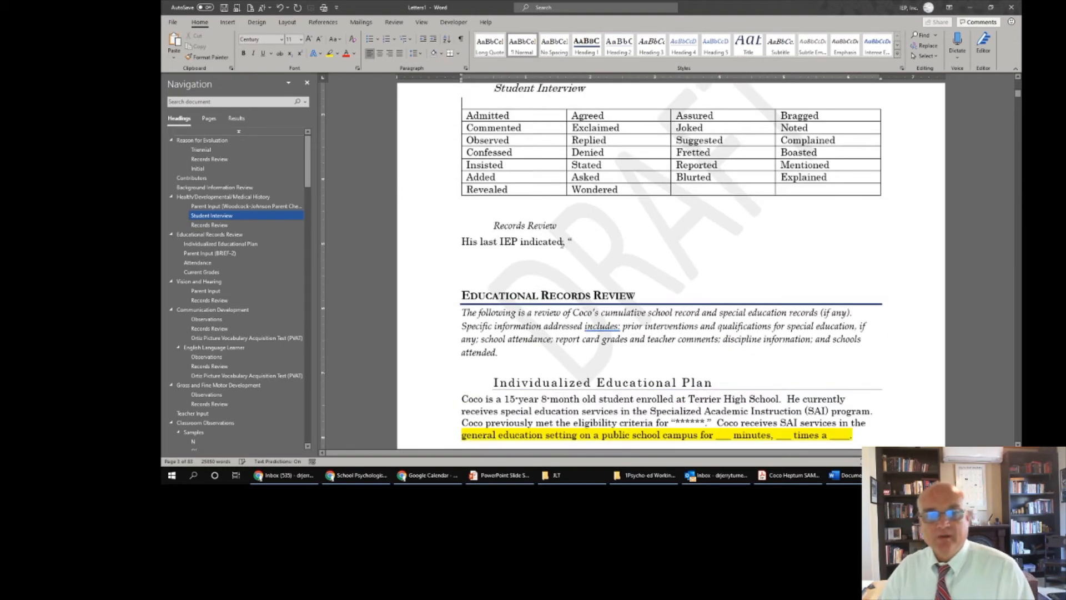
scroll(562, 248, up, 6)
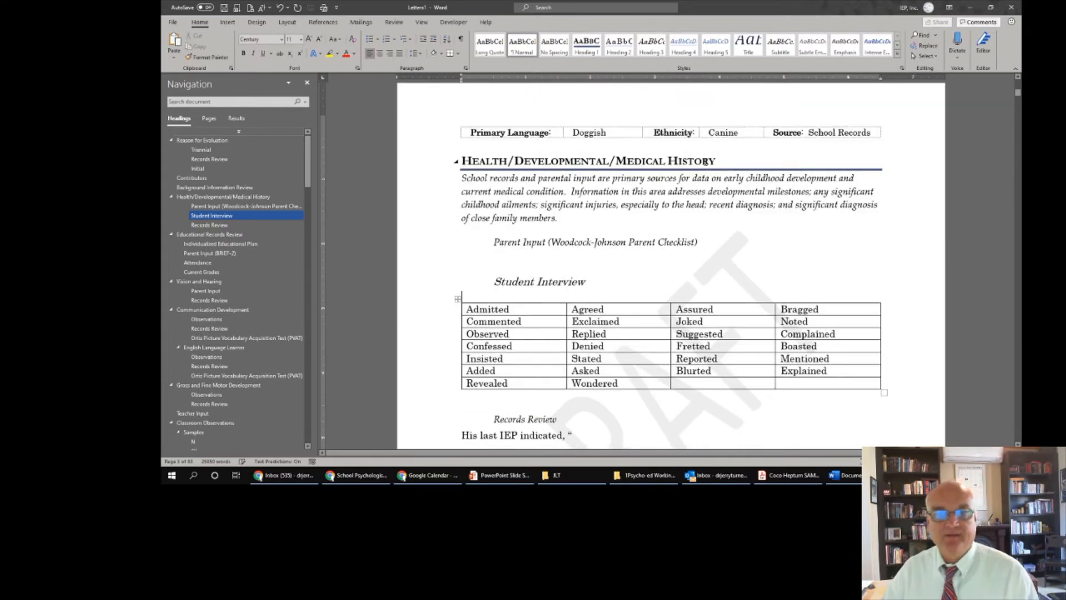
scroll(674, 281, down, 2)
scroll(673, 281, down, 4)
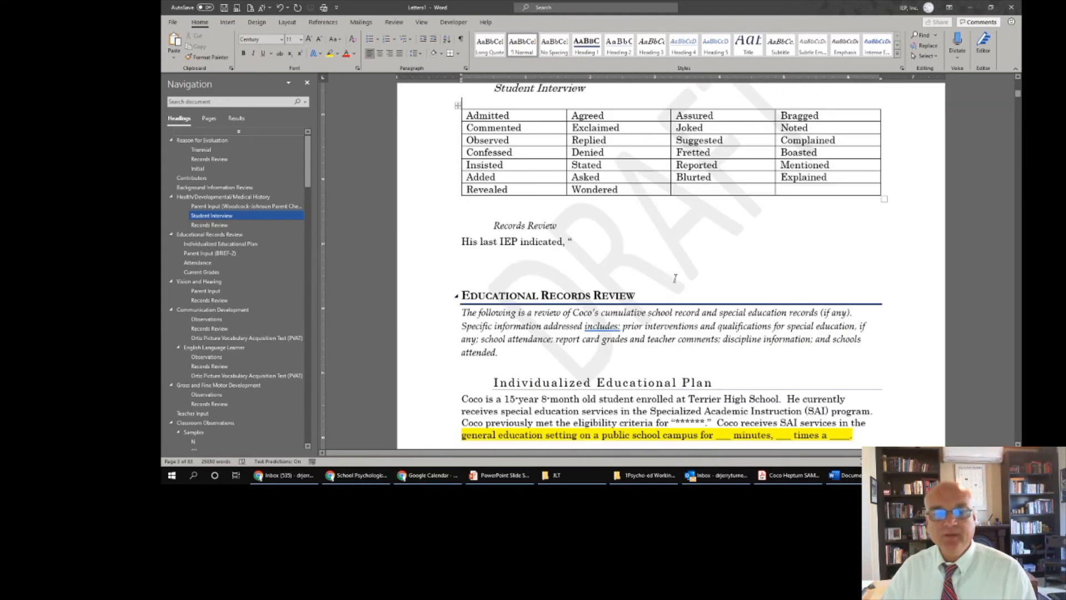
click(586, 243)
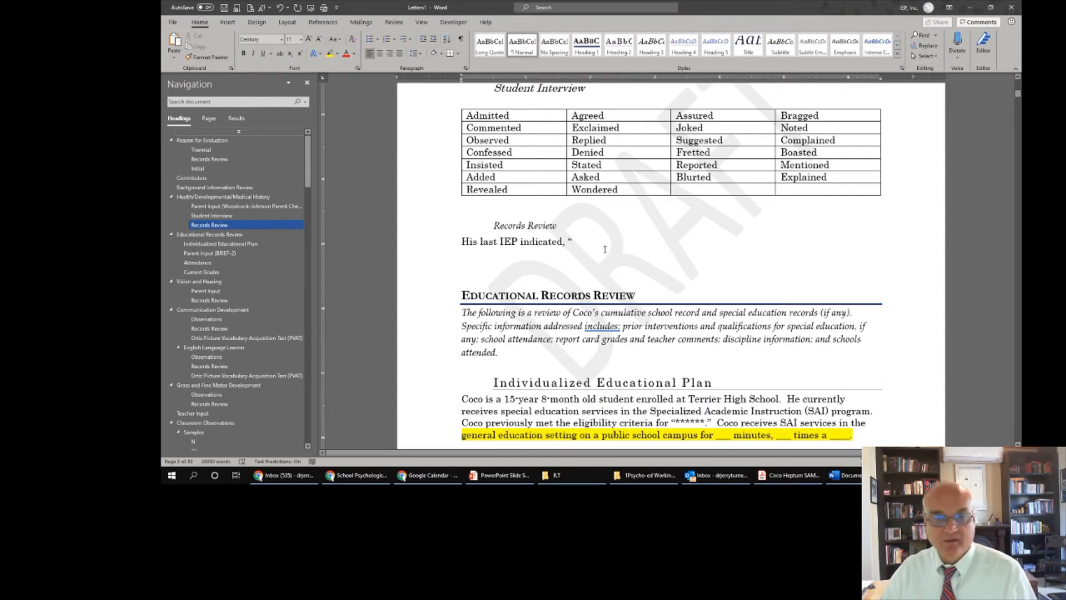
- Go to Attention Processing under Information Processing, showing the Attention Profile chart and the score table averaging 94
scroll(605, 253, down, 2)
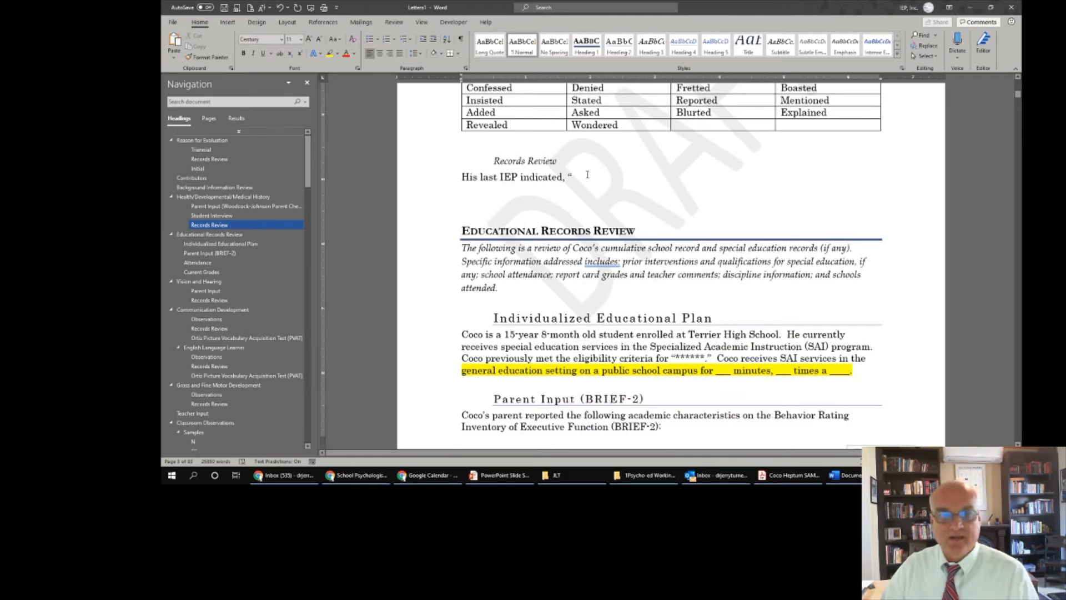
scroll(587, 179, down, 3)
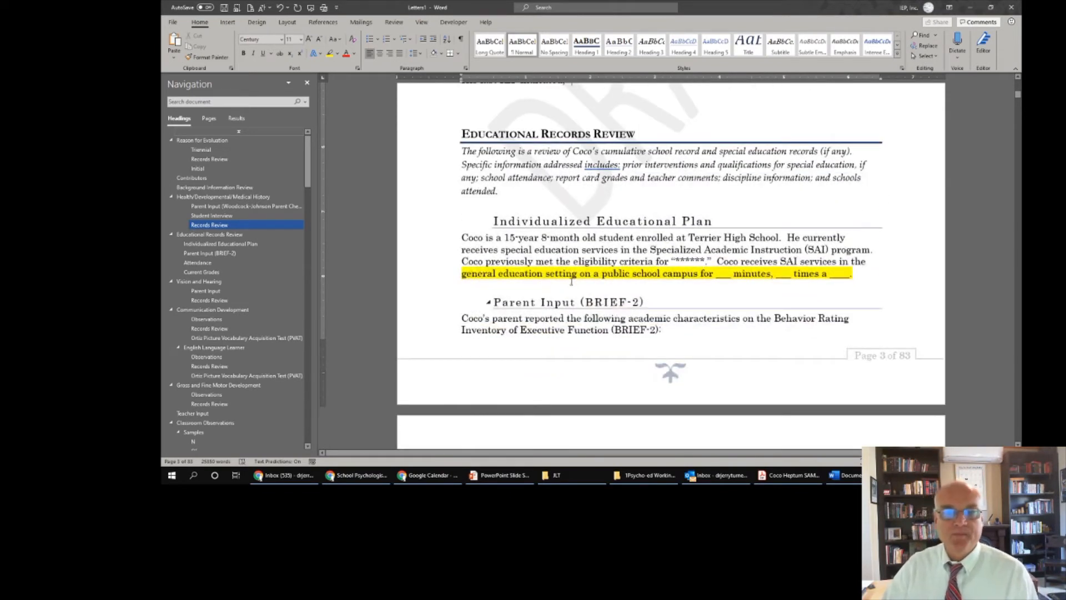
scroll(571, 284, down, 8)
scroll(571, 284, down, 6)
scroll(571, 284, up, 5)
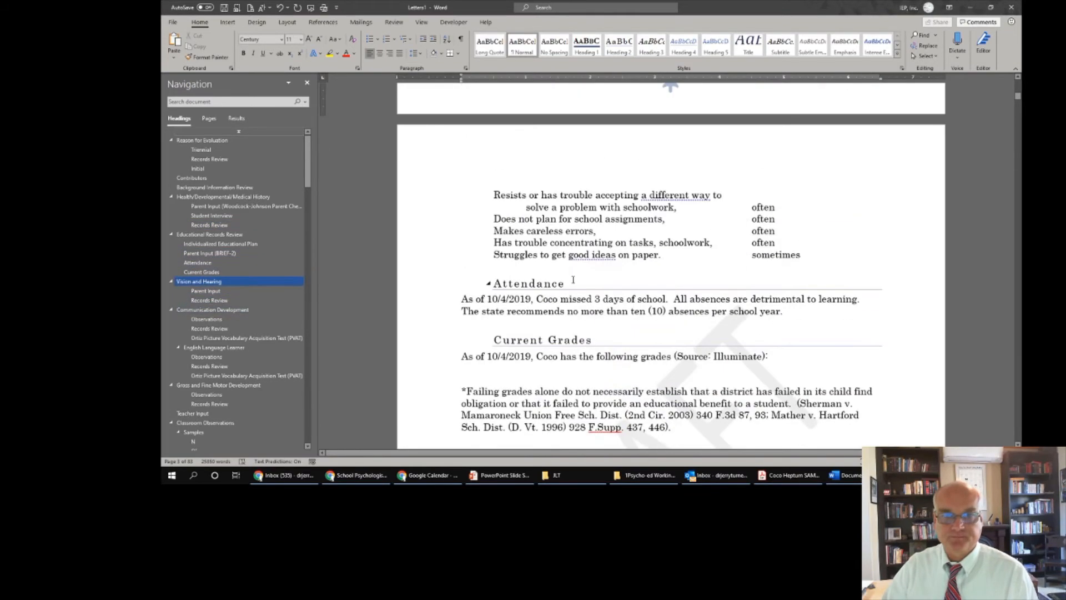
scroll(569, 261, up, 3)
scroll(568, 237, up, 2)
scroll(568, 237, down, 8)
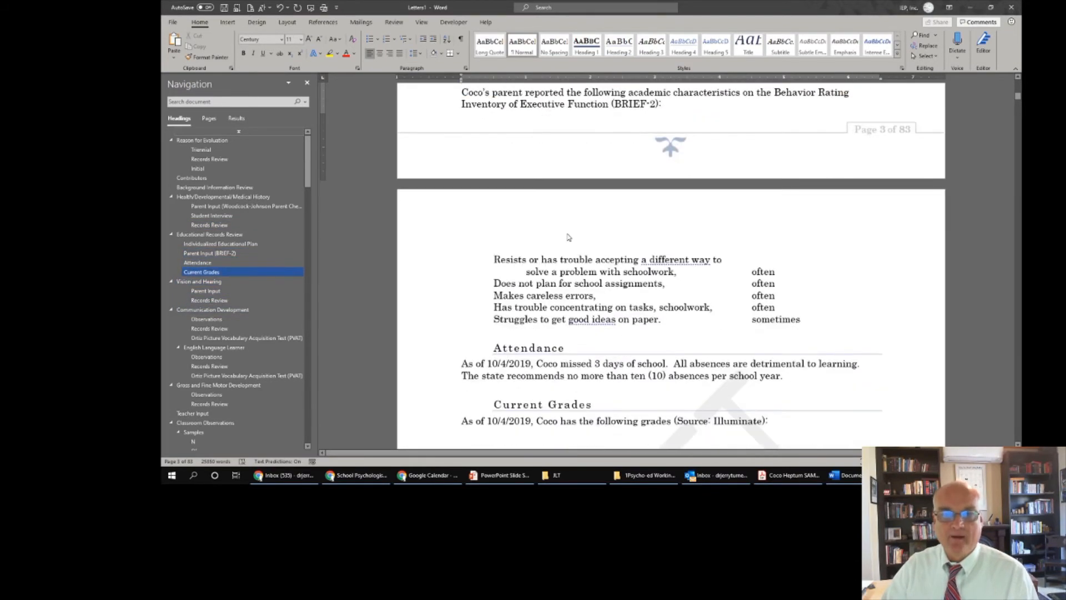
scroll(270, 338, down, 6)
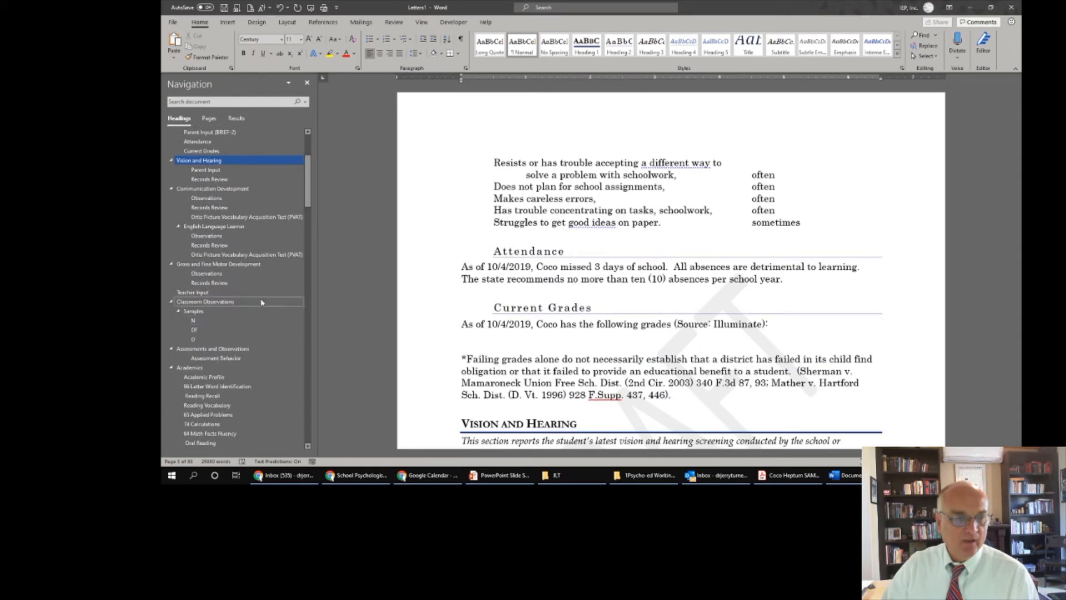
scroll(258, 307, down, 1)
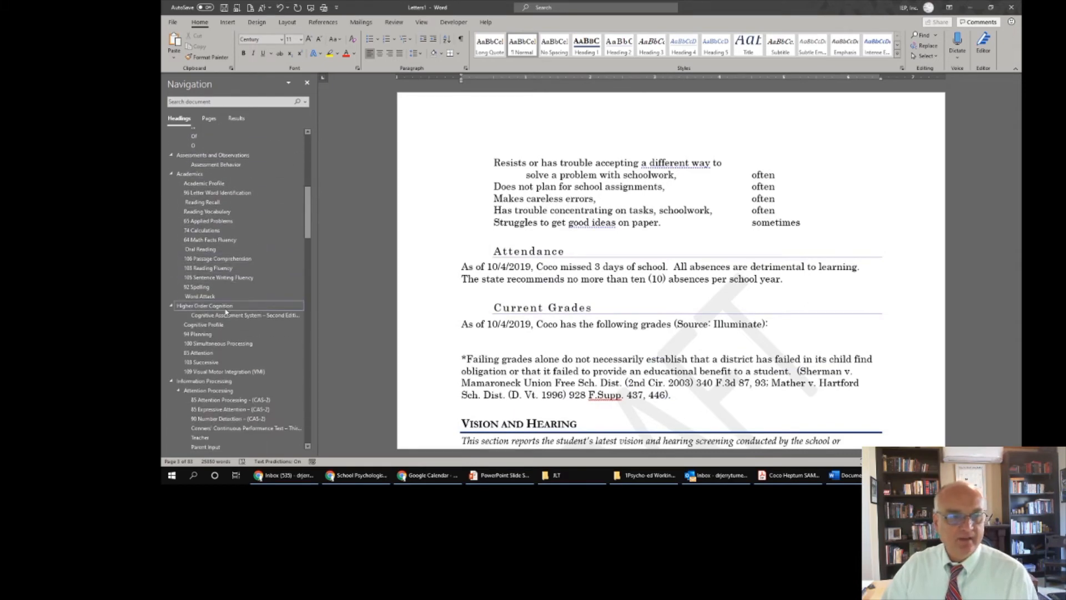
click(227, 389)
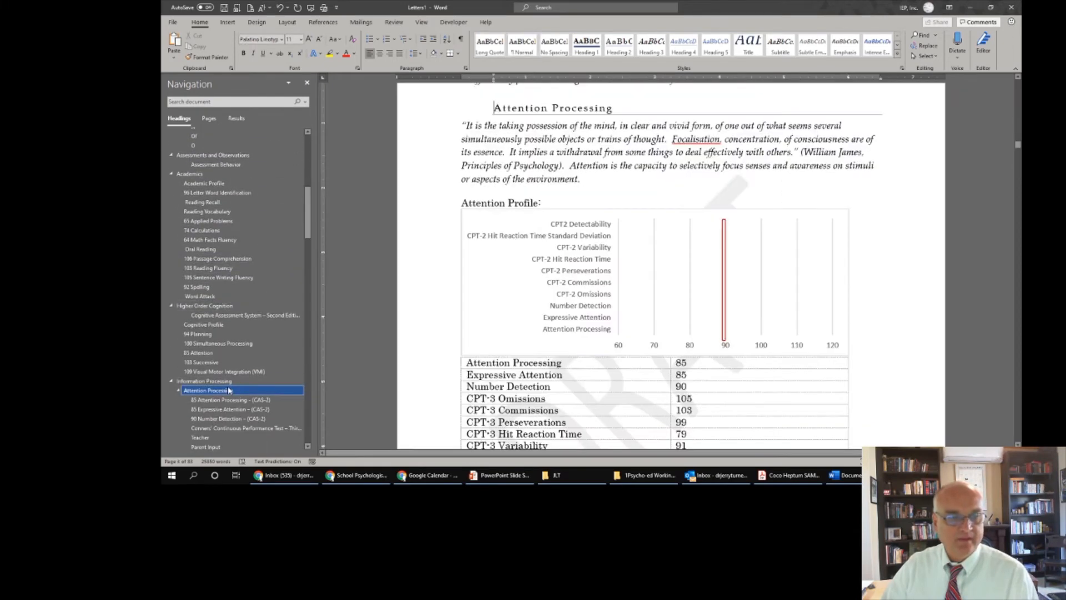
scroll(638, 272, down, 2)
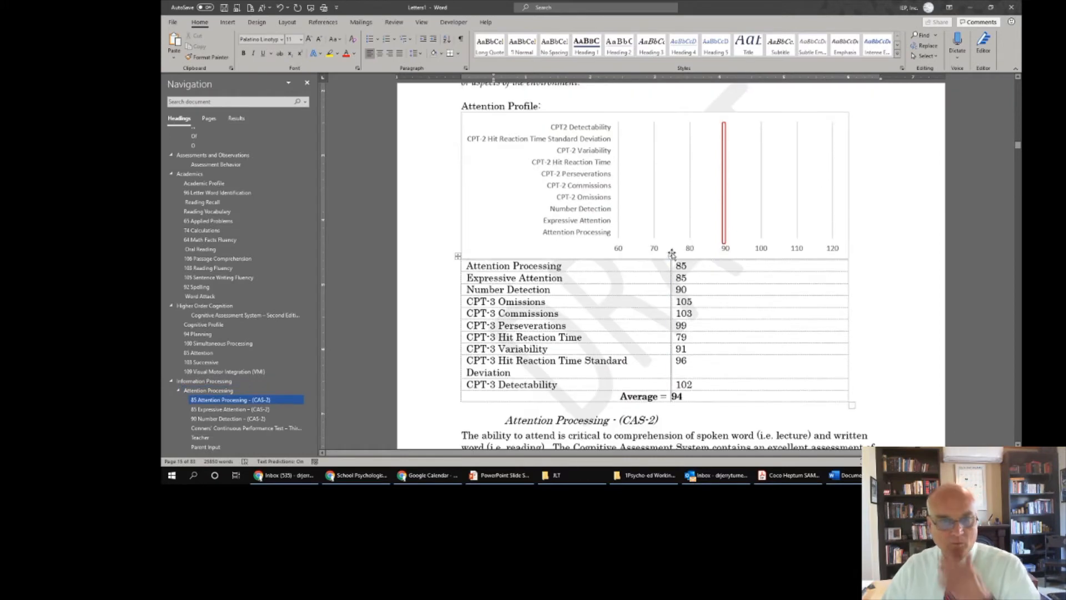
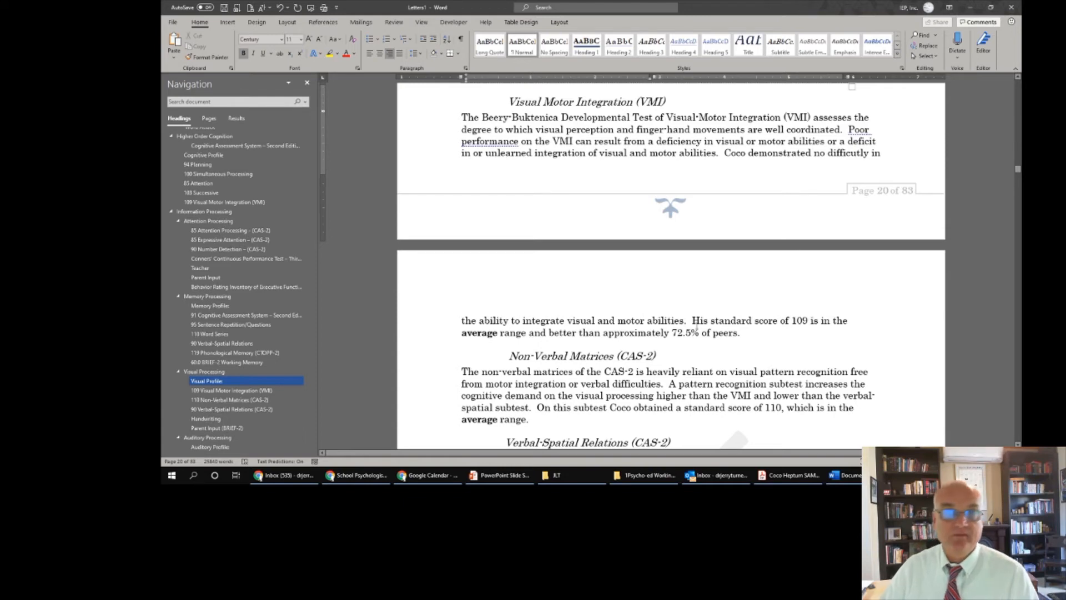
- Jump to the report's Area(s) of Disability section, down to Impact of Disability and the signature block
scroll(702, 332, down, 2)
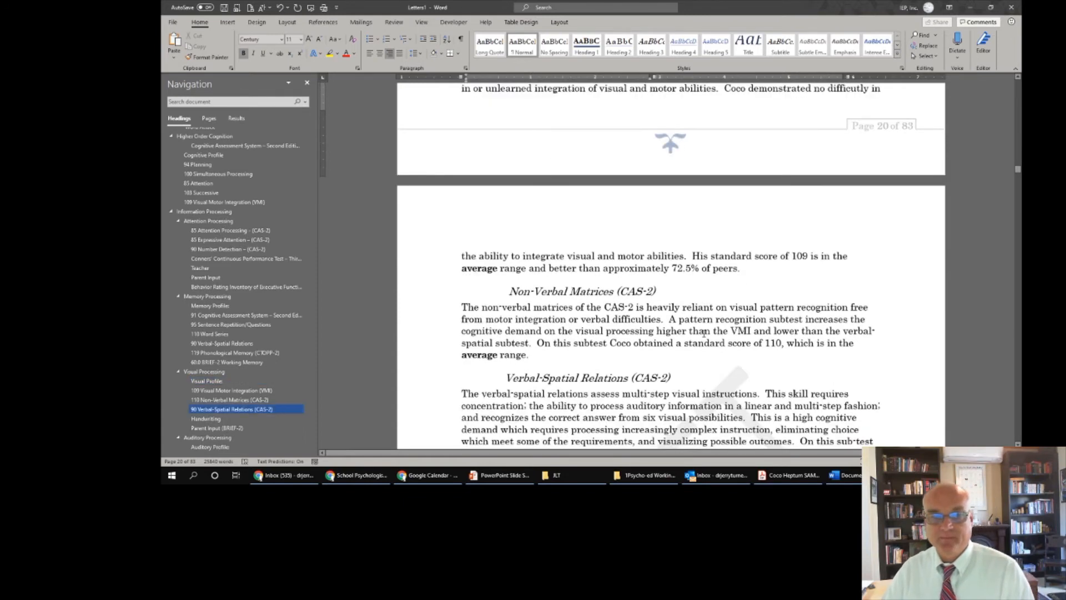
scroll(704, 332, down, 3)
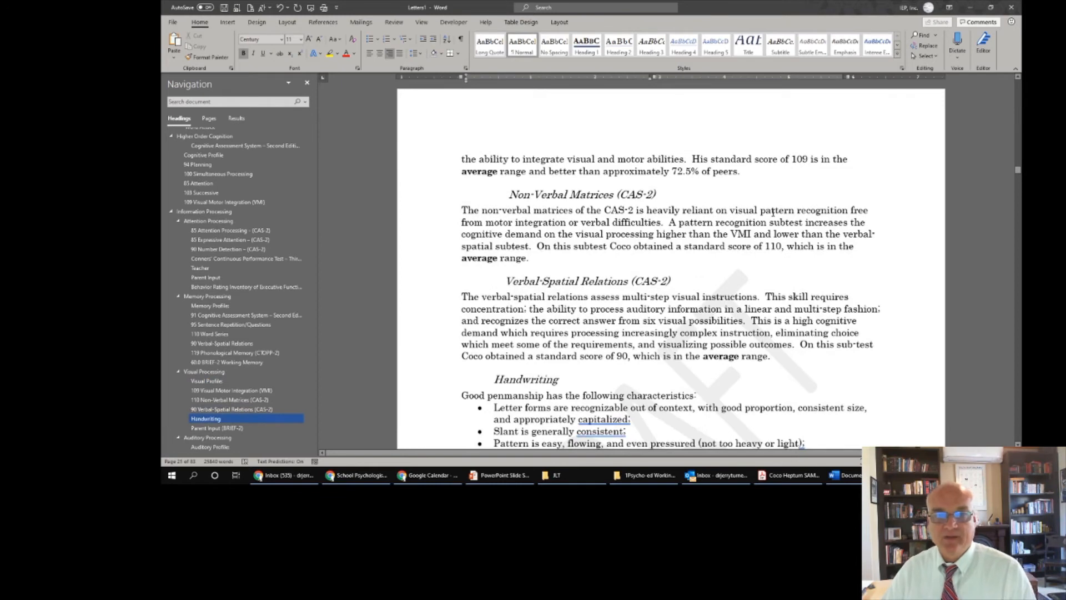
scroll(516, 262, down, 2)
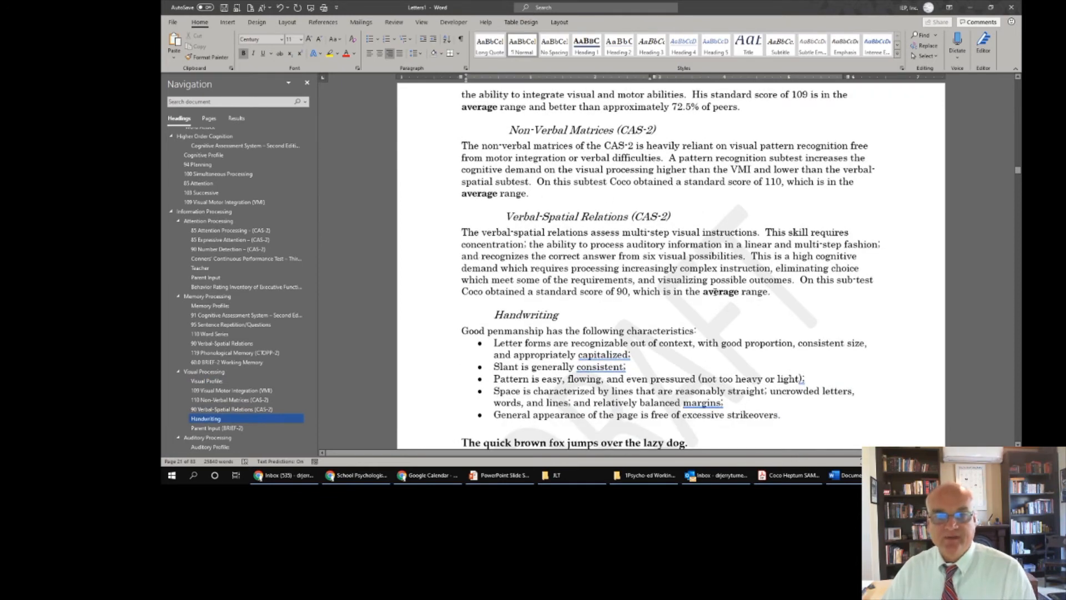
scroll(729, 281, down, 4)
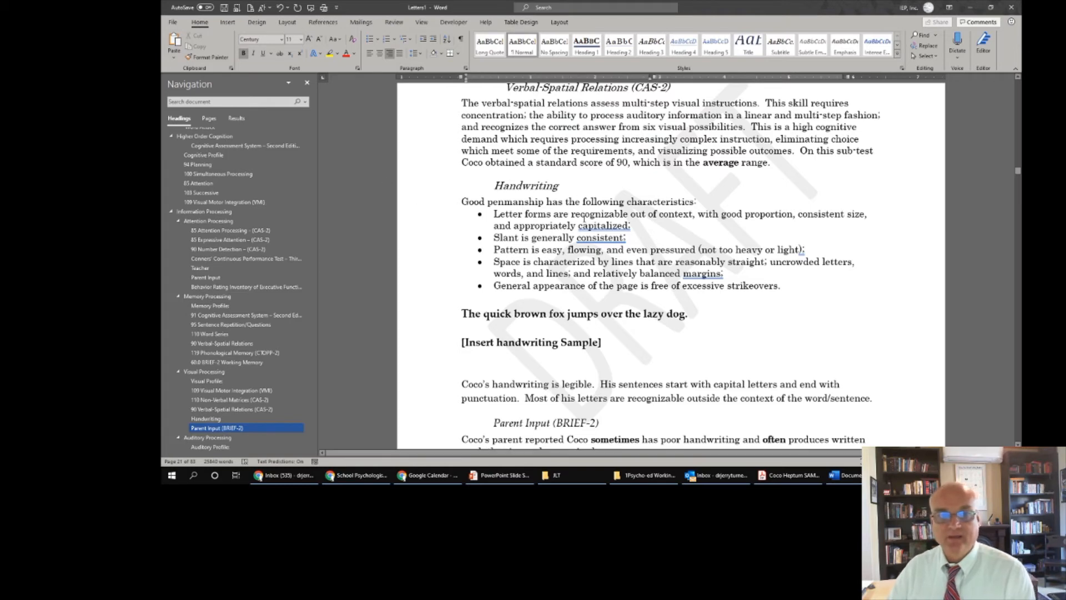
scroll(634, 274, down, 3)
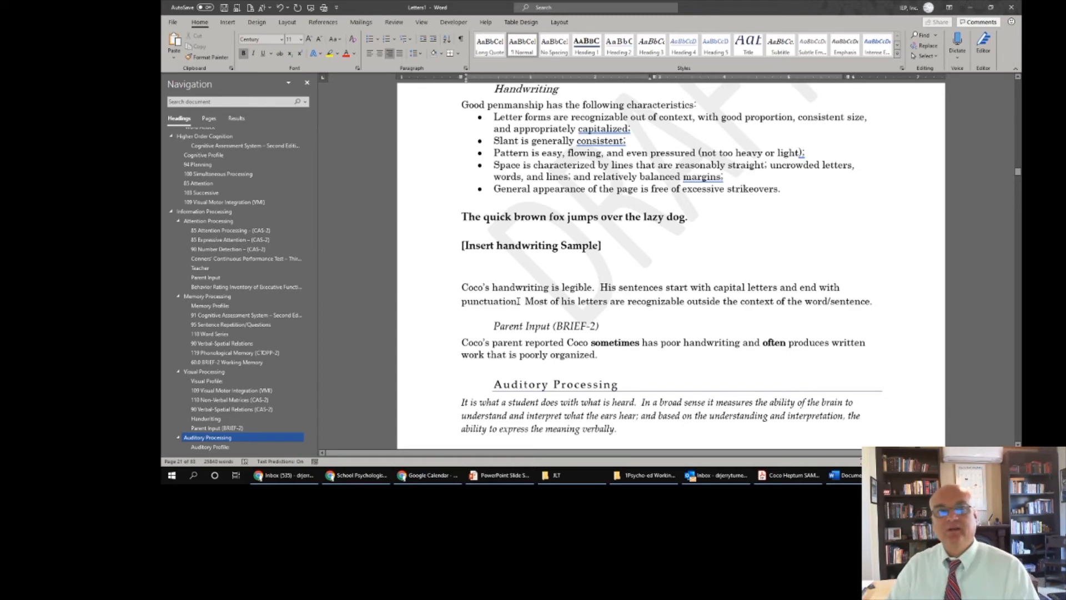
scroll(527, 305, down, 15)
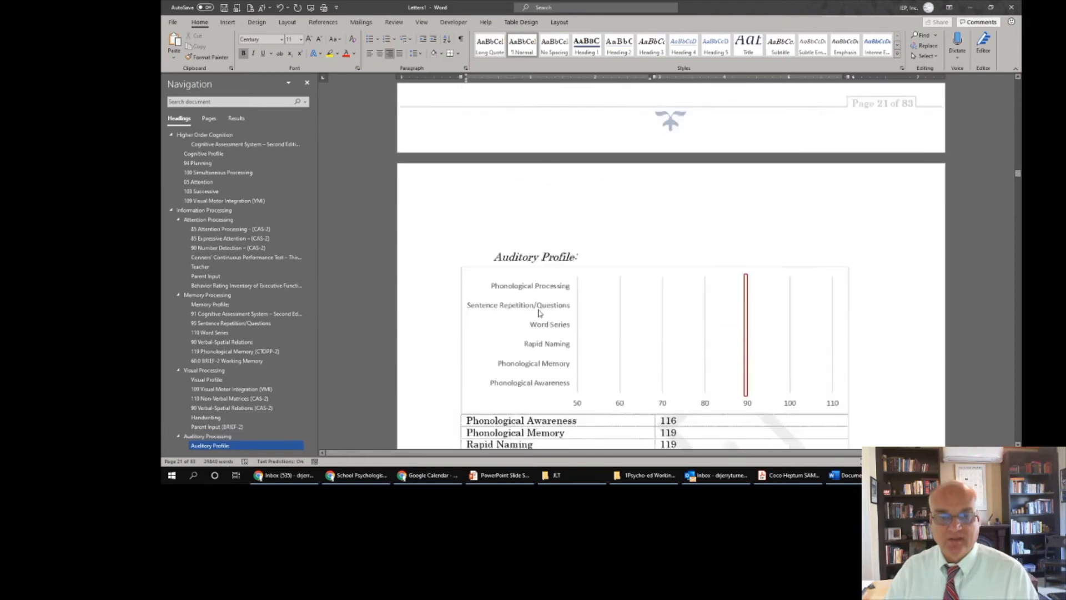
scroll(540, 314, down, 15)
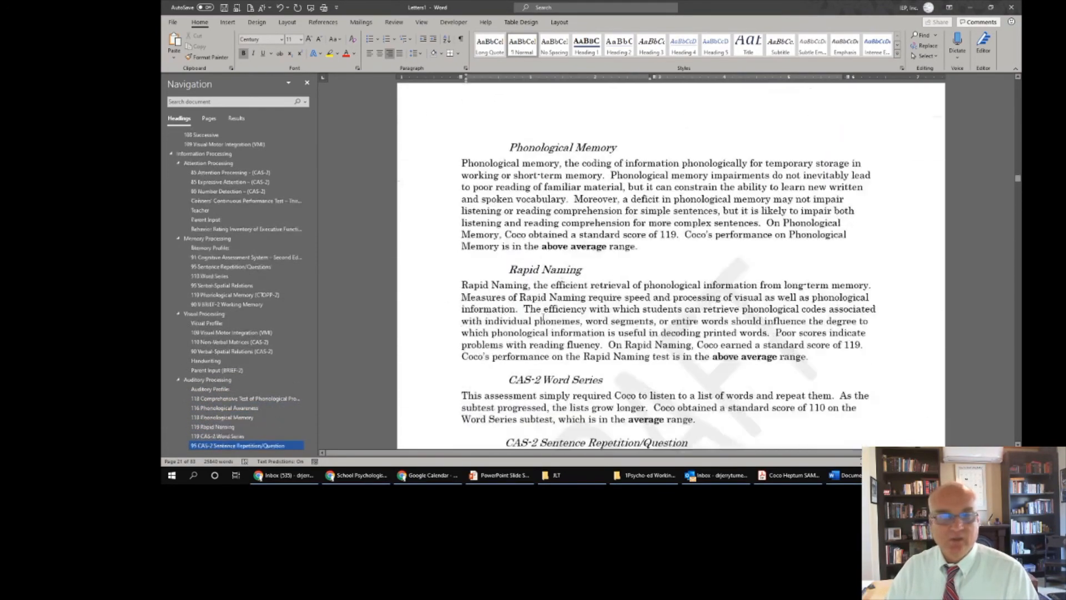
drag(307, 250, 304, 404)
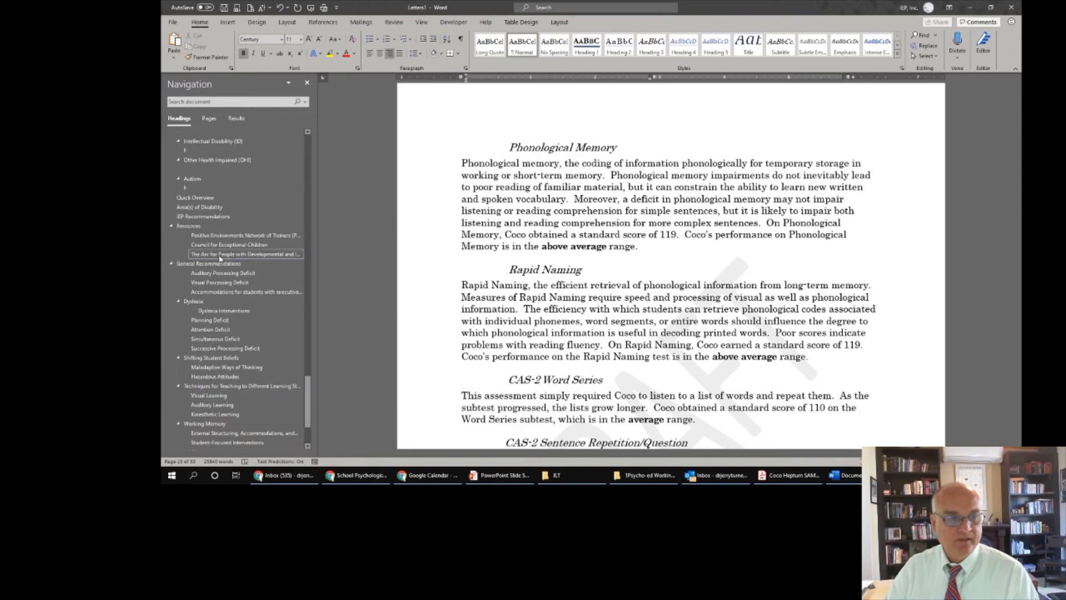
click(211, 207)
scroll(670, 281, down, 3)
scroll(670, 281, down, 2)
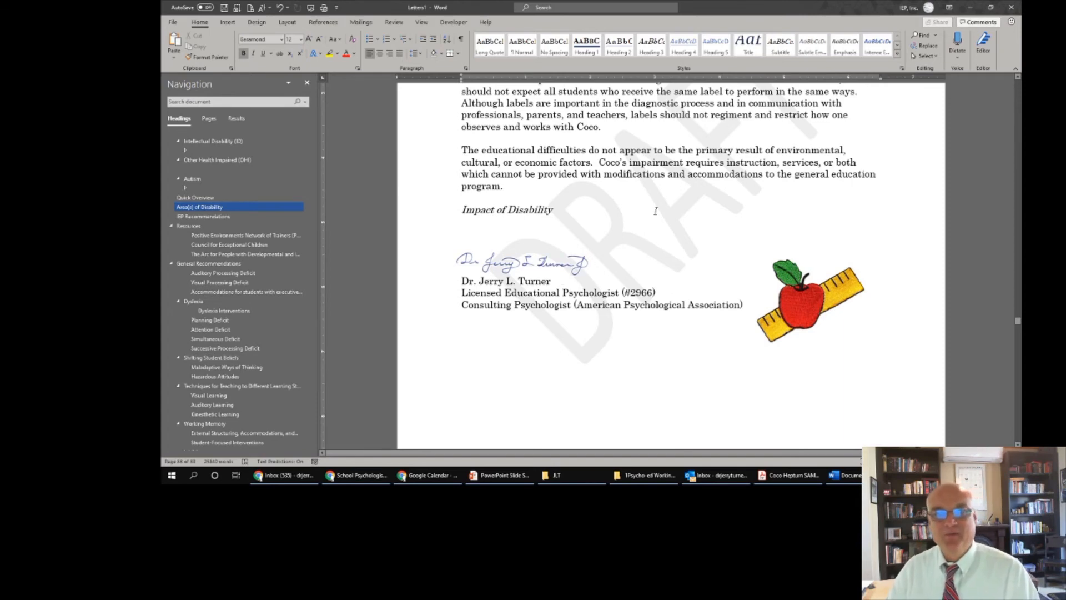
click(259, 26)
click(906, 57)
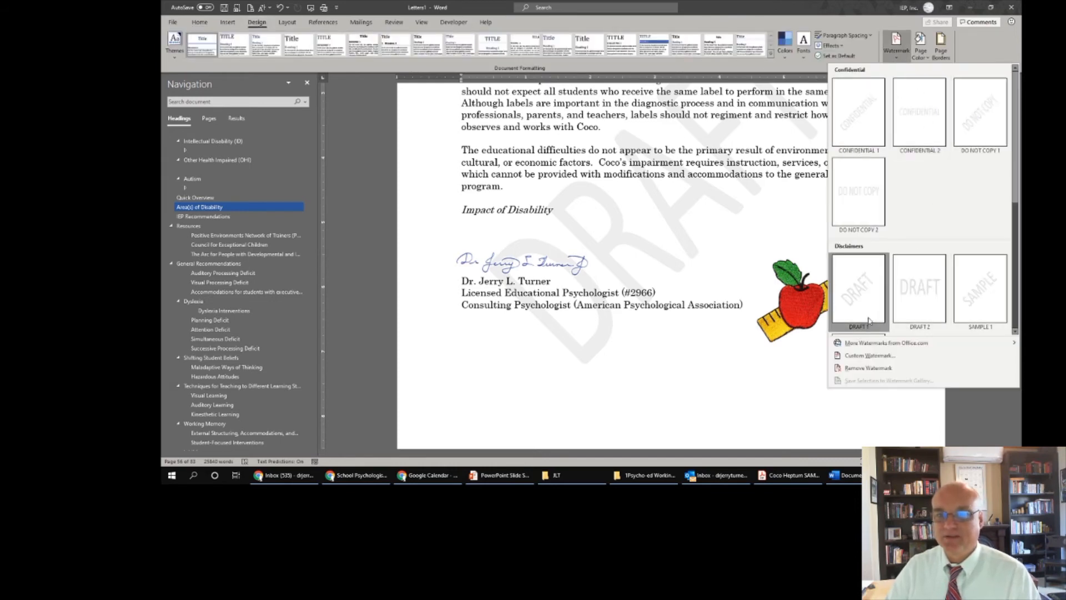
click(839, 345)
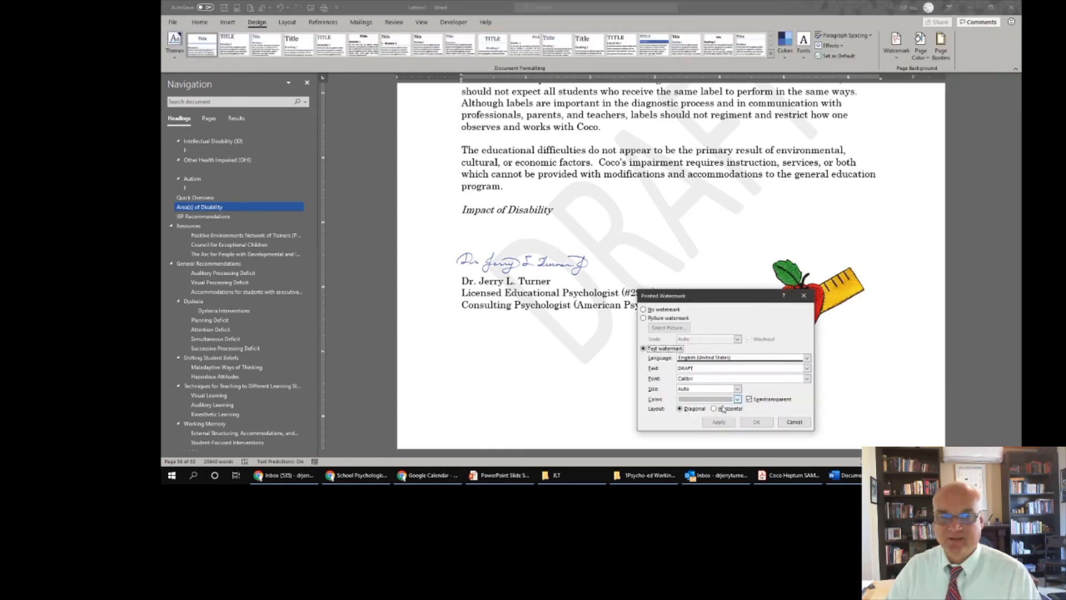
click(795, 422)
scroll(743, 207, up, 6)
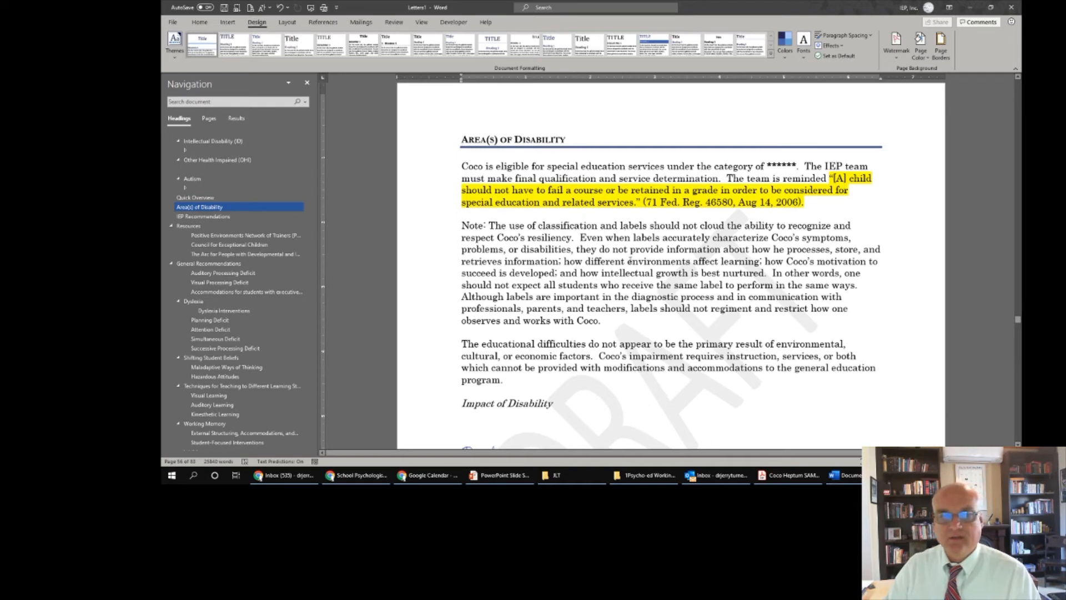
scroll(629, 261, down, 2)
scroll(630, 260, down, 1)
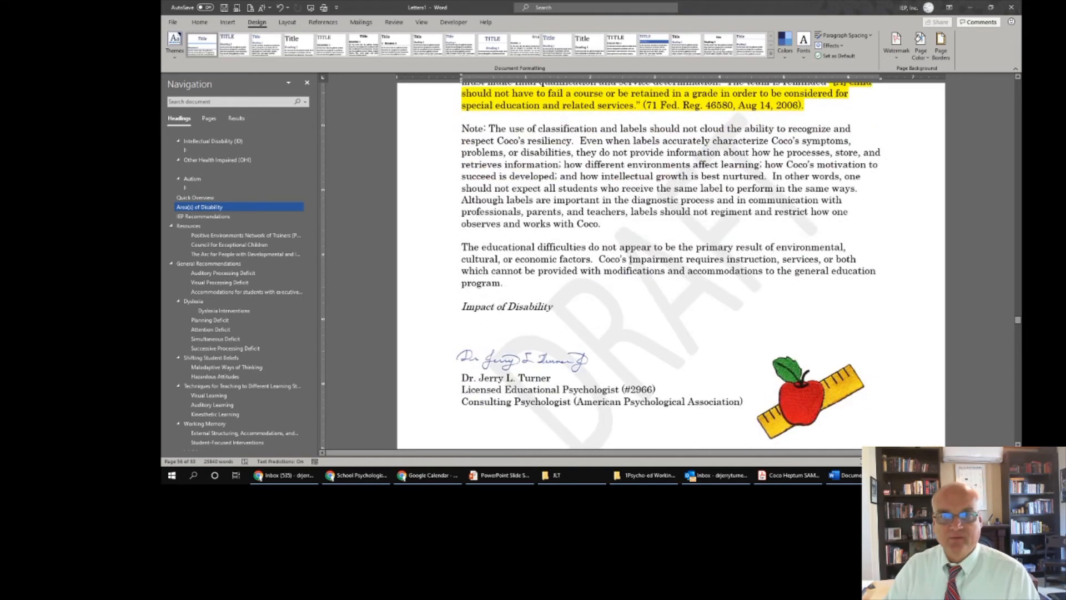
scroll(630, 261, up, 1)
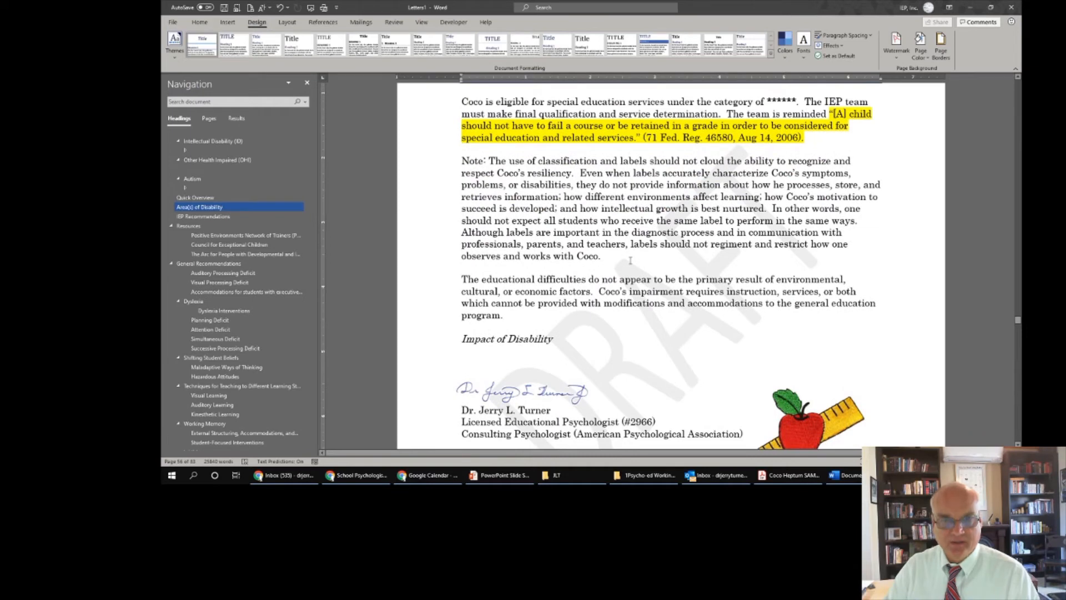
scroll(630, 261, down, 1)
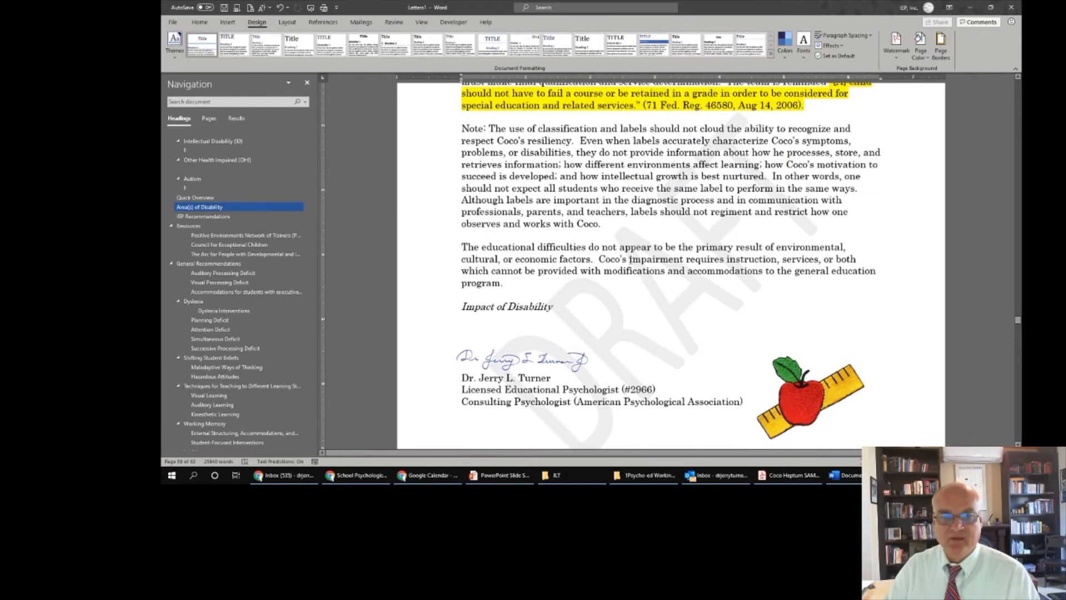
click(471, 318)
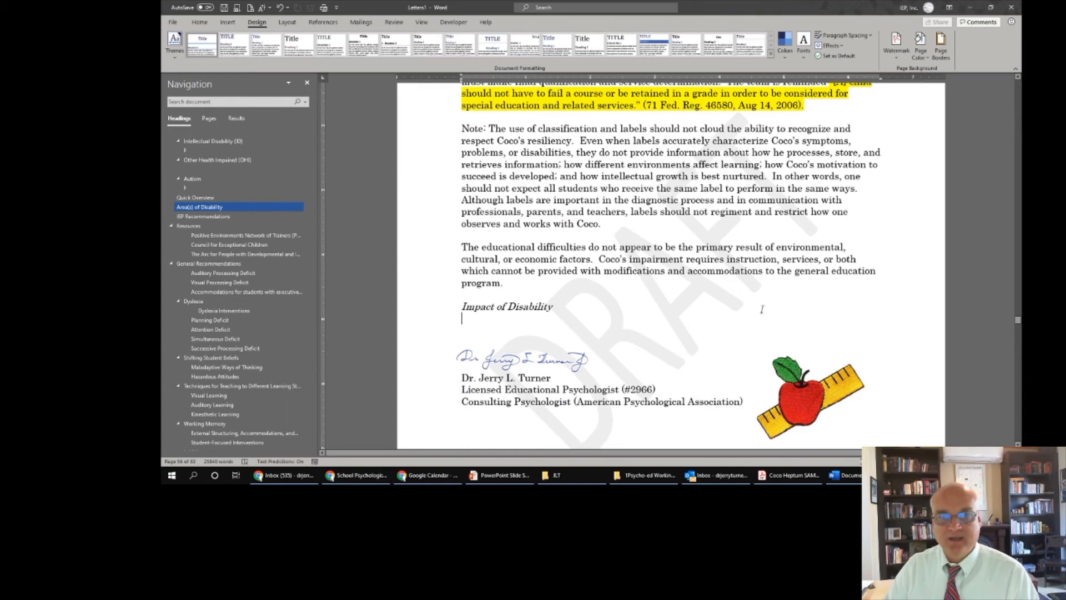
scroll(763, 308, up, 3)
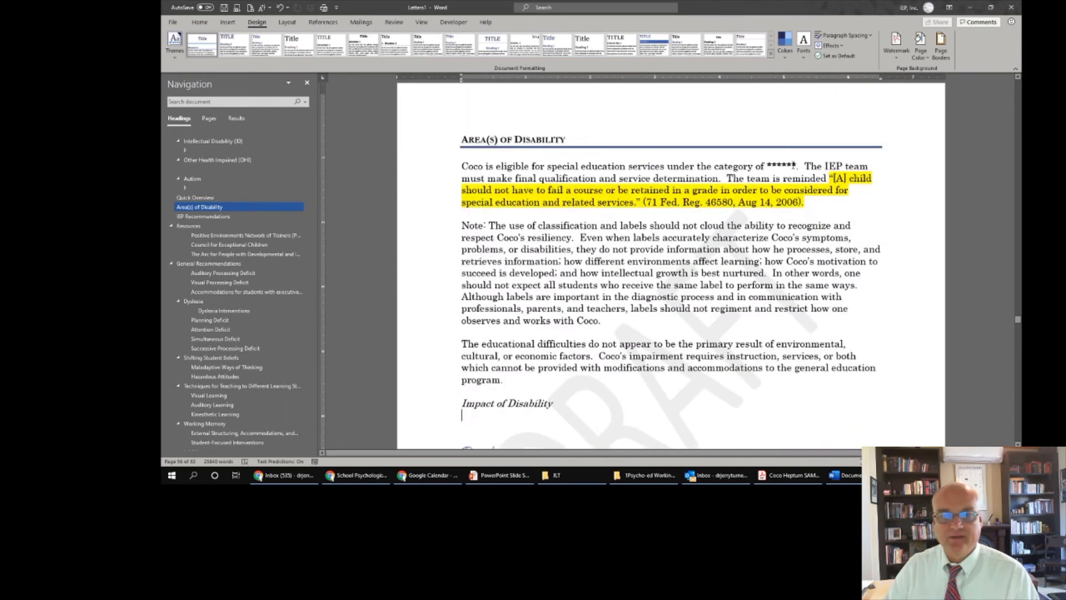
scroll(296, 220, down, 10)
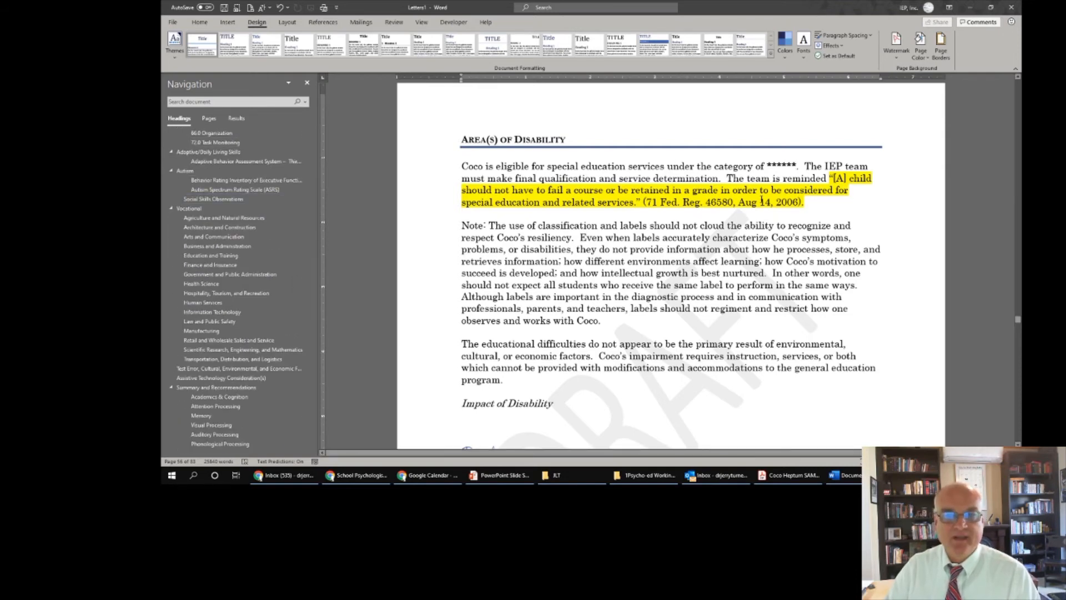
scroll(659, 316, down, 1)
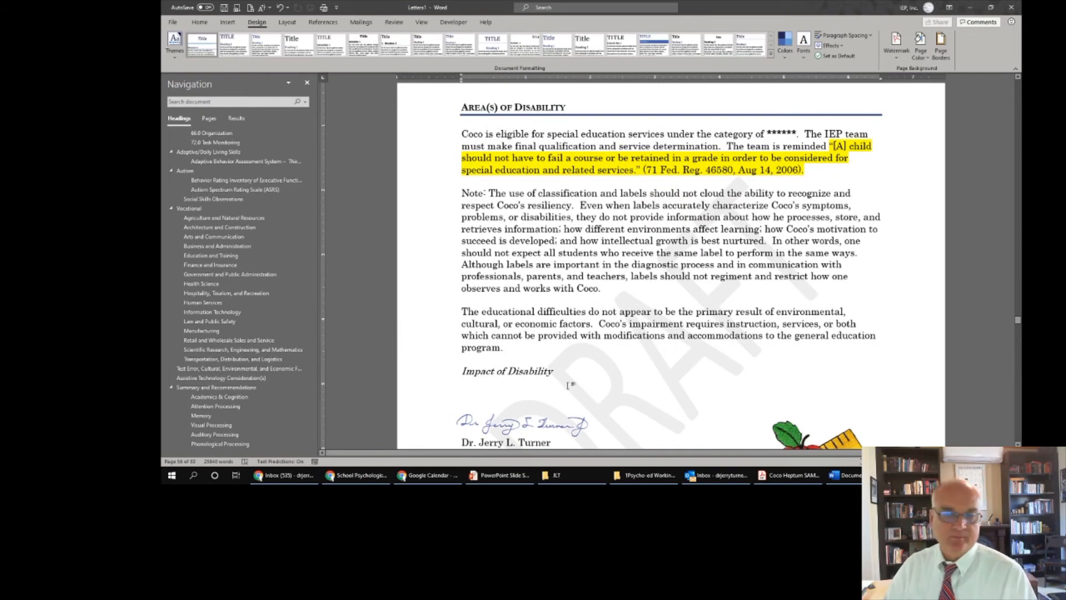
scroll(566, 384, down, 15)
scroll(572, 384, down, 3)
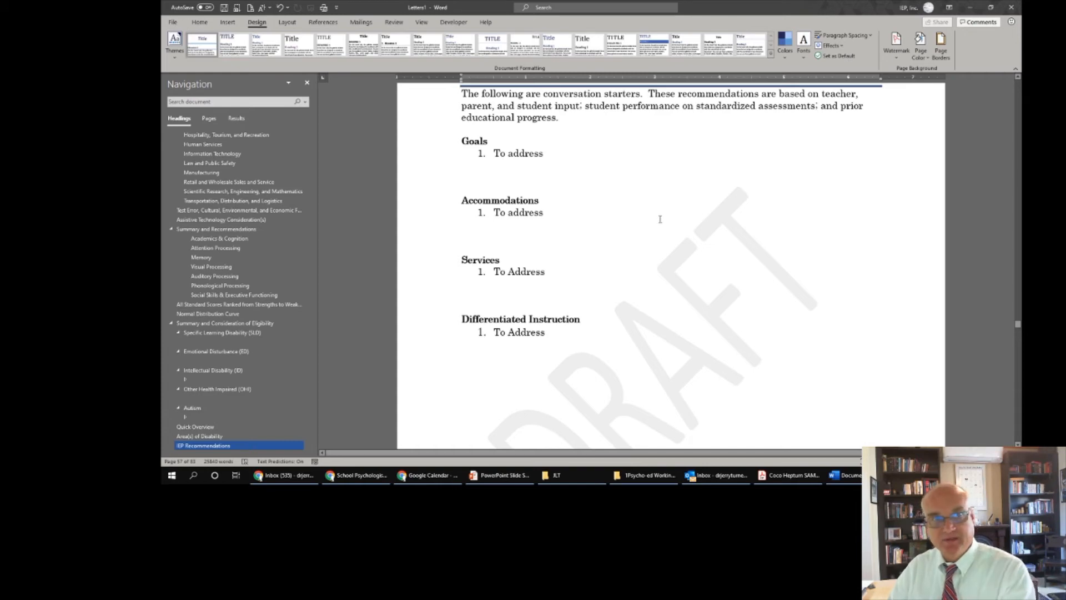
- Switch to the Document1 report template and review its merge recipient list
click(362, 24)
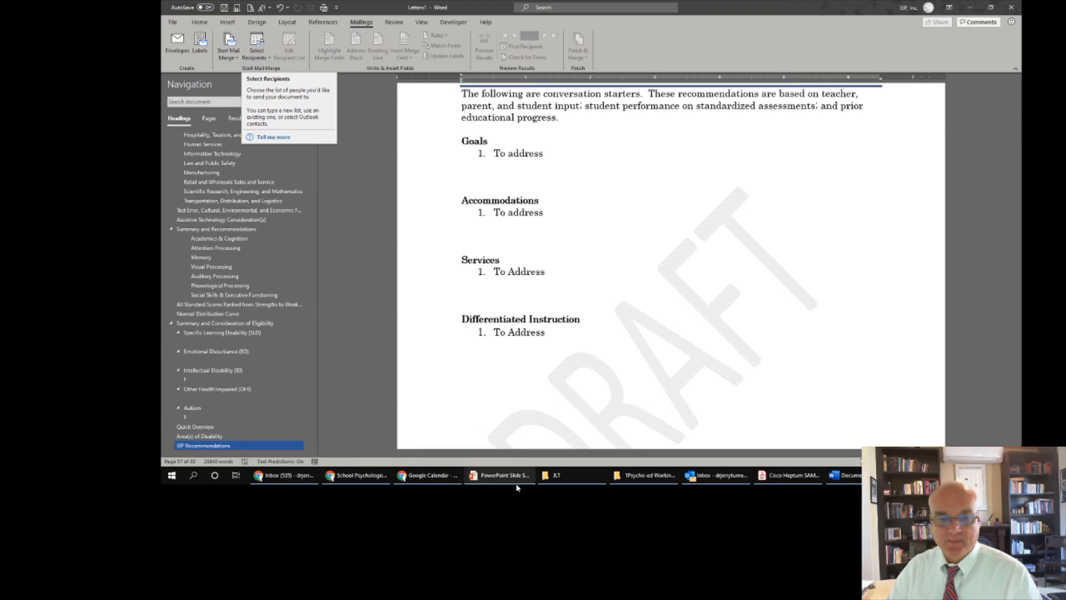
click(844, 476)
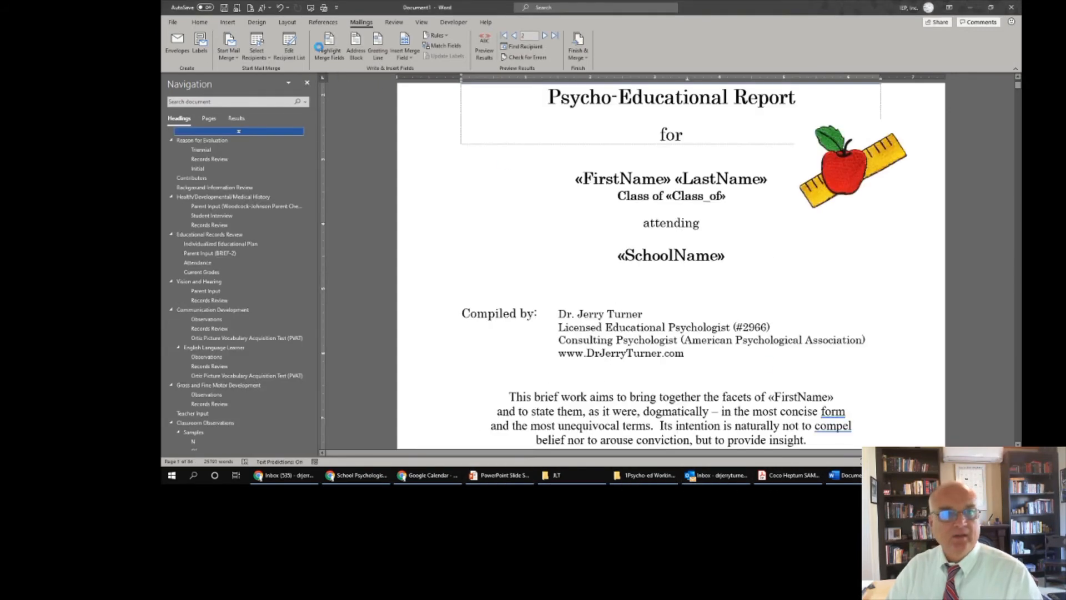
click(262, 59)
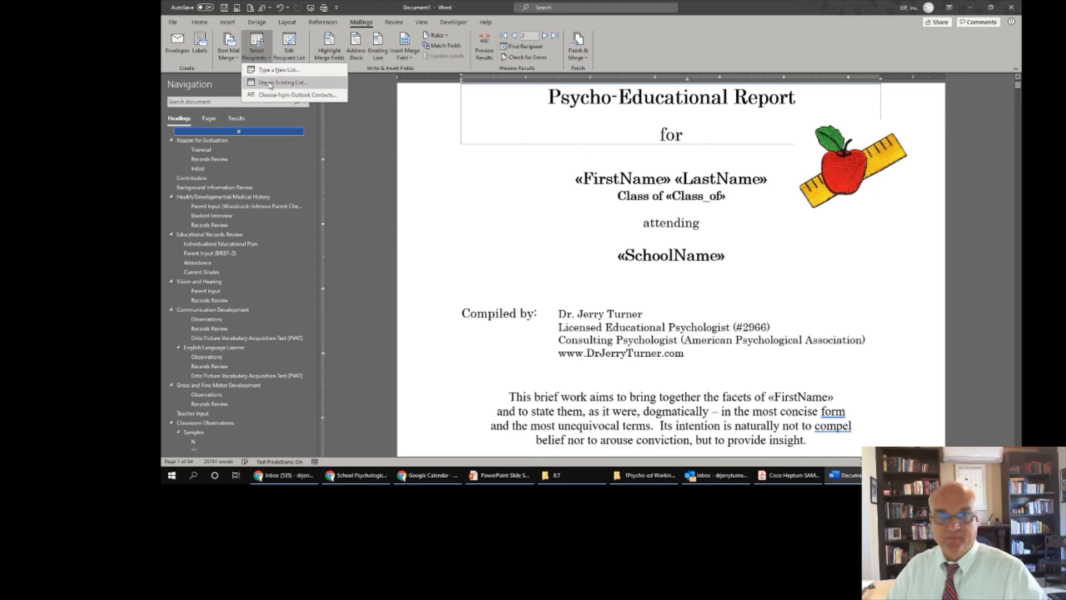
click(289, 48)
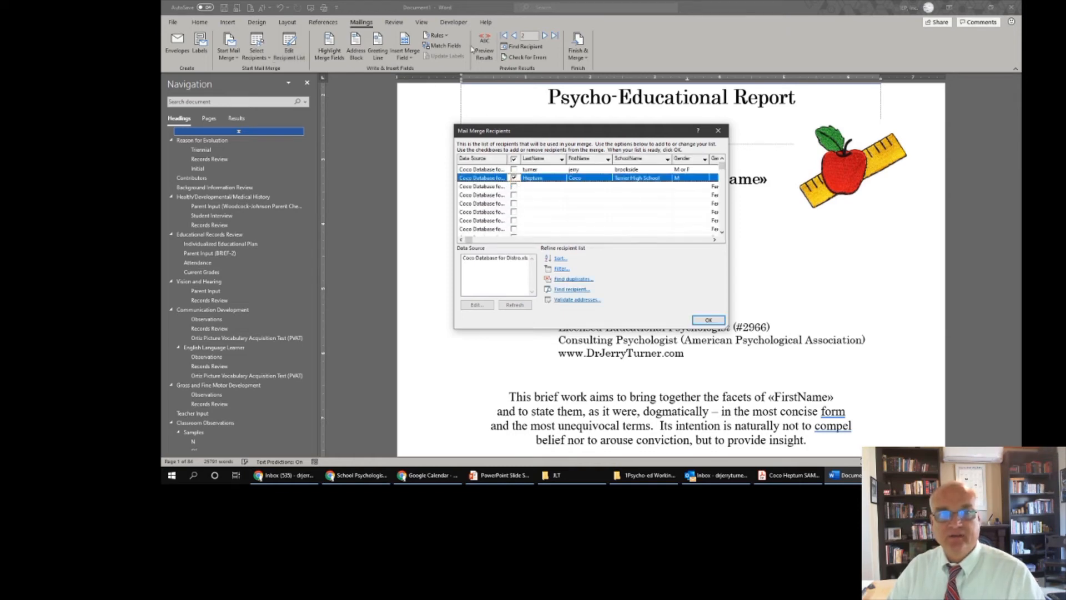
click(716, 322)
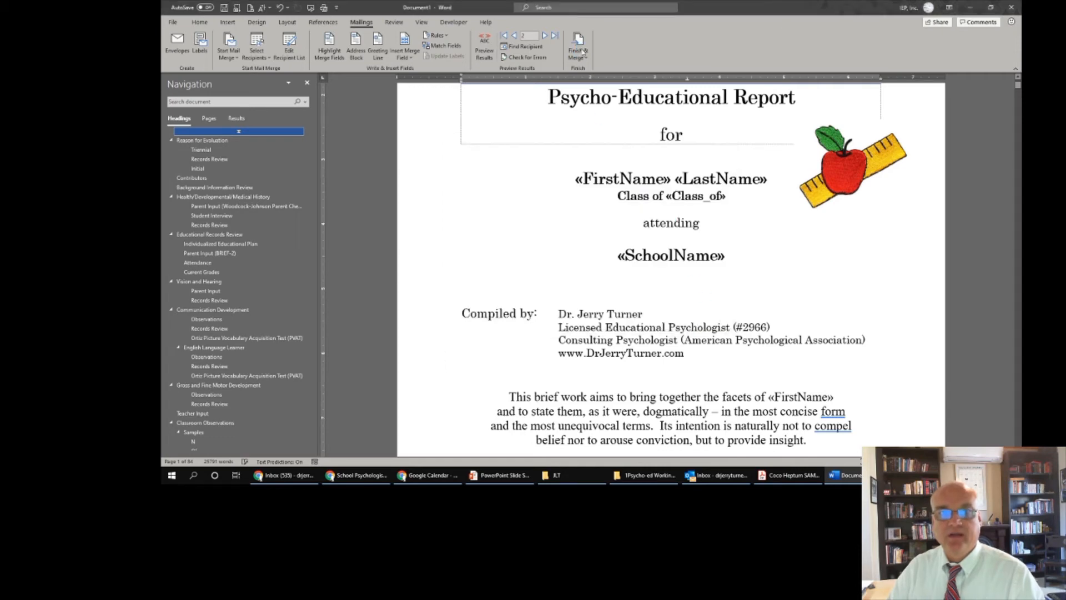
- Review the Finish & Merge choices: edit individual documents, print, or send as e-mail
click(579, 49)
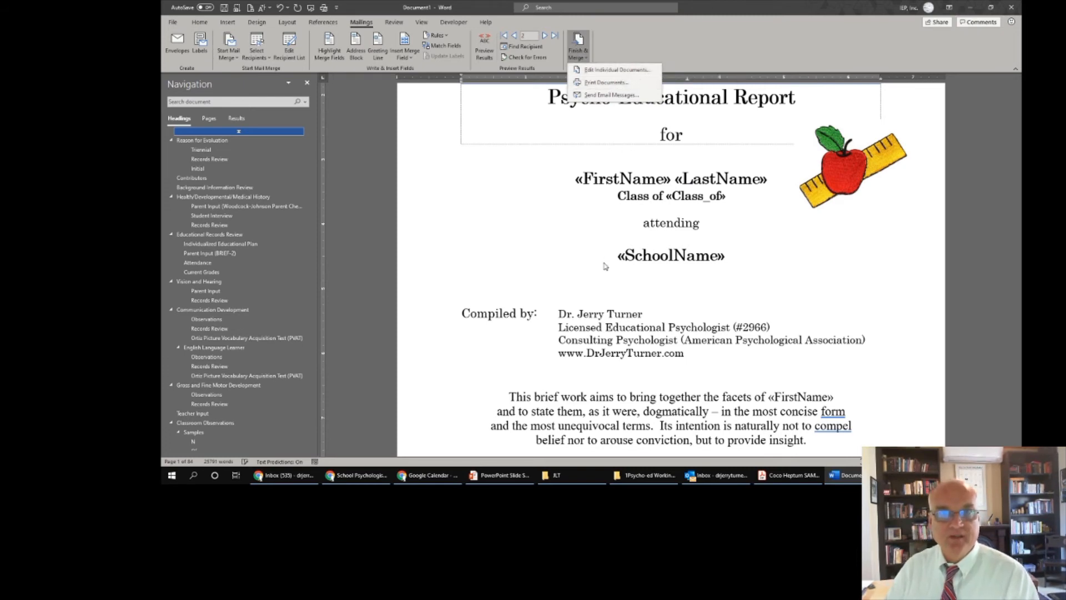
scroll(604, 262, down, 15)
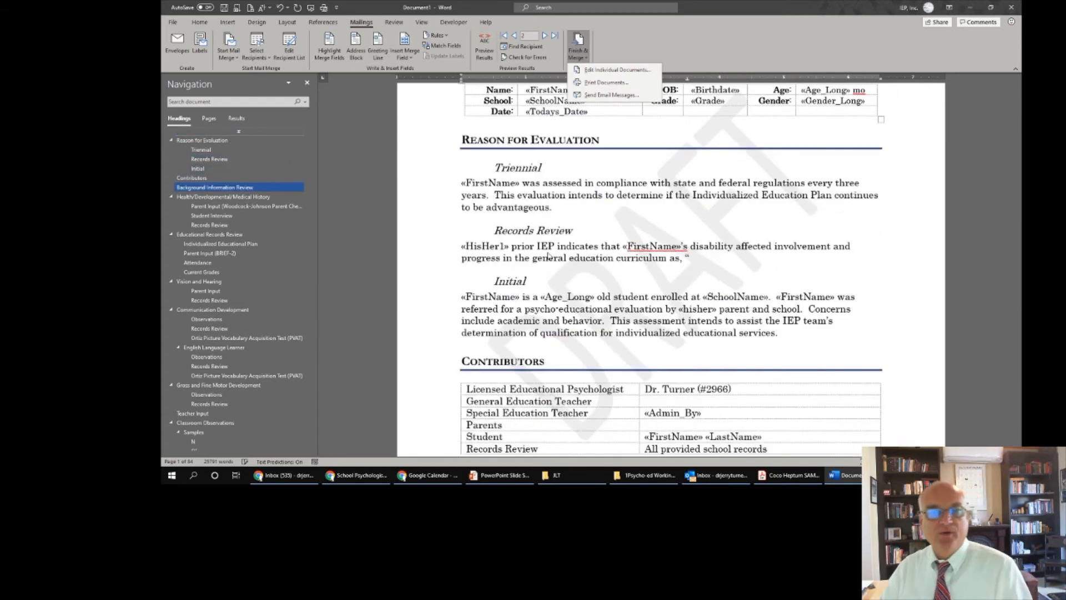
click(200, 24)
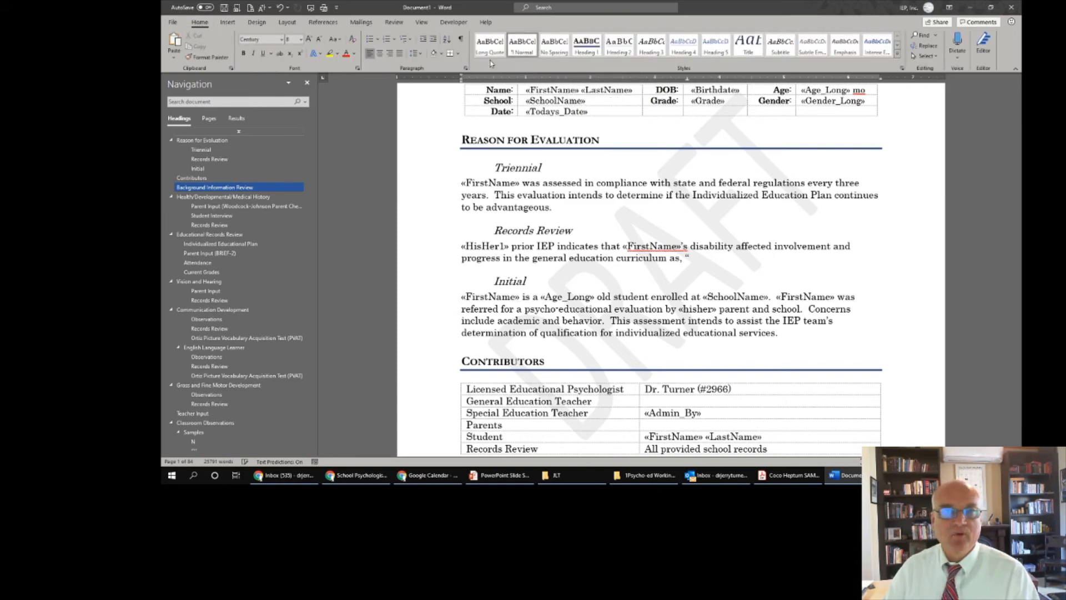
- Check the styles of the Triennial and Reason for Evaluation headings in the Styles gallery
click(530, 167)
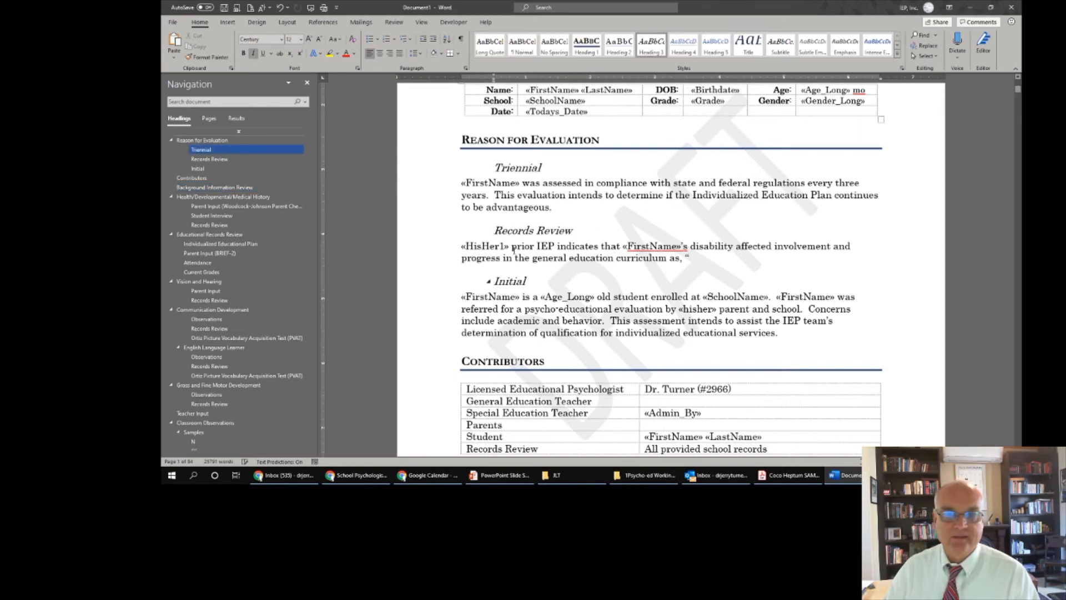
click(512, 139)
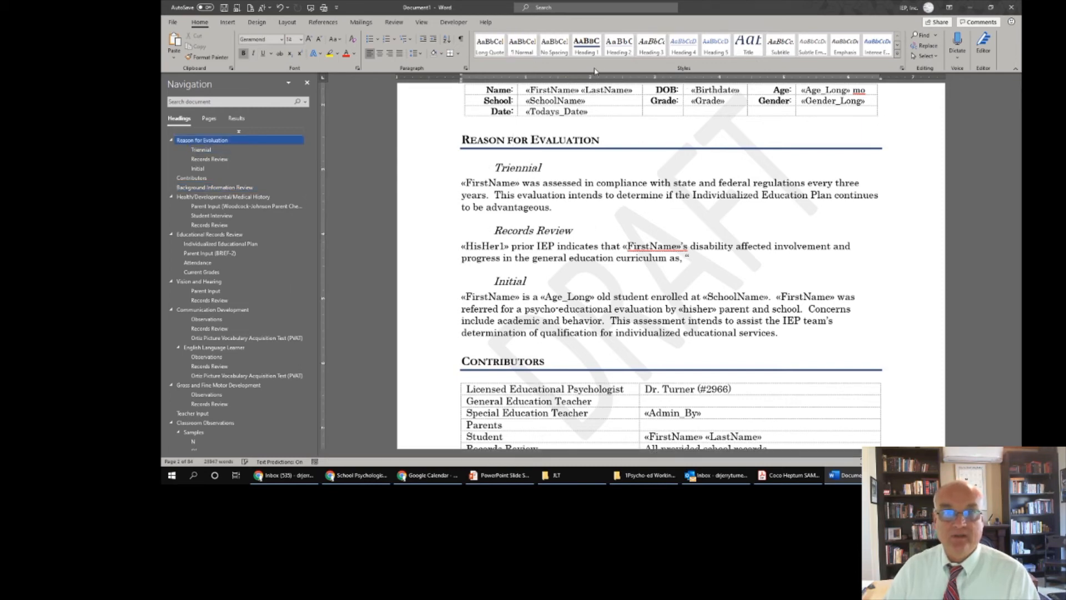
click(898, 54)
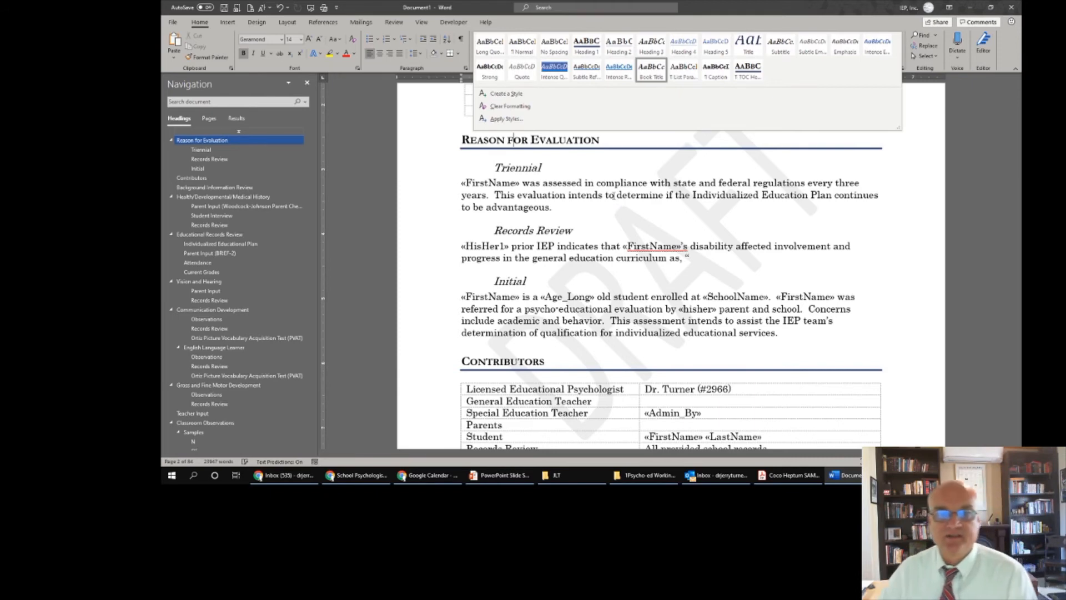
click(606, 205)
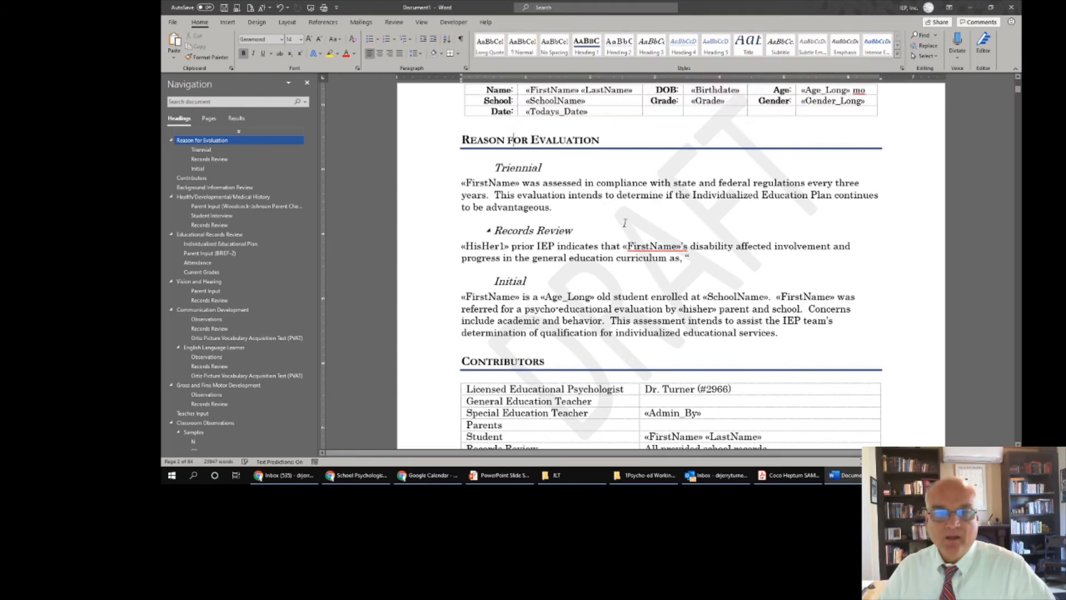
- Jump through Academics, Higher Order Cognition and the Cognitive Profile chart to the IEP Recommendations page
scroll(625, 223, down, 2)
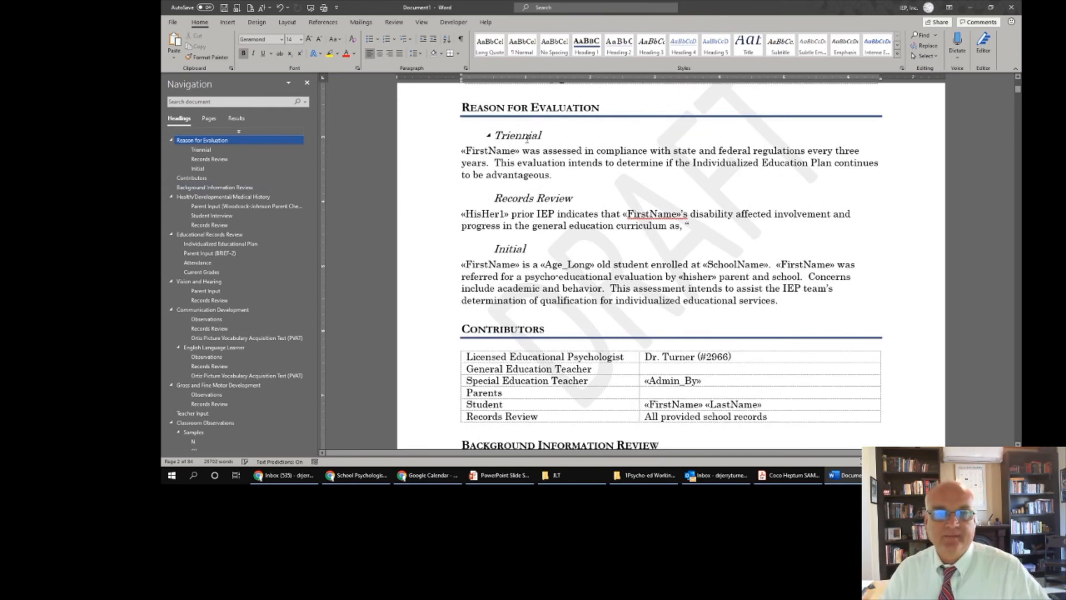
scroll(527, 138, down, 12)
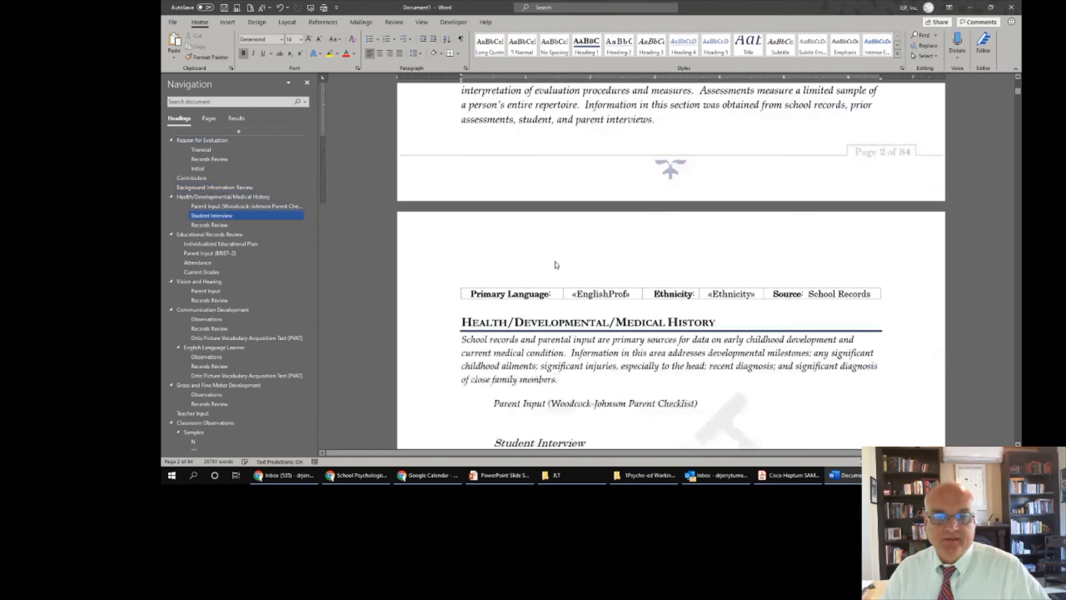
scroll(200, 266, down, 2)
scroll(200, 265, down, 5)
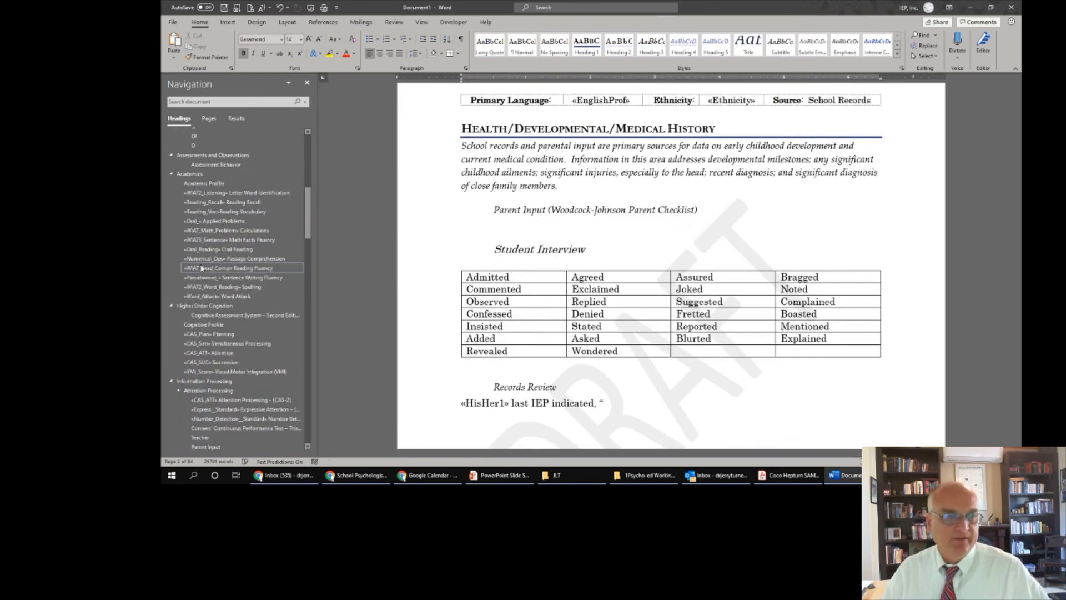
scroll(207, 200, down, 3)
click(190, 150)
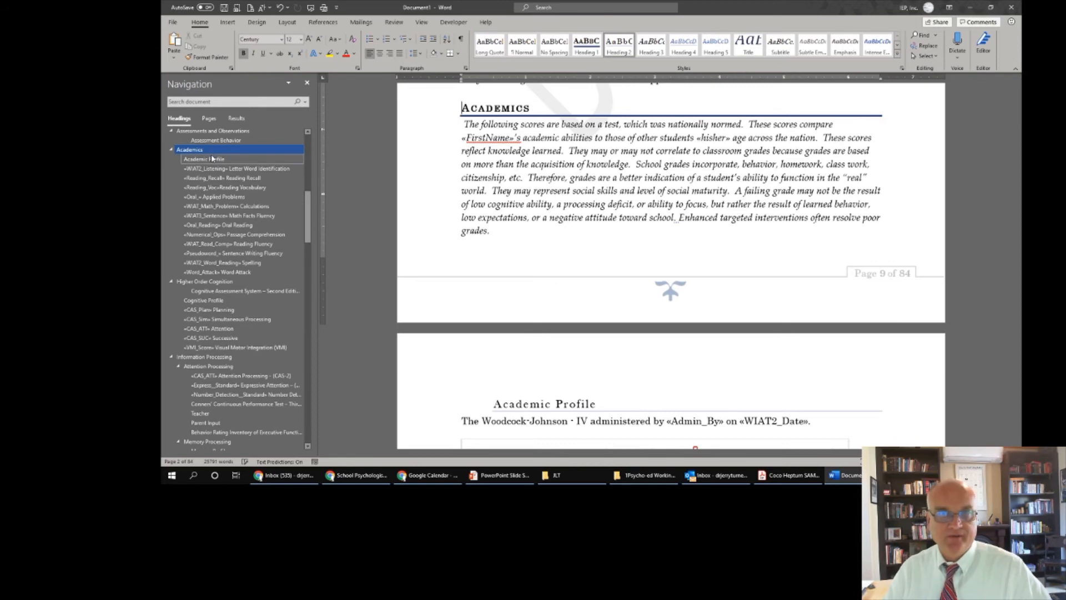
click(209, 281)
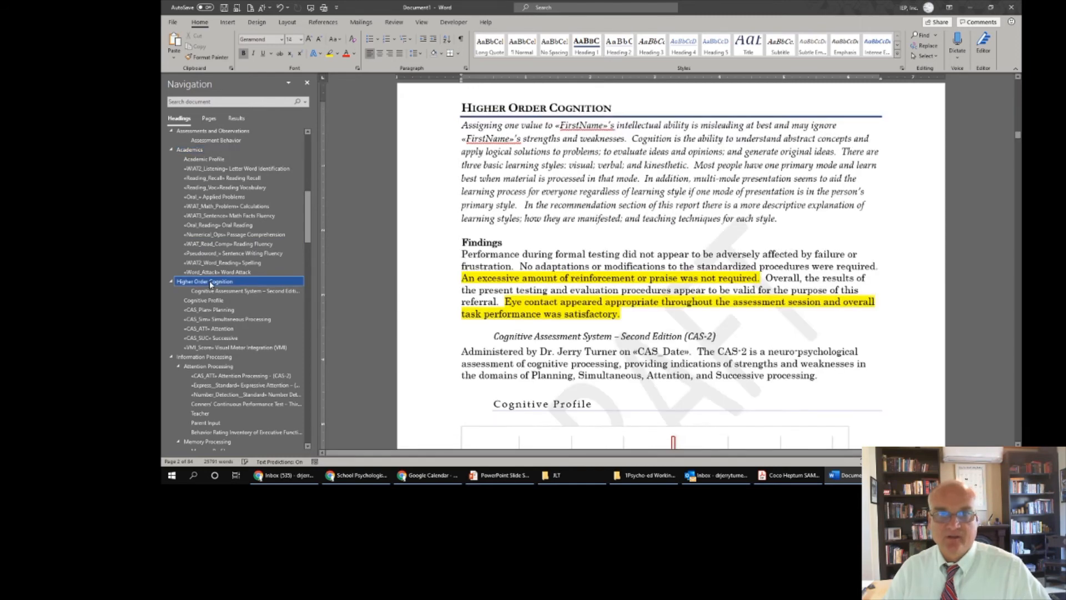
click(203, 300)
scroll(578, 266, down, 1)
scroll(578, 266, up, 1)
scroll(578, 266, down, 5)
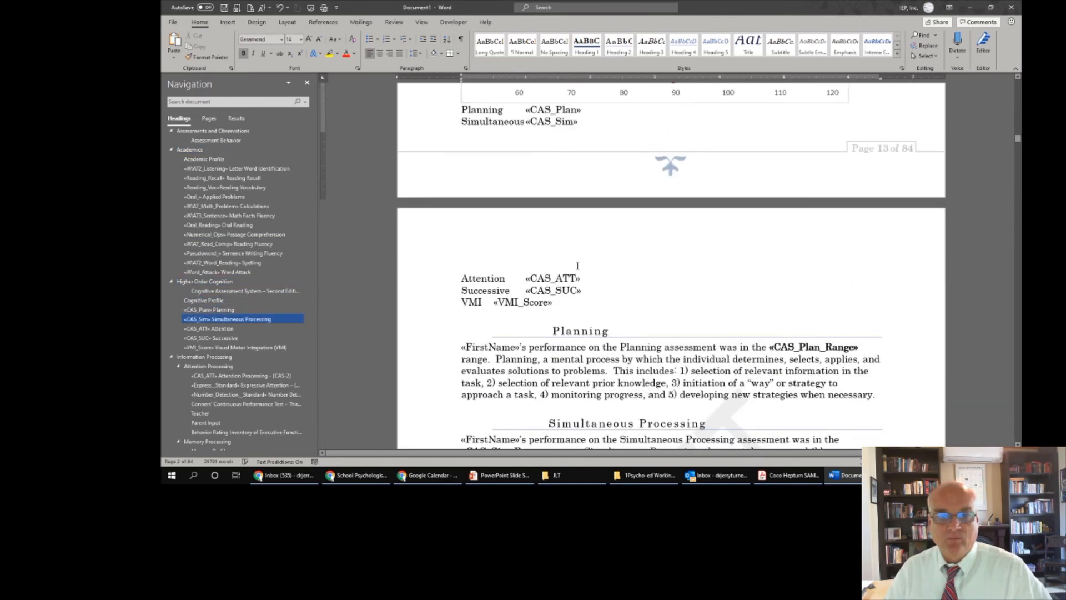
scroll(577, 266, up, 2)
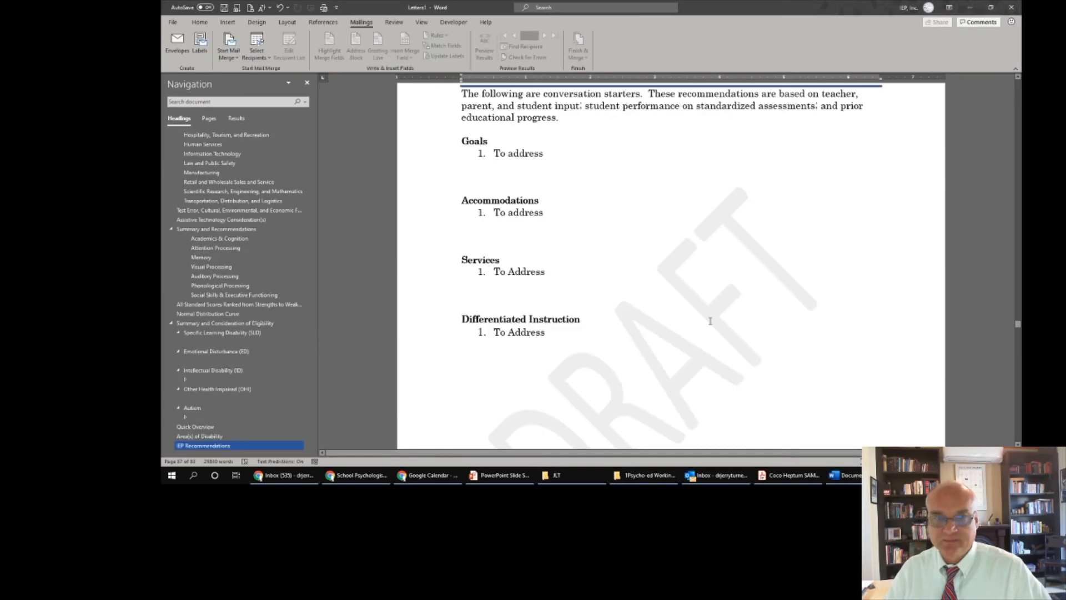
scroll(191, 209, up, 5)
- Go to Higher Order Cognition and review the filled-in Planning scores
scroll(191, 208, up, 10)
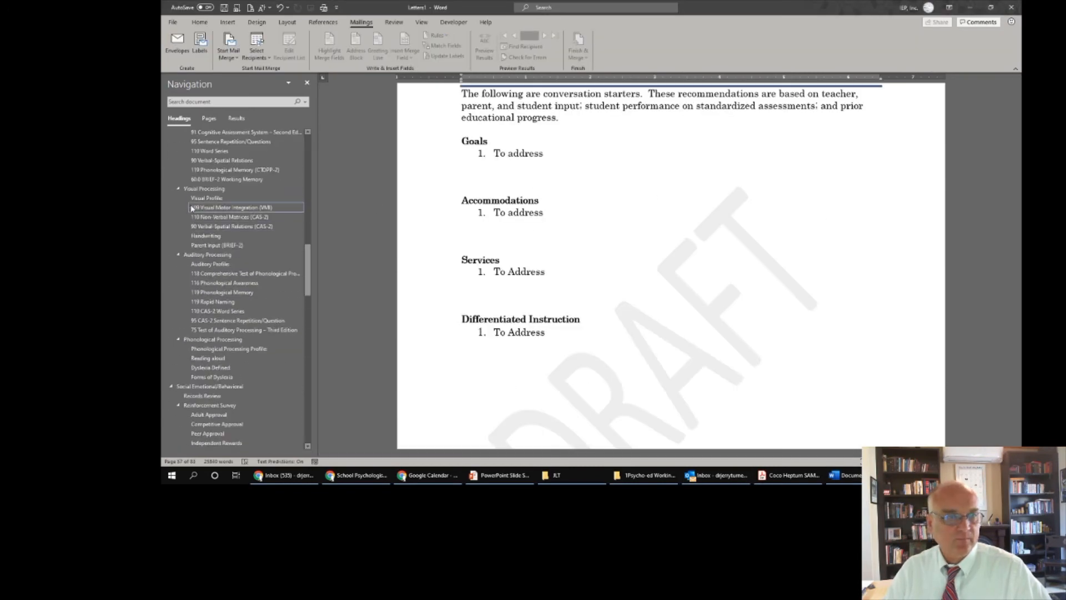
scroll(199, 210, down, 2)
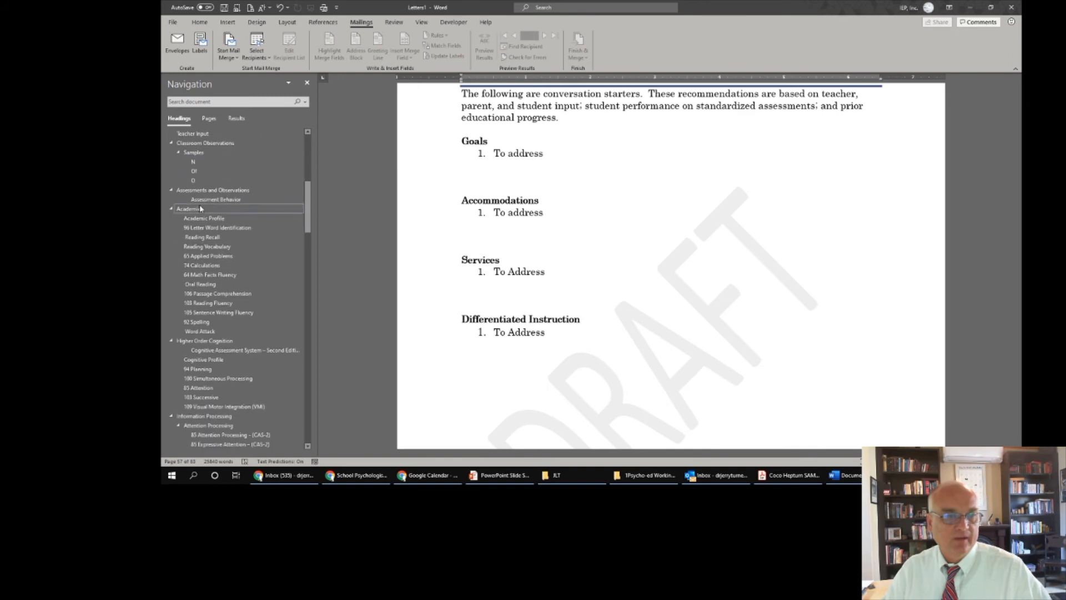
click(235, 341)
scroll(586, 207, down, 10)
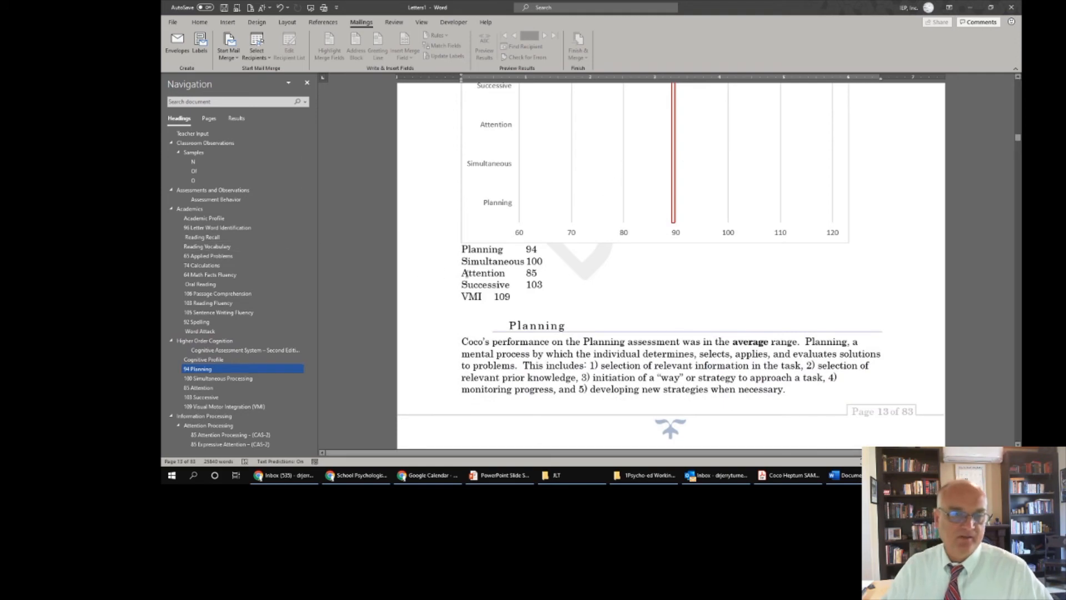
scroll(292, 277, down, 3)
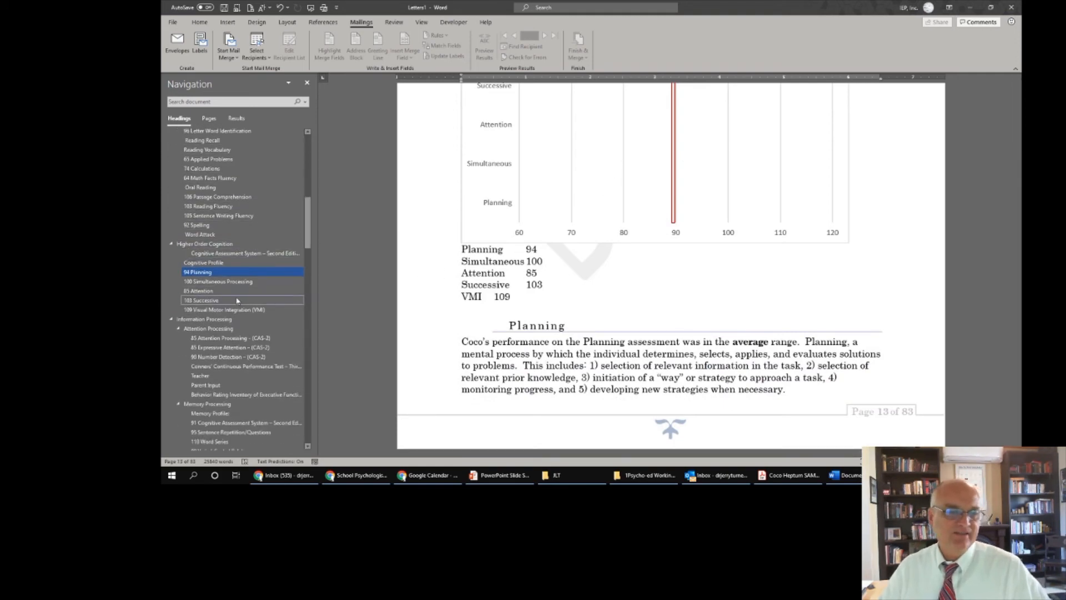
scroll(239, 289, down, 3)
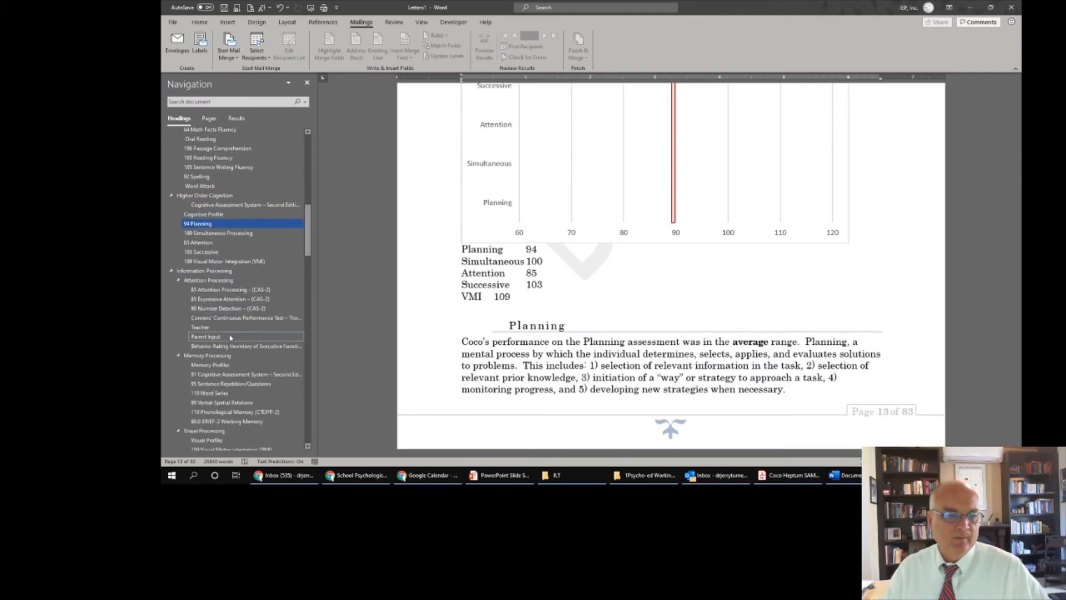
scroll(234, 279, down, 2)
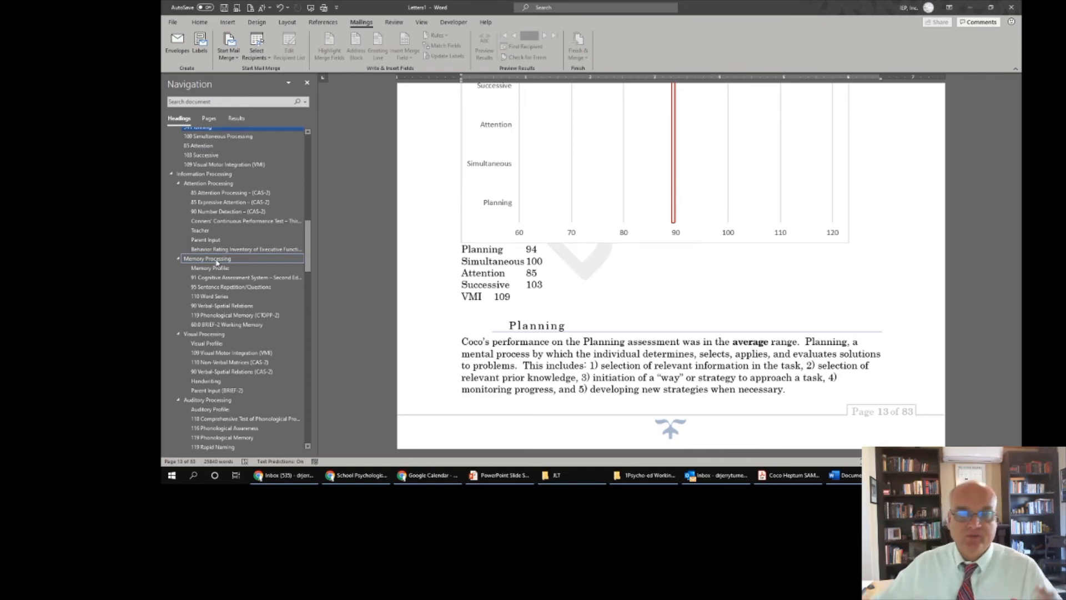
- Jump to Attention Processing with its psychology quotation and CPT-2 Attention Profile chart
click(209, 184)
scroll(525, 148, down, 3)
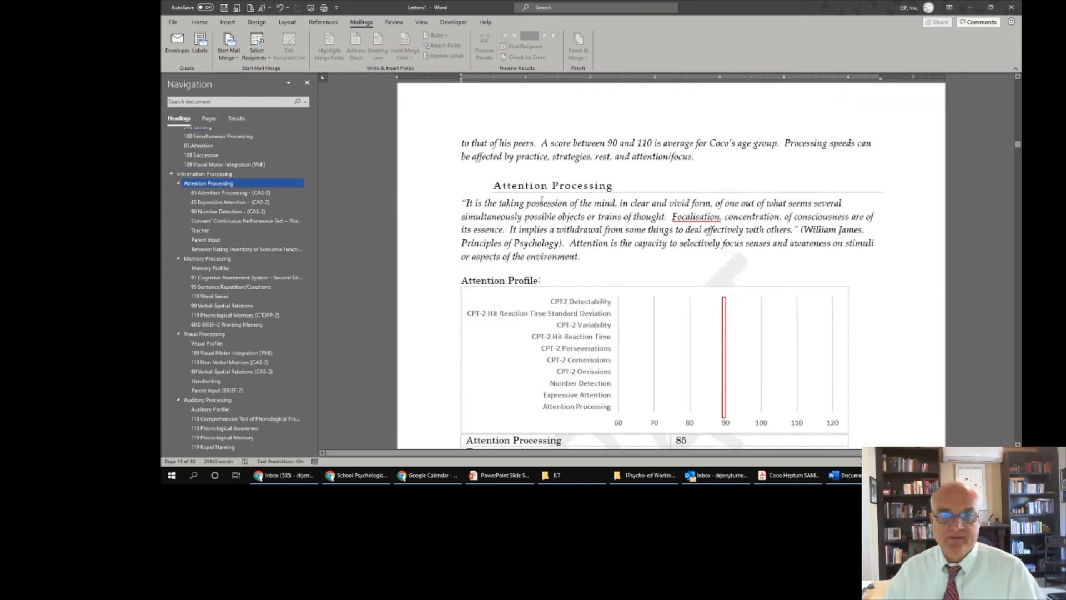
scroll(559, 199, up, 2)
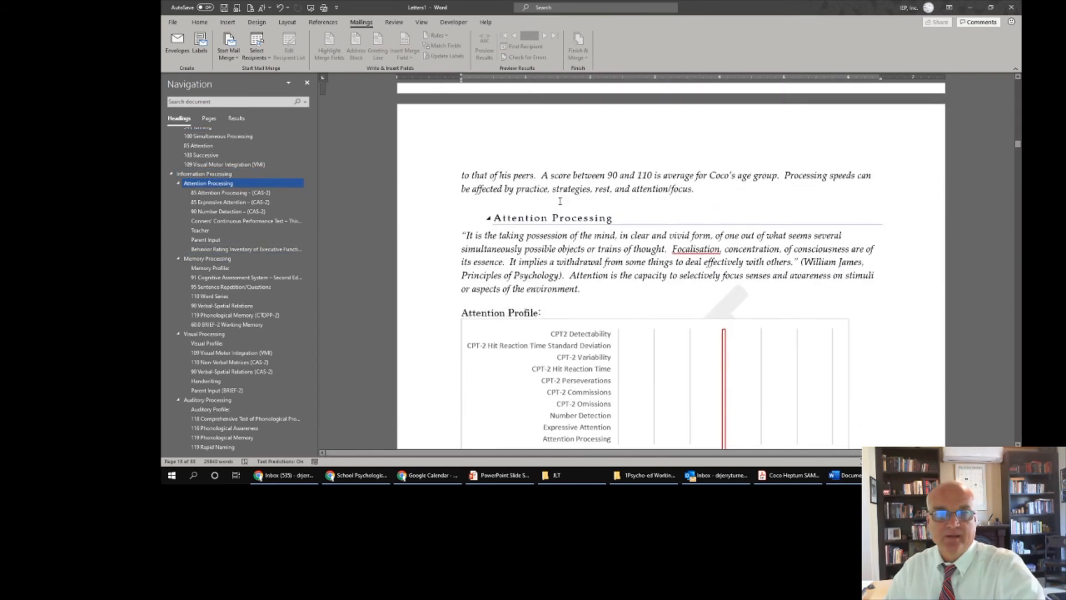
- Move the Memory Processing section above Attention Processing
drag(200, 252, 211, 181)
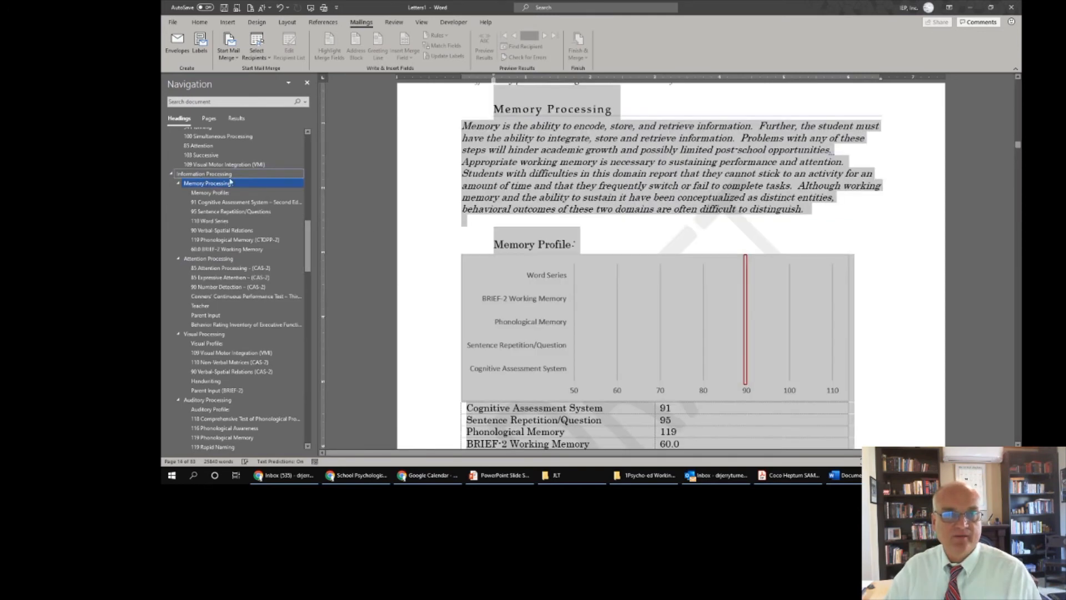
scroll(555, 150, up, 8)
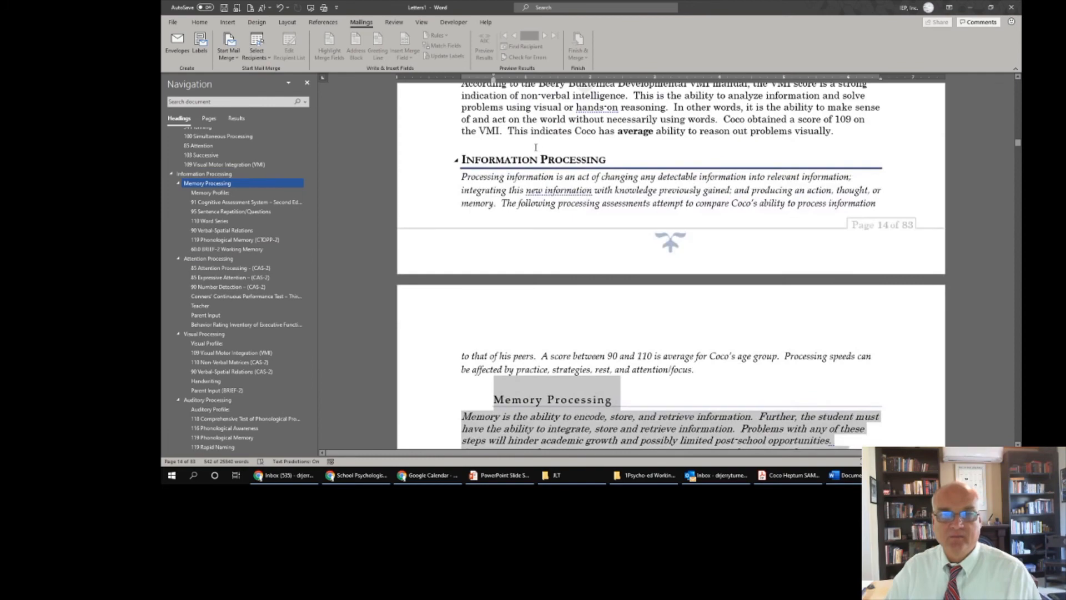
click(536, 147)
scroll(561, 150, down, 11)
scroll(591, 183, down, 20)
scroll(595, 222, up, 5)
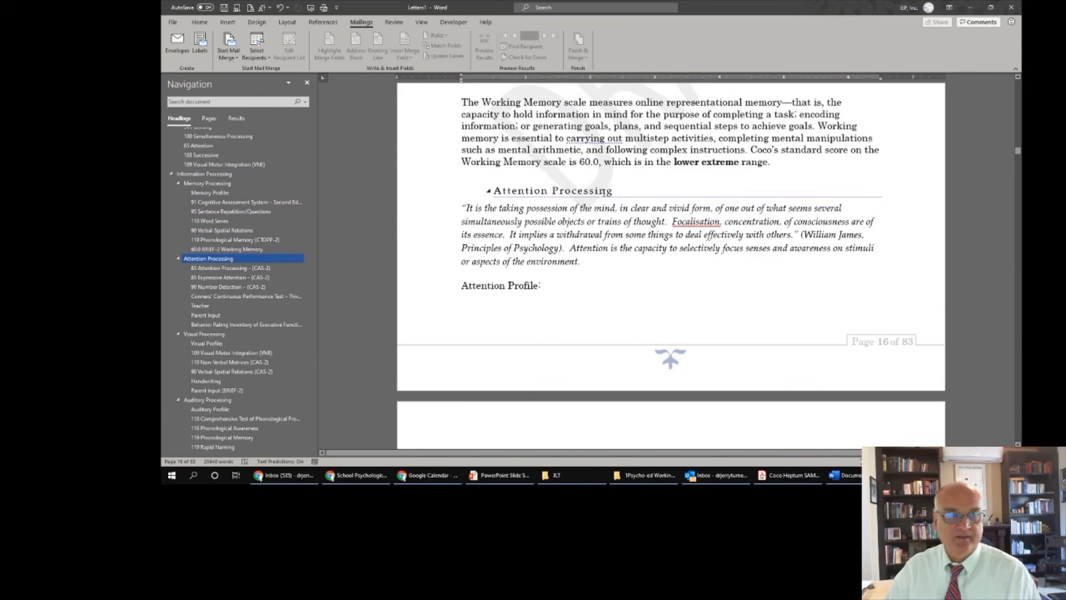
- Move Visual Processing above Attention Processing as well, then return to the Attention Processing score table
drag(195, 333, 186, 257)
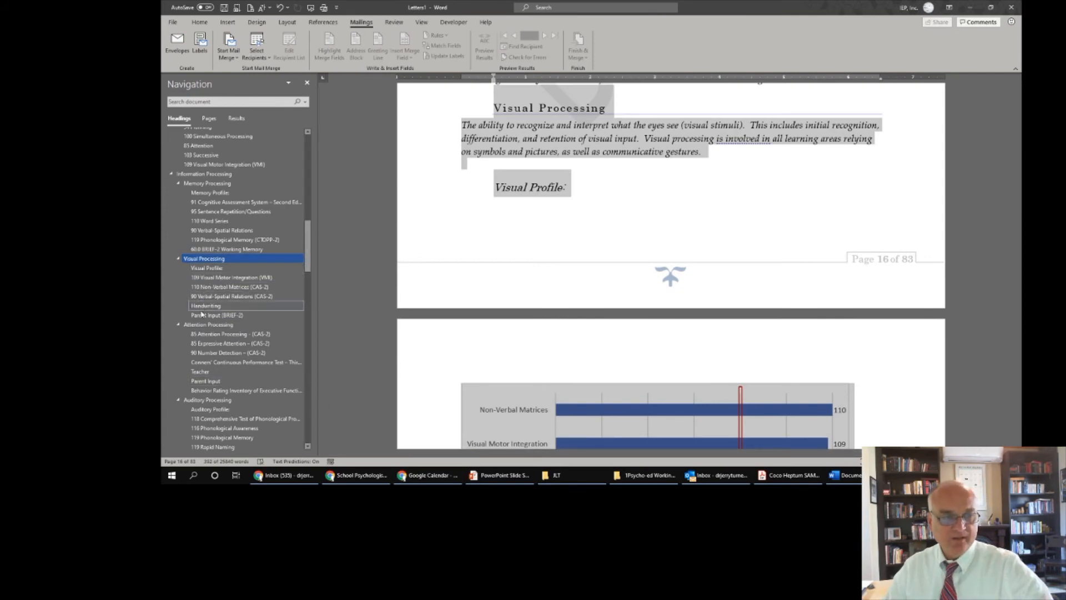
scroll(653, 187, up, 4)
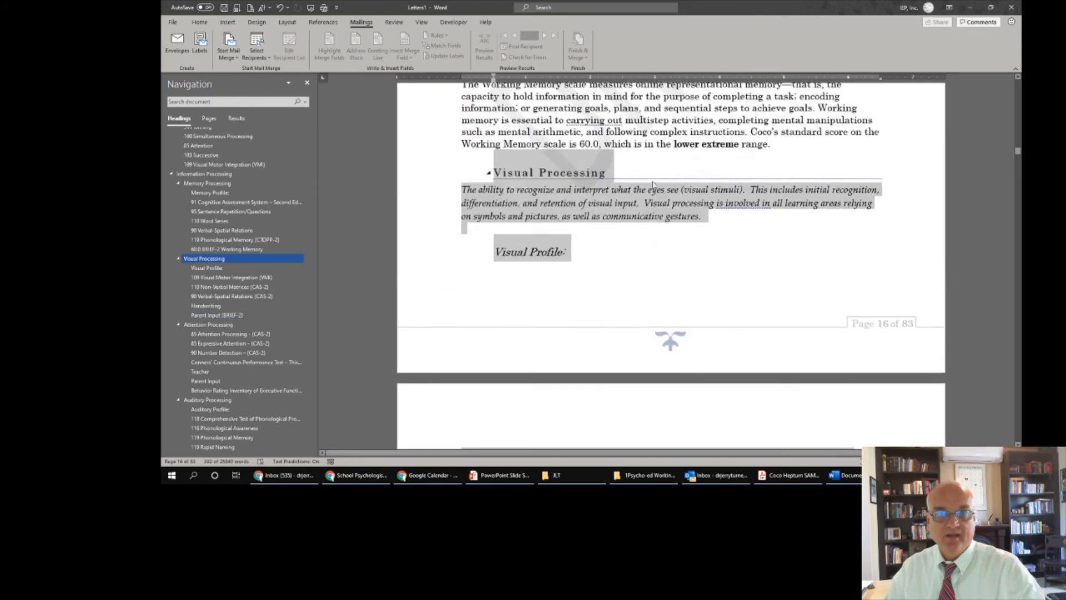
scroll(652, 187, down, 5)
scroll(653, 187, down, 5)
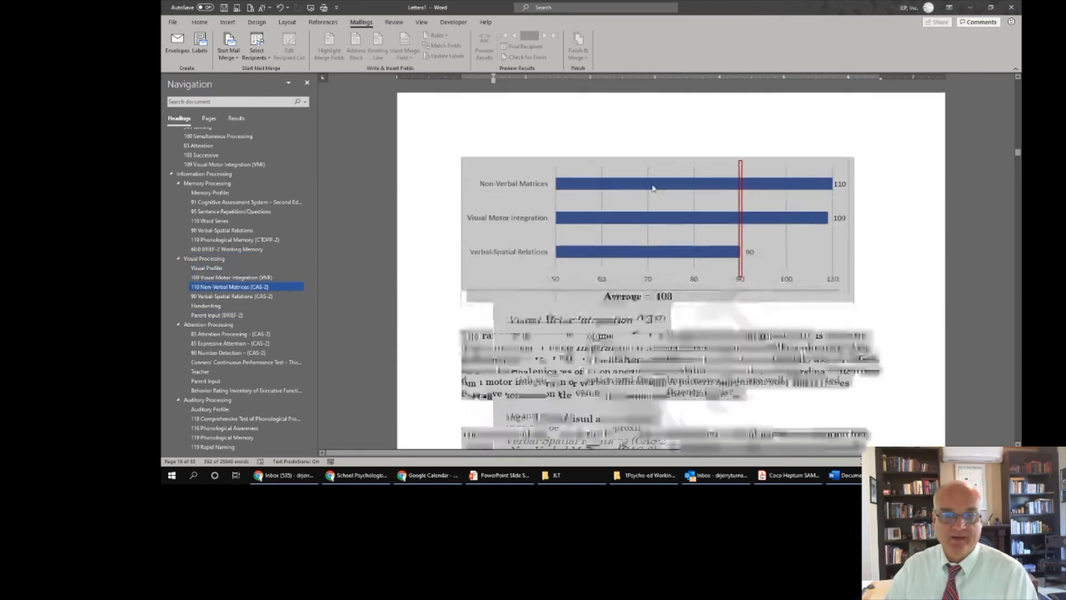
scroll(684, 240, down, 5)
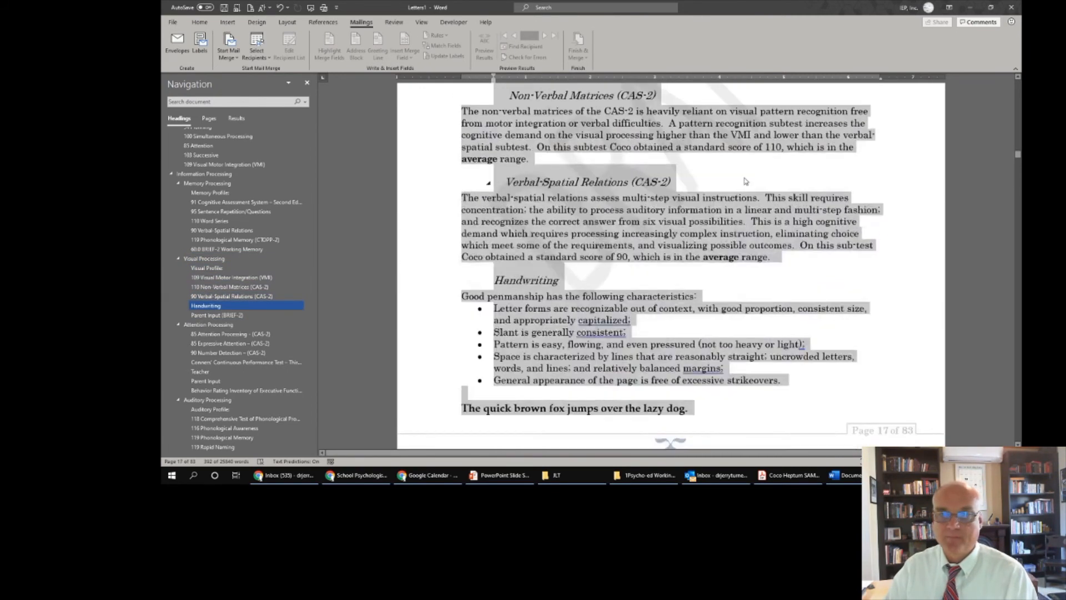
click(223, 325)
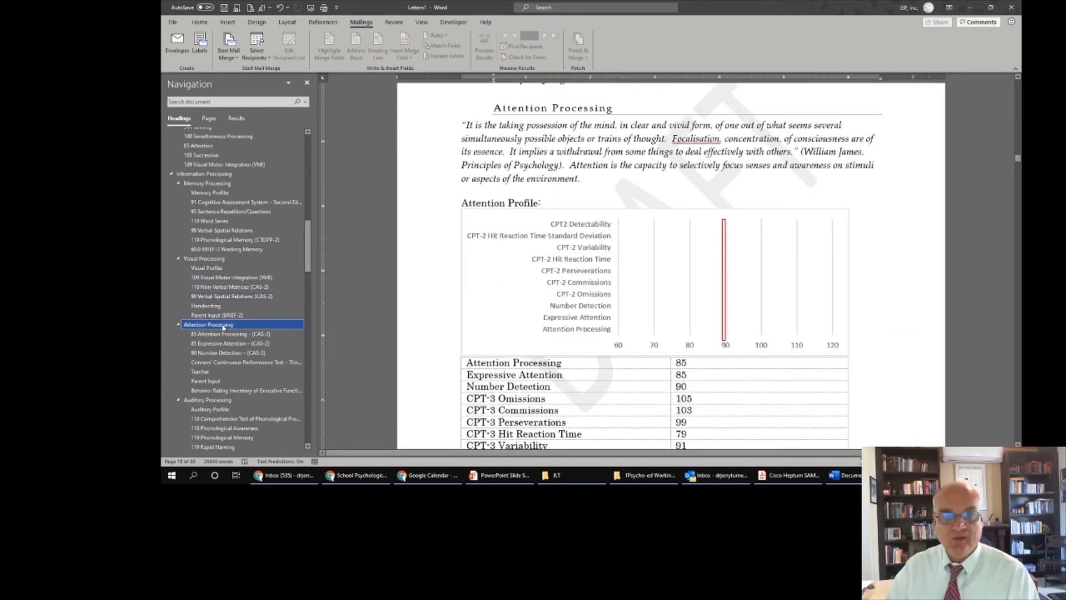